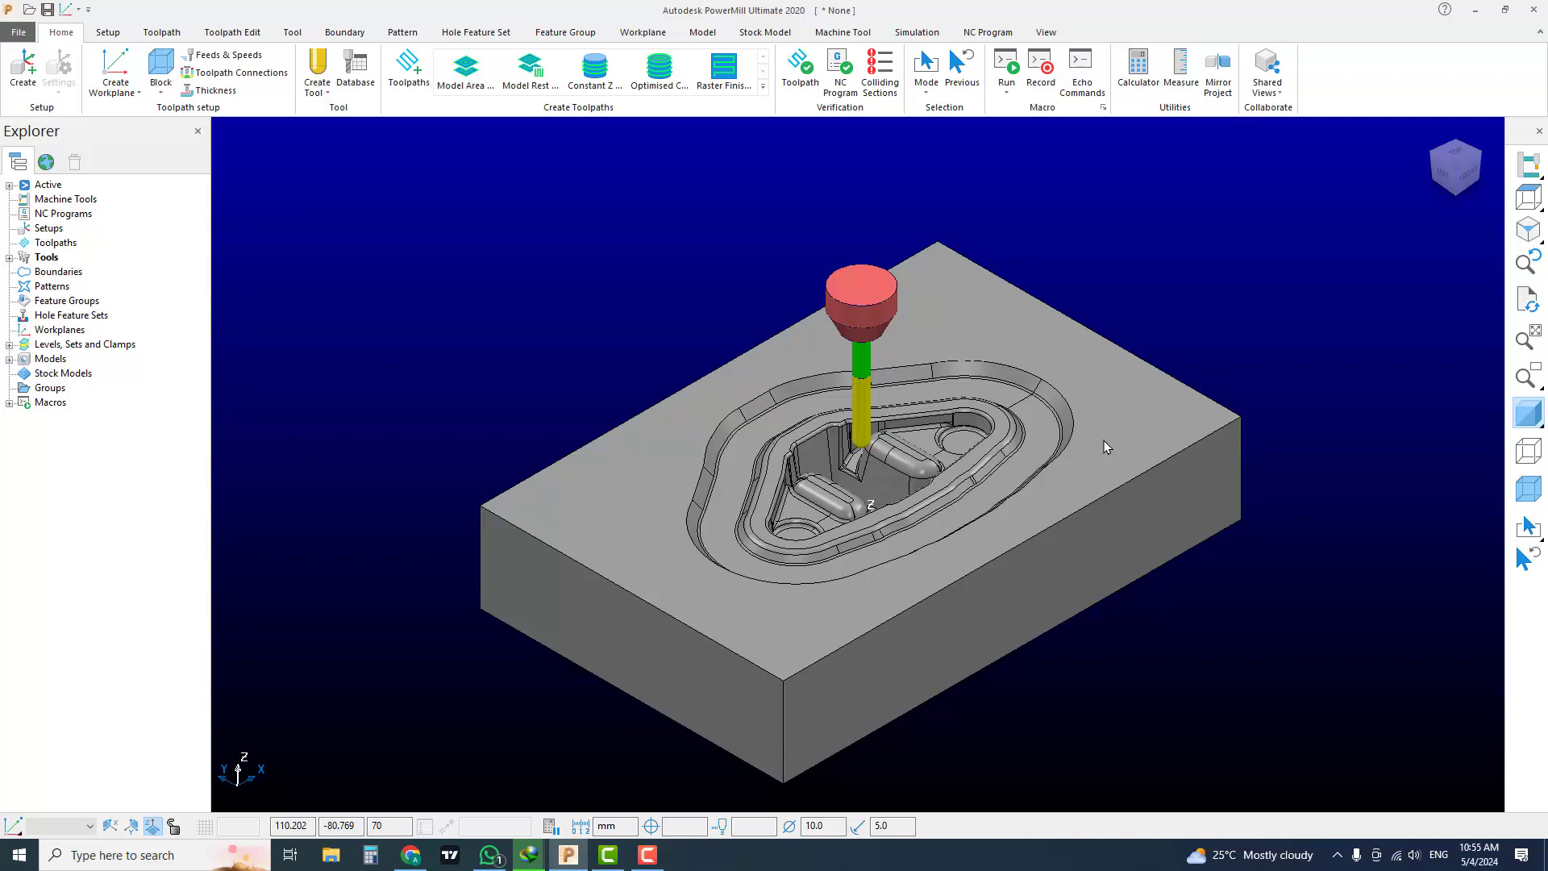
Step: Review the full list of boundary types that can be created
{"action": "left_click", "coordinate": [344, 32]}
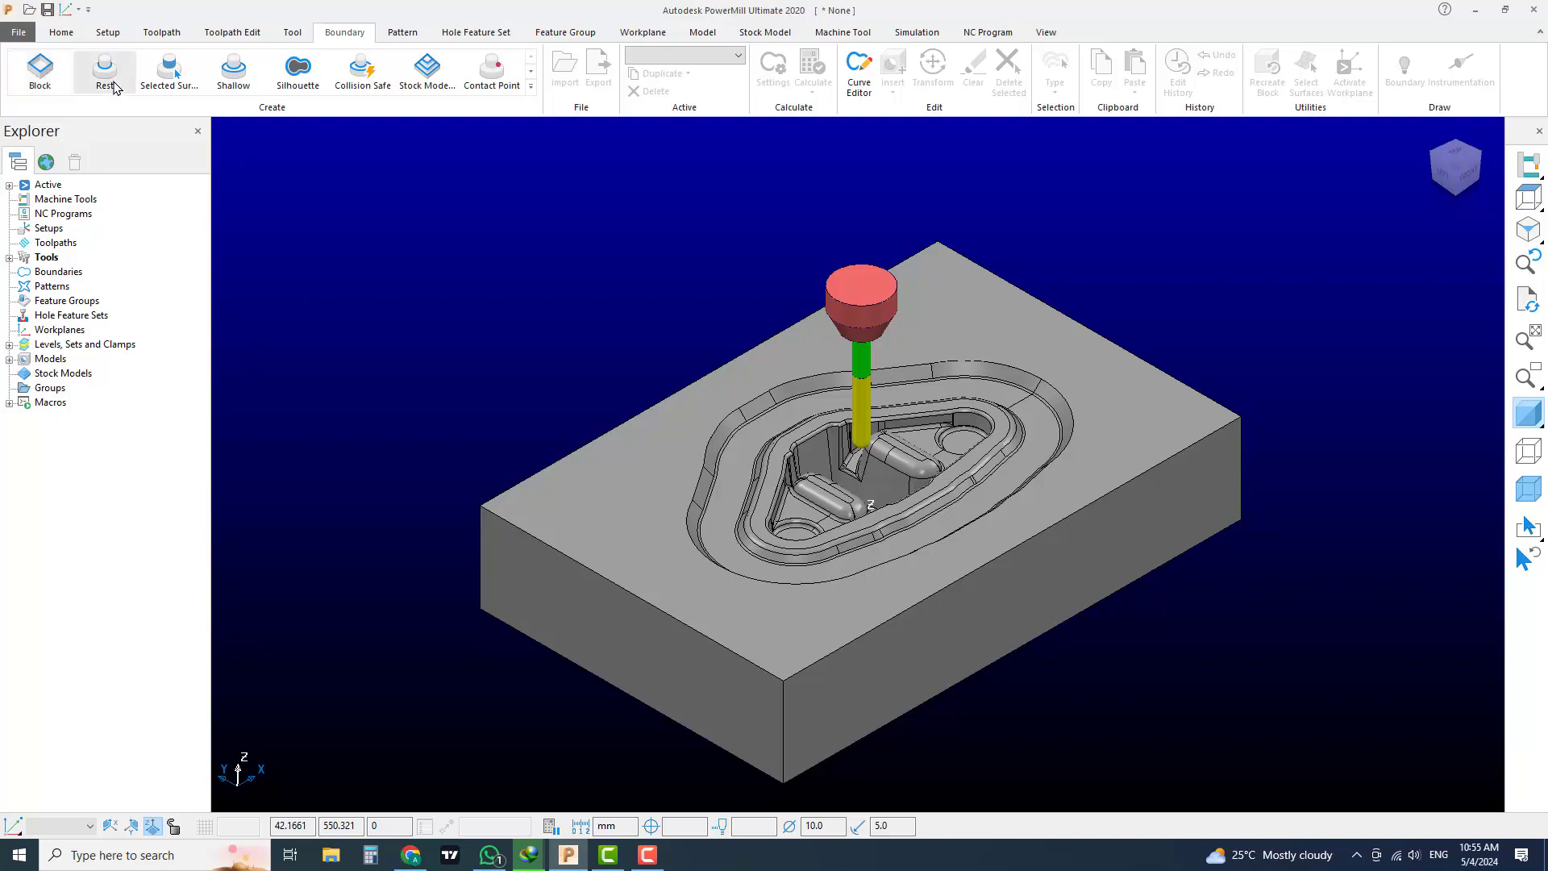
{"action": "left_click", "coordinate": [530, 86]}
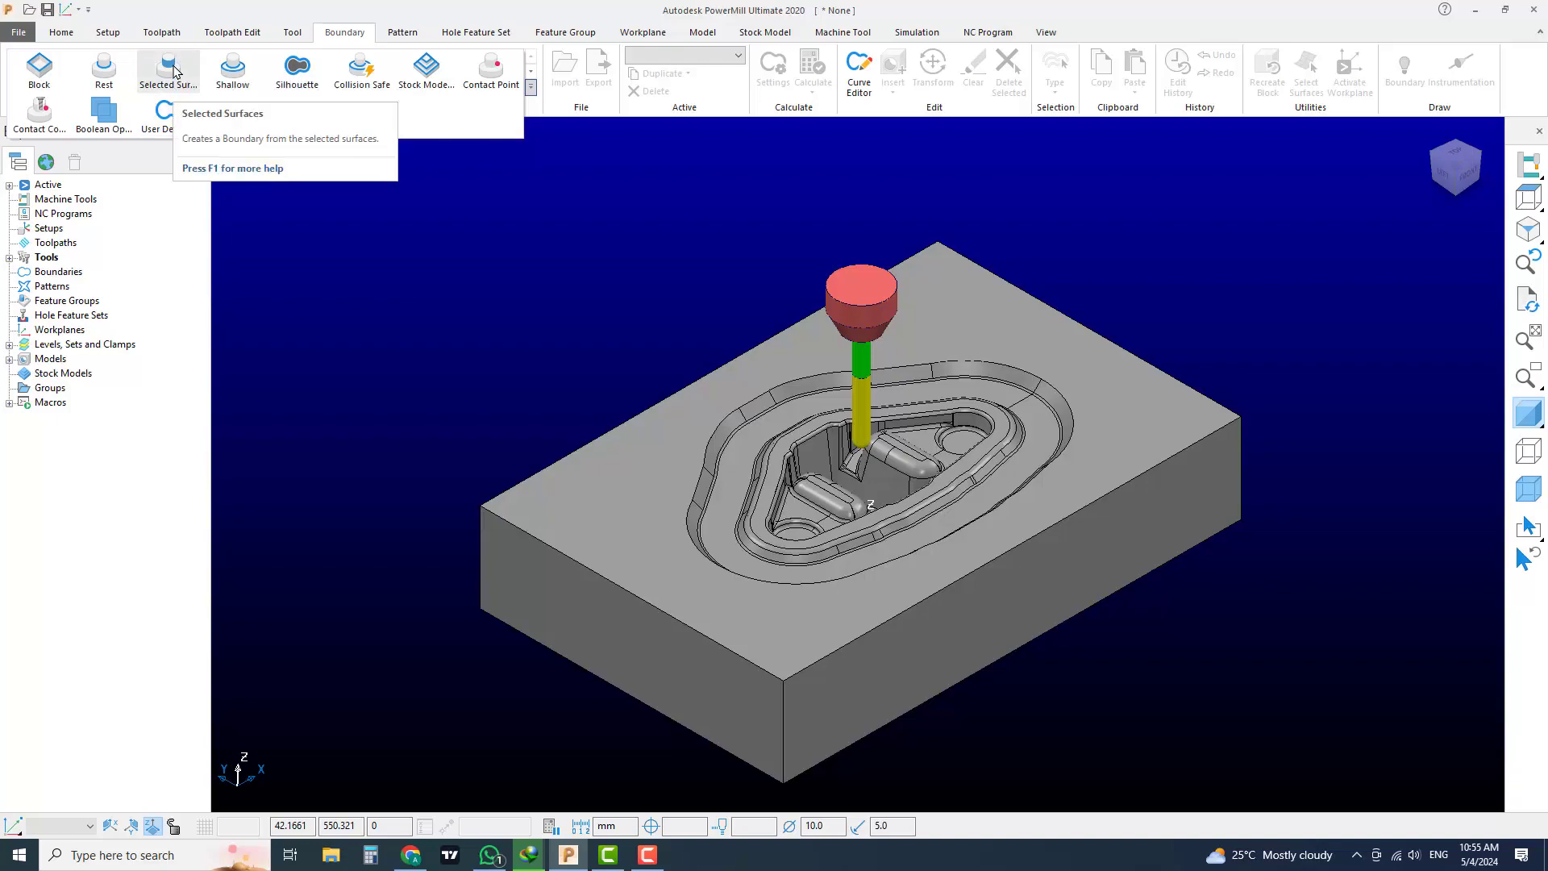
{"action": "left_click", "coordinate": [609, 326]}
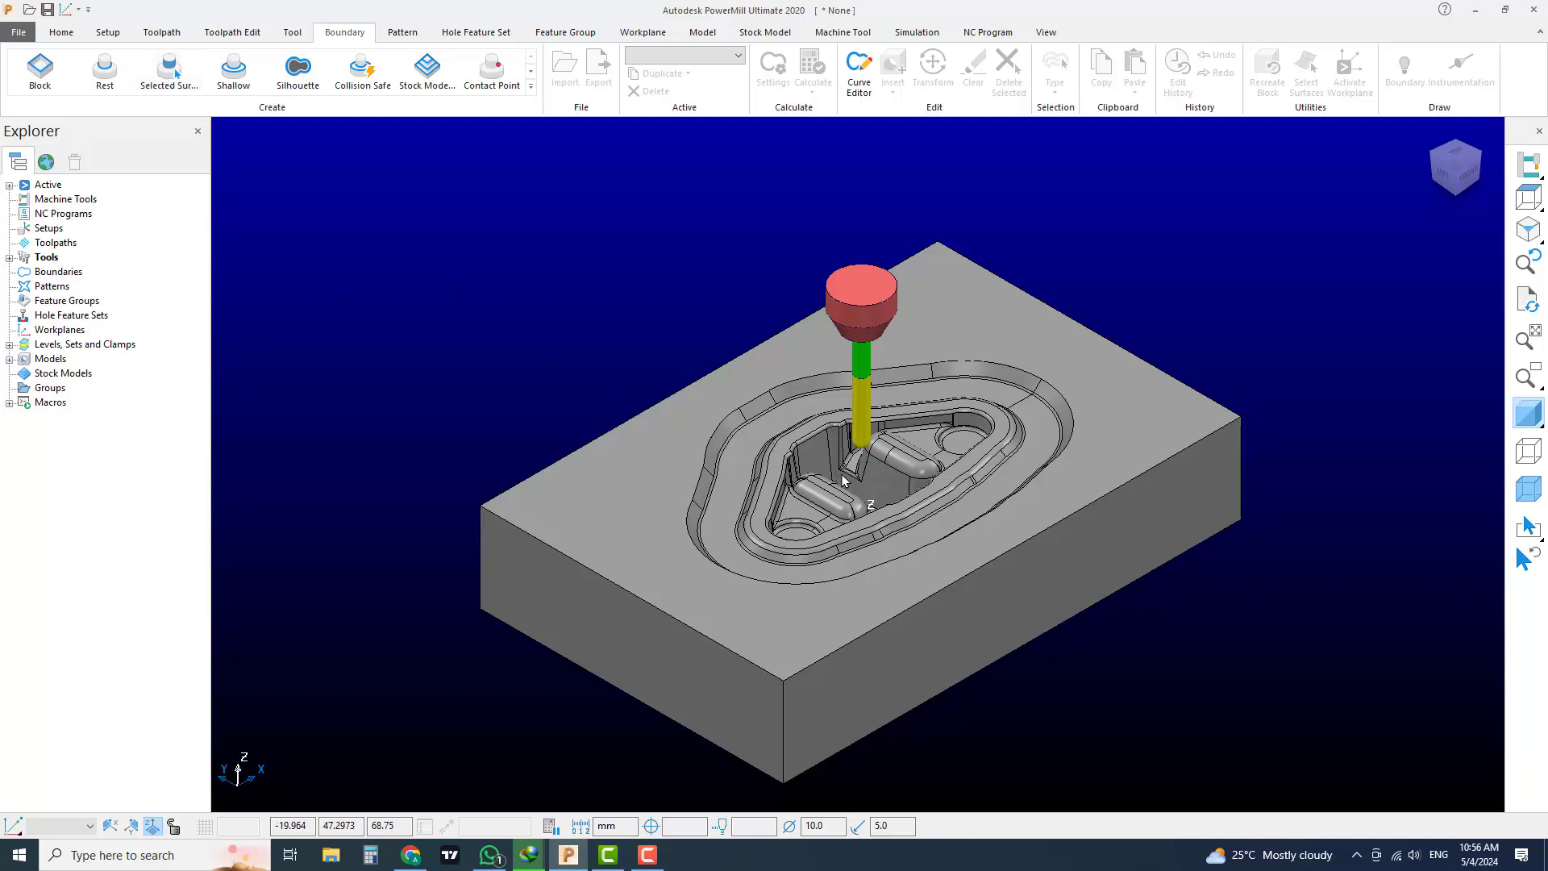
Step: Inspect the mould cavity and select the large central face inside the deep pocket
{"action": "scroll", "coordinate": [877, 501], "scroll_direction": "up", "scroll_amount": 3}
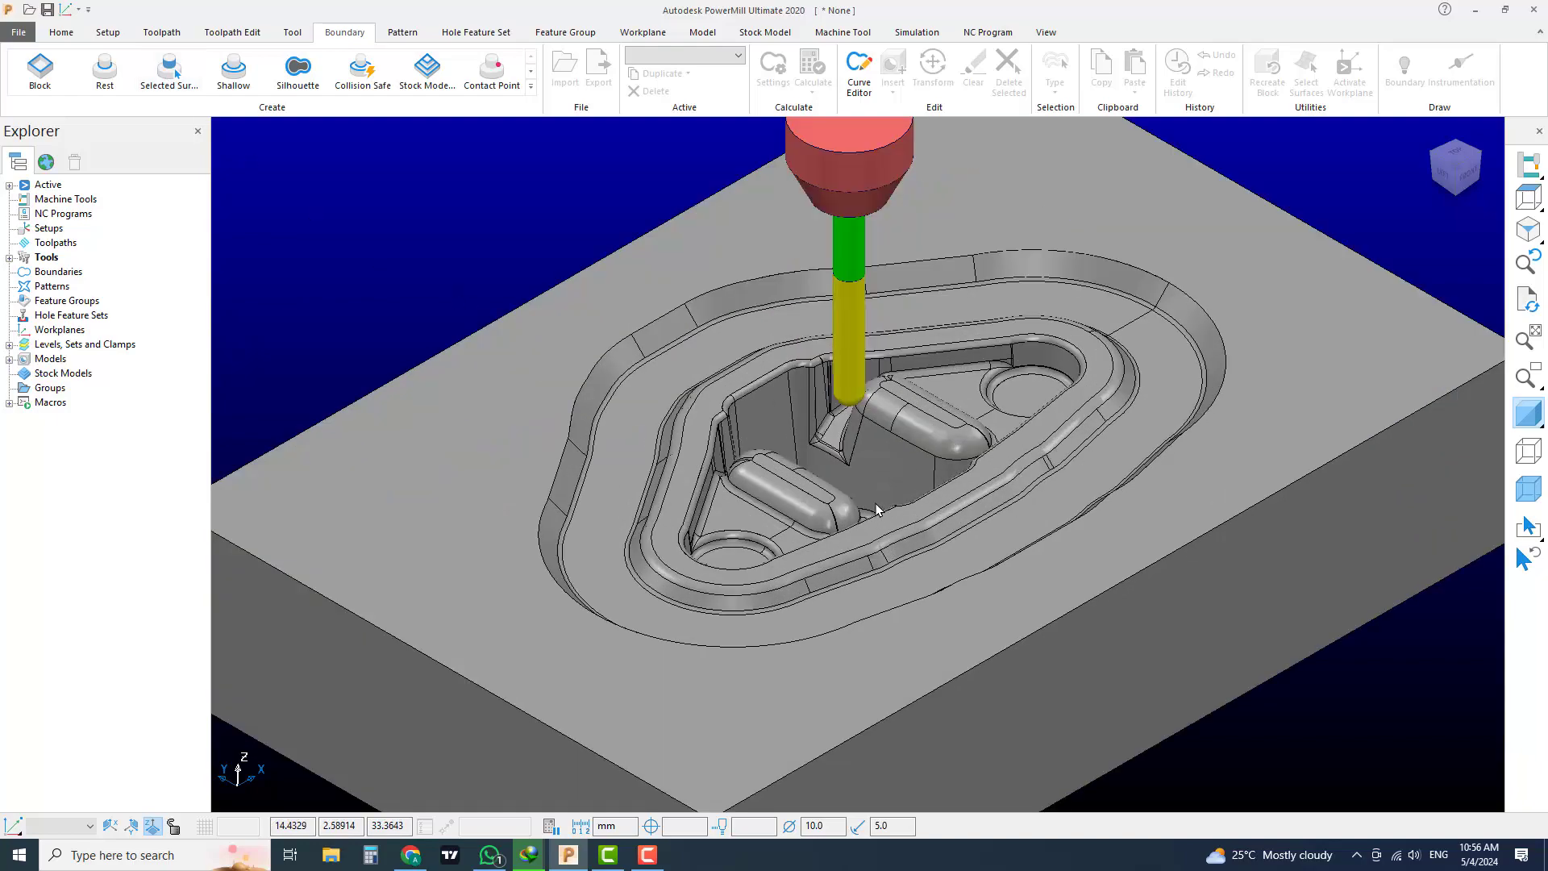
{"action": "mouse_move", "coordinate": [855, 496]}
{"action": "middle_mouse_down"}
{"action": "mouse_move", "coordinate": [831, 481]}
{"action": "mouse_move", "coordinate": [832, 501]}
{"action": "middle_mouse_up"}
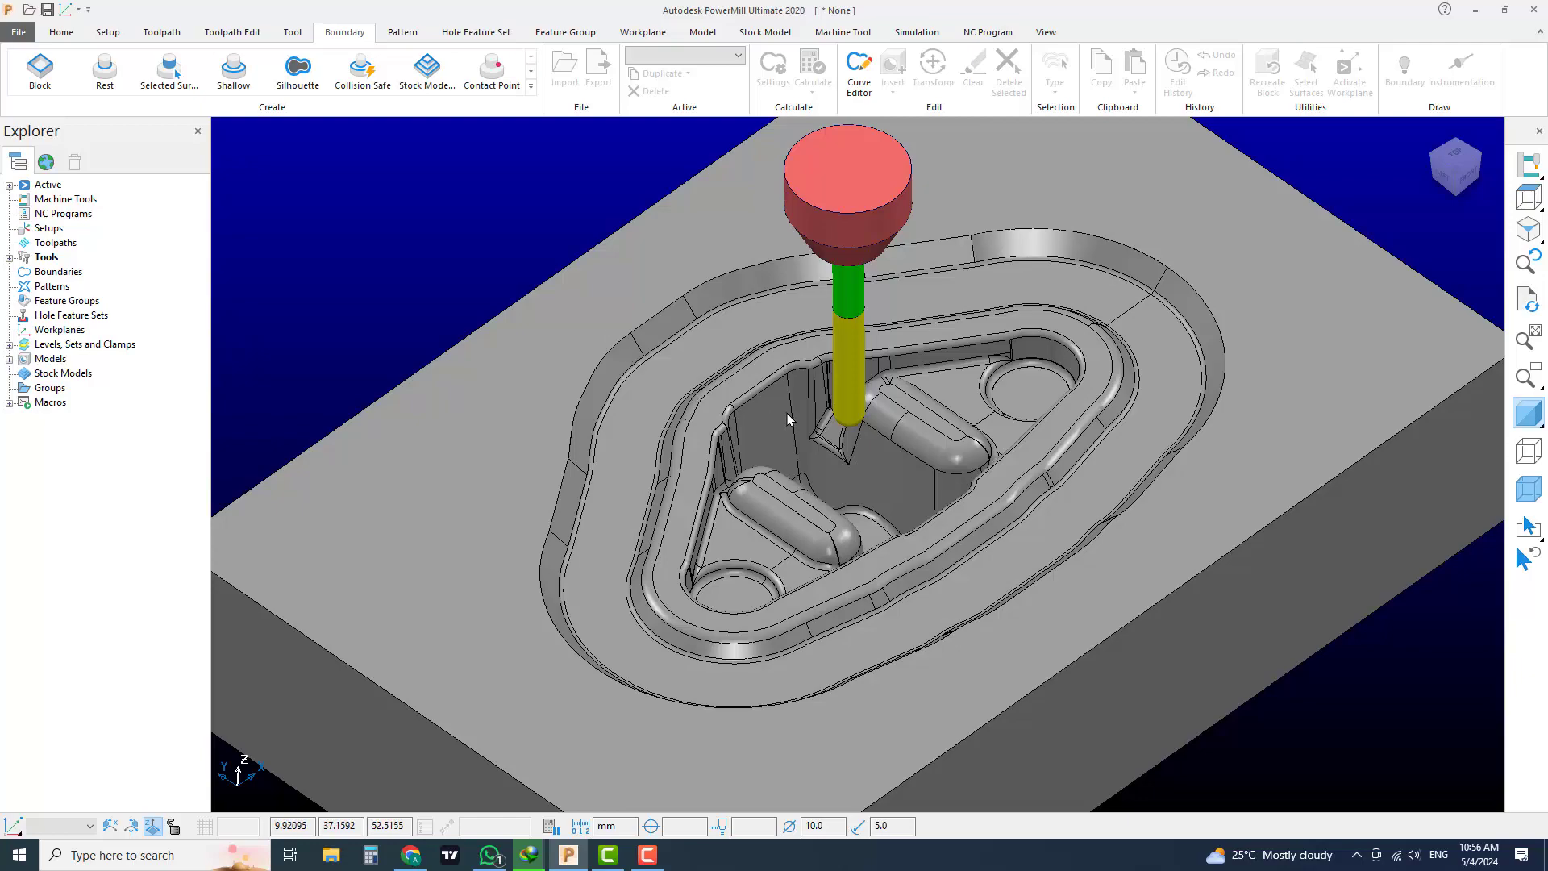
{"action": "scroll", "coordinate": [787, 414], "scroll_direction": "down", "scroll_amount": 4}
{"action": "mouse_move", "coordinate": [787, 517]}
{"action": "middle_mouse_down"}
{"action": "mouse_move", "coordinate": [810, 477]}
{"action": "mouse_move", "coordinate": [799, 495]}
{"action": "middle_mouse_up"}
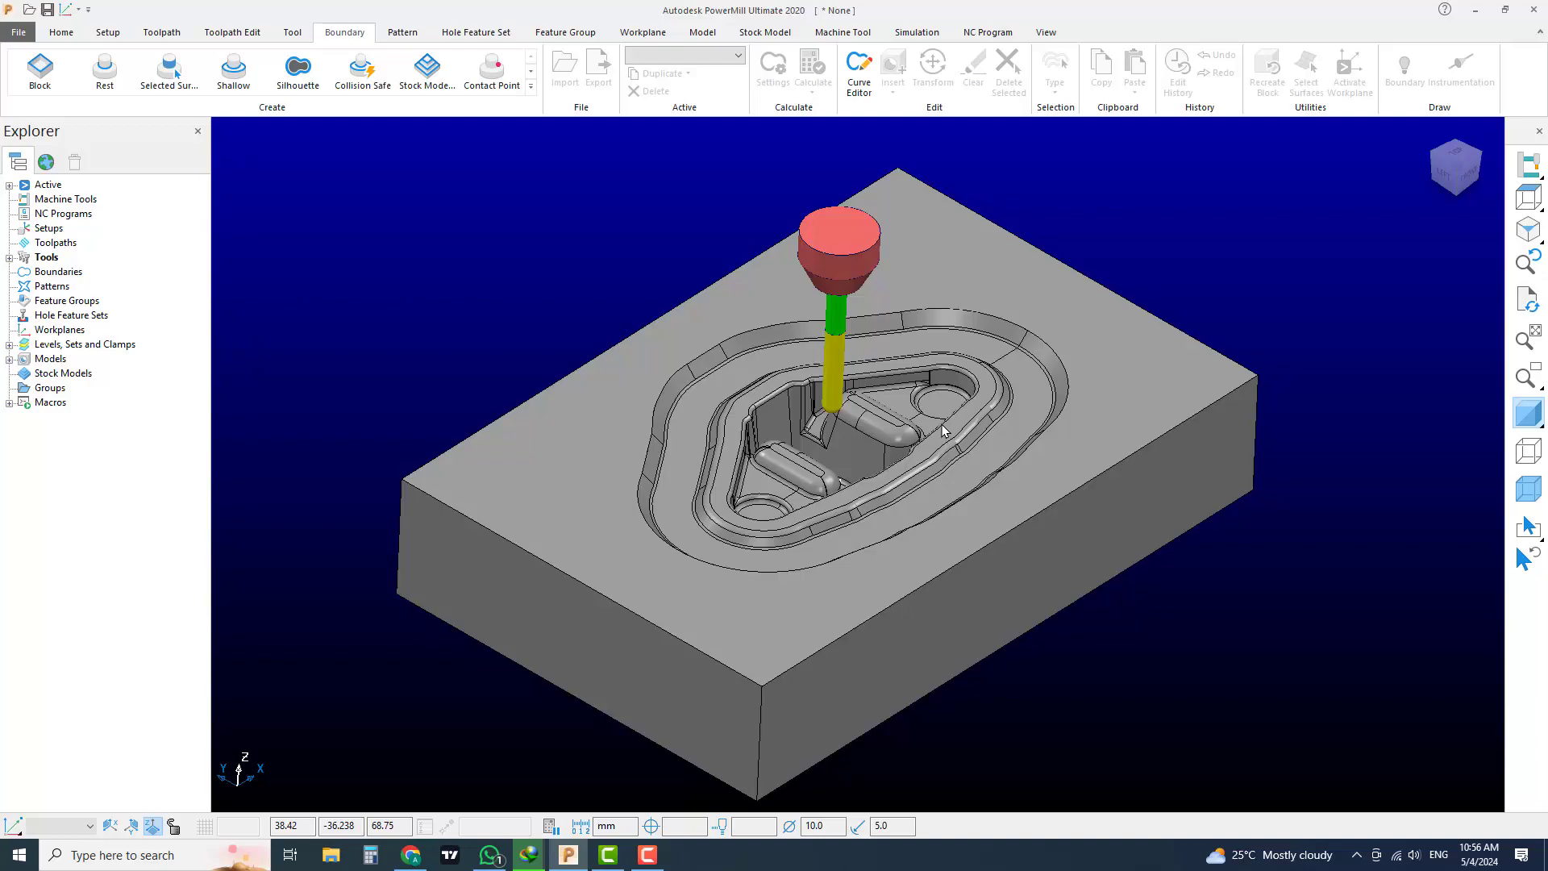
{"action": "scroll", "coordinate": [1000, 419], "scroll_direction": "up", "scroll_amount": 3}
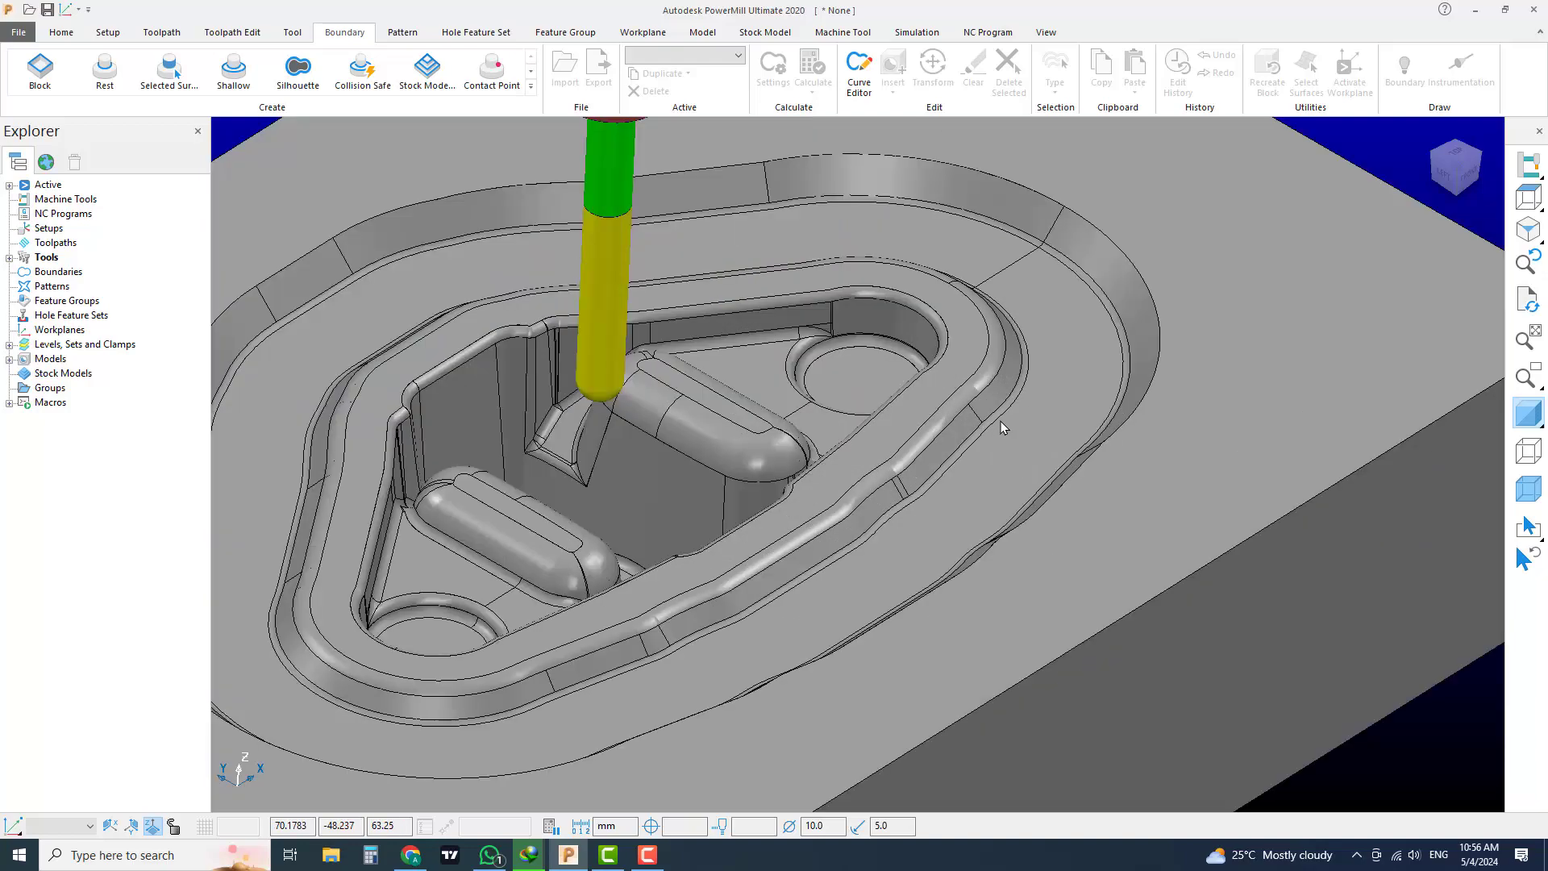
{"action": "scroll", "coordinate": [1000, 423], "scroll_direction": "down", "scroll_amount": 5}
{"action": "scroll", "coordinate": [875, 338], "scroll_direction": "up", "scroll_amount": 5}
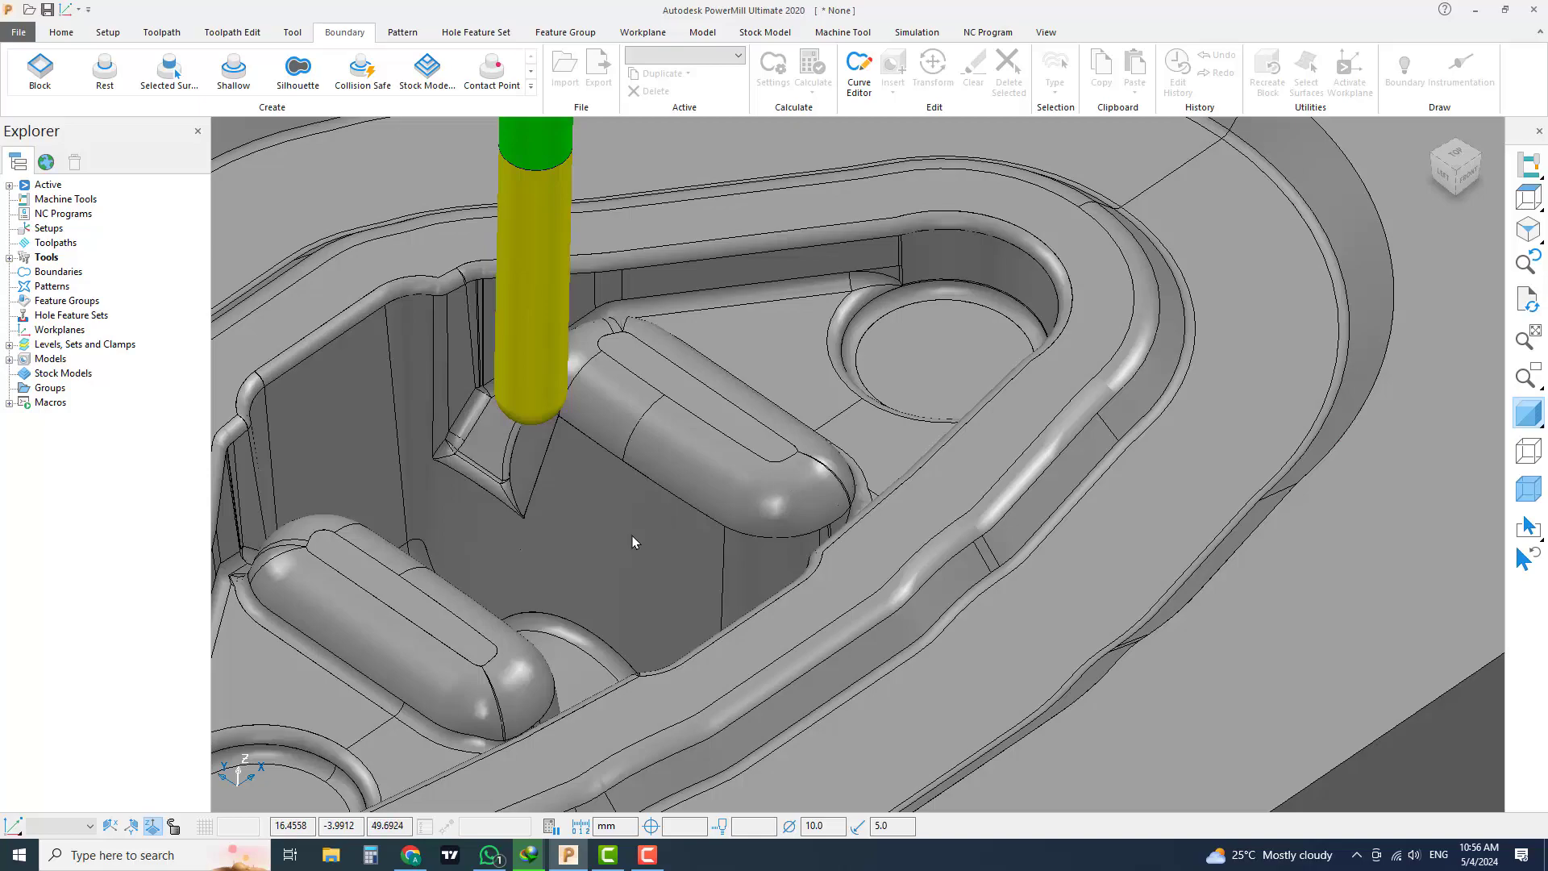
{"action": "middle_click_drag", "start_coordinate": [632, 536], "coordinate": [480, 498]}
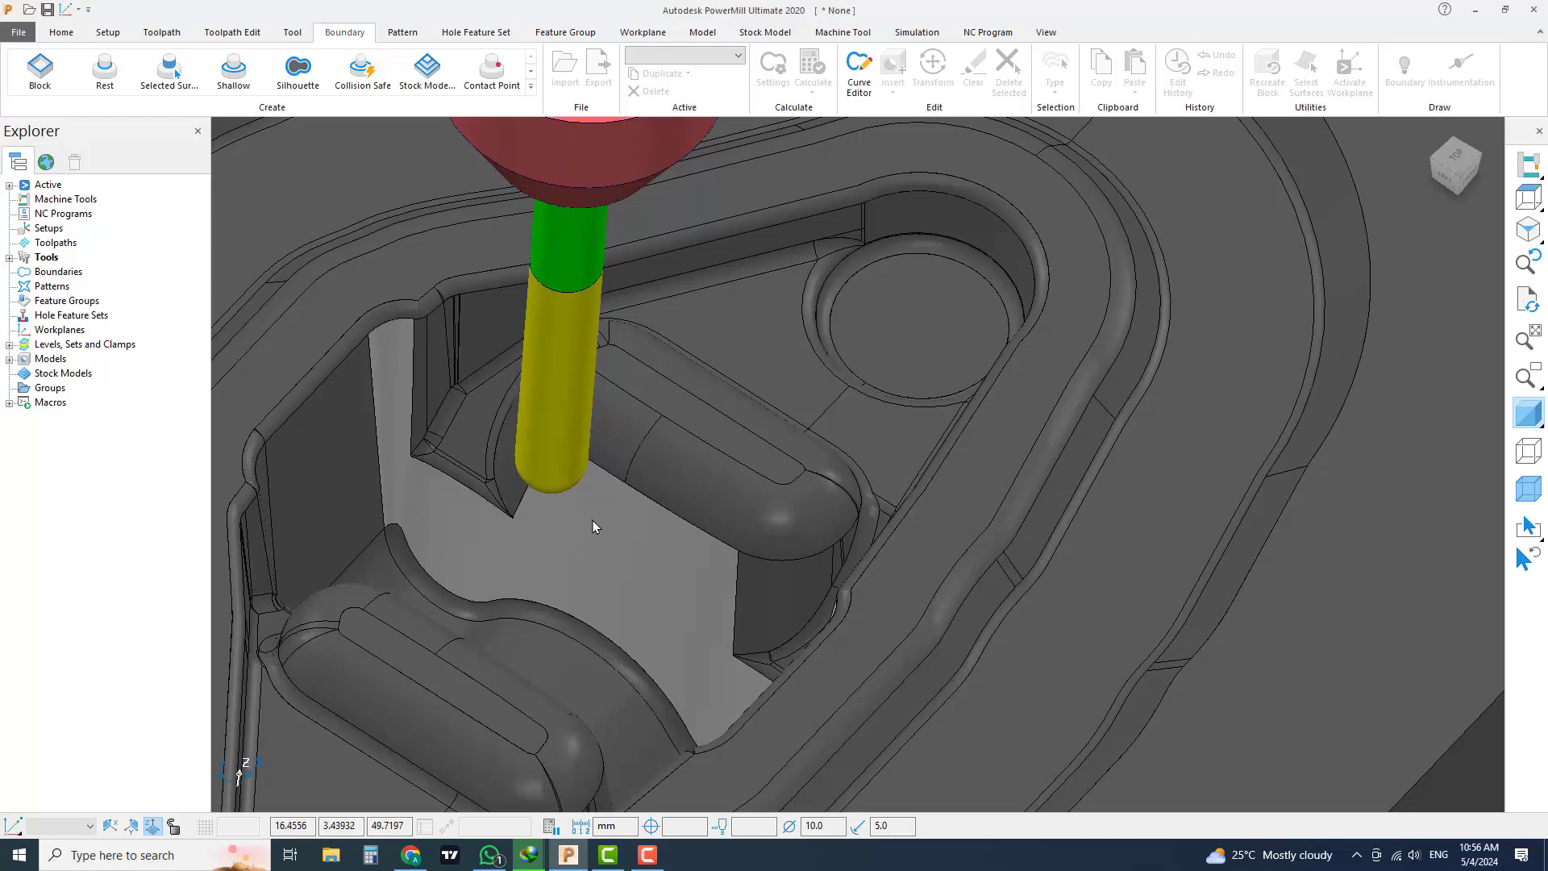
{"action": "scroll", "coordinate": [593, 520], "scroll_direction": "down", "scroll_amount": 3}
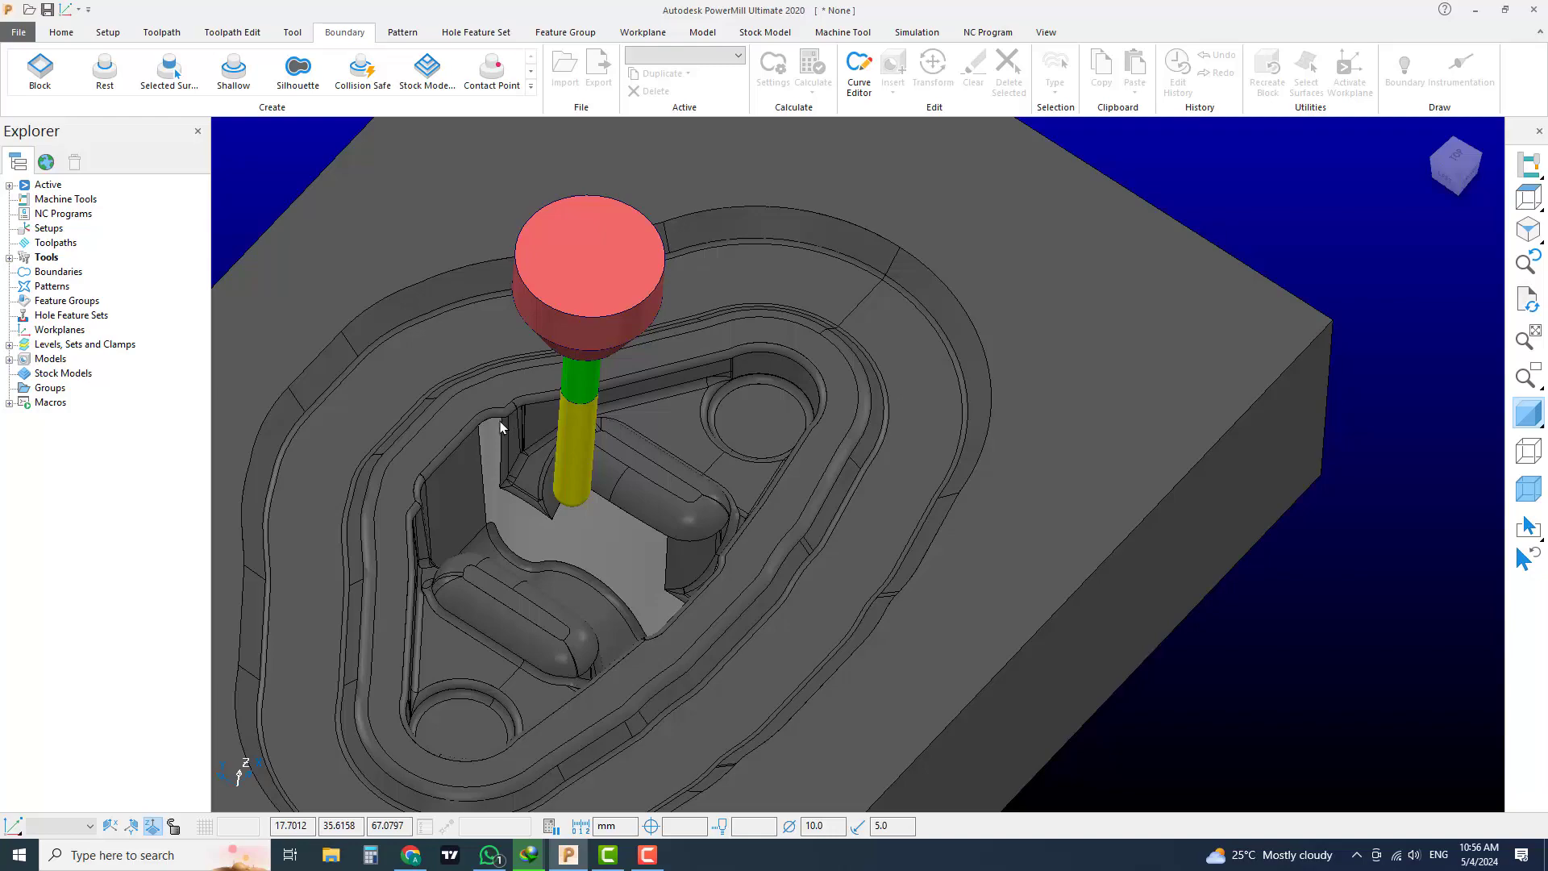
{"action": "middle_click_drag", "start_coordinate": [509, 506], "coordinate": [646, 568]}
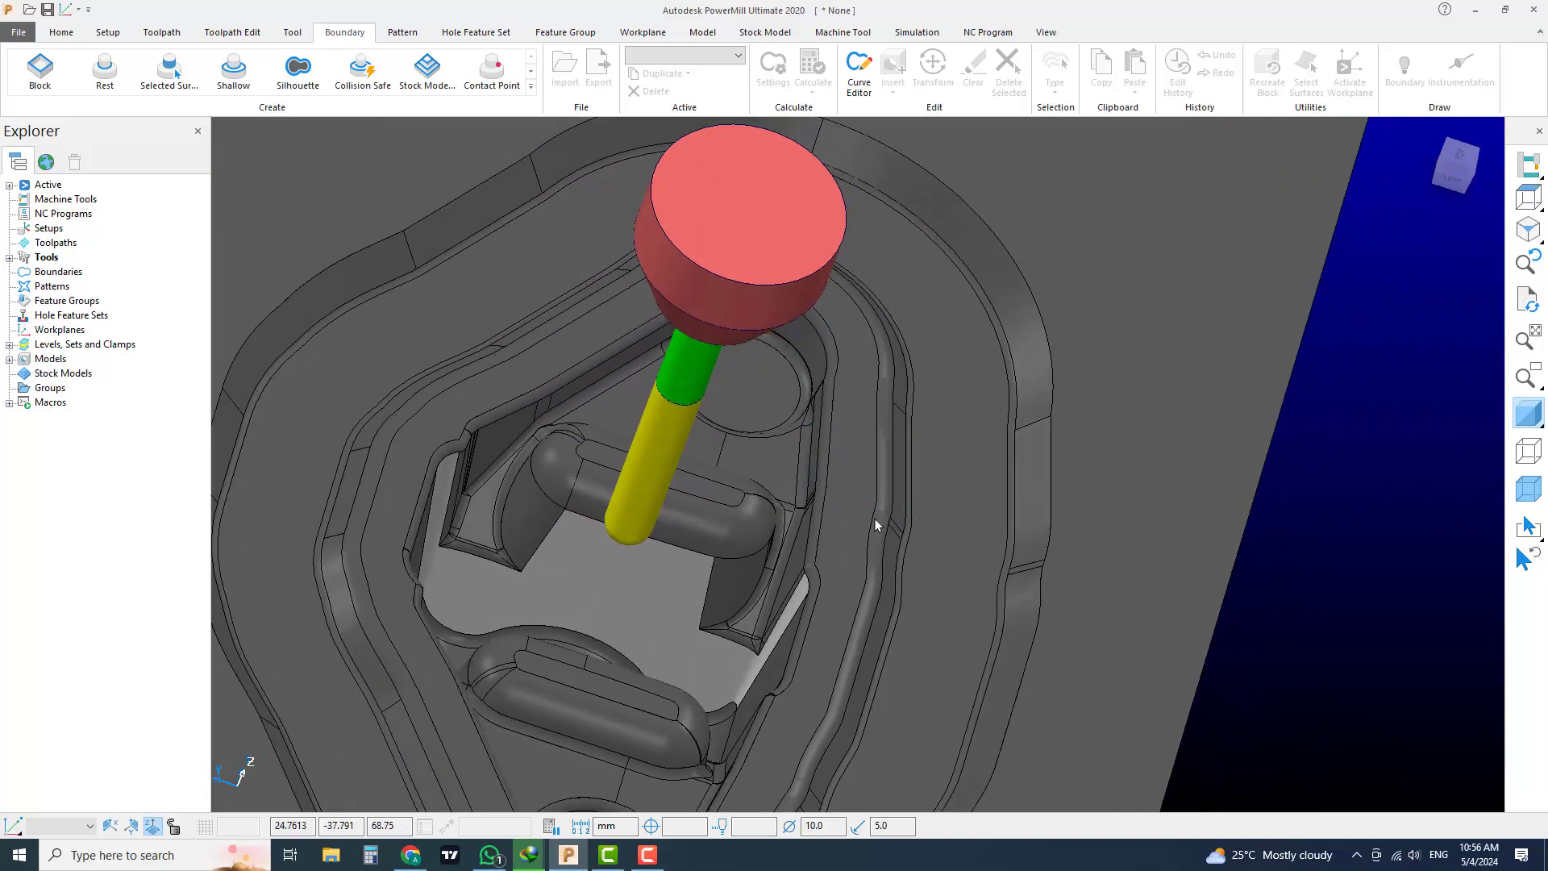
Step: Select the curved wall face at one end of the outer recess and view it around the cavity
{"action": "middle_click_drag", "start_coordinate": [897, 490], "coordinate": [941, 495]}
{"action": "left_click", "coordinate": [1044, 443]}
{"action": "left_click", "coordinate": [1047, 382]}
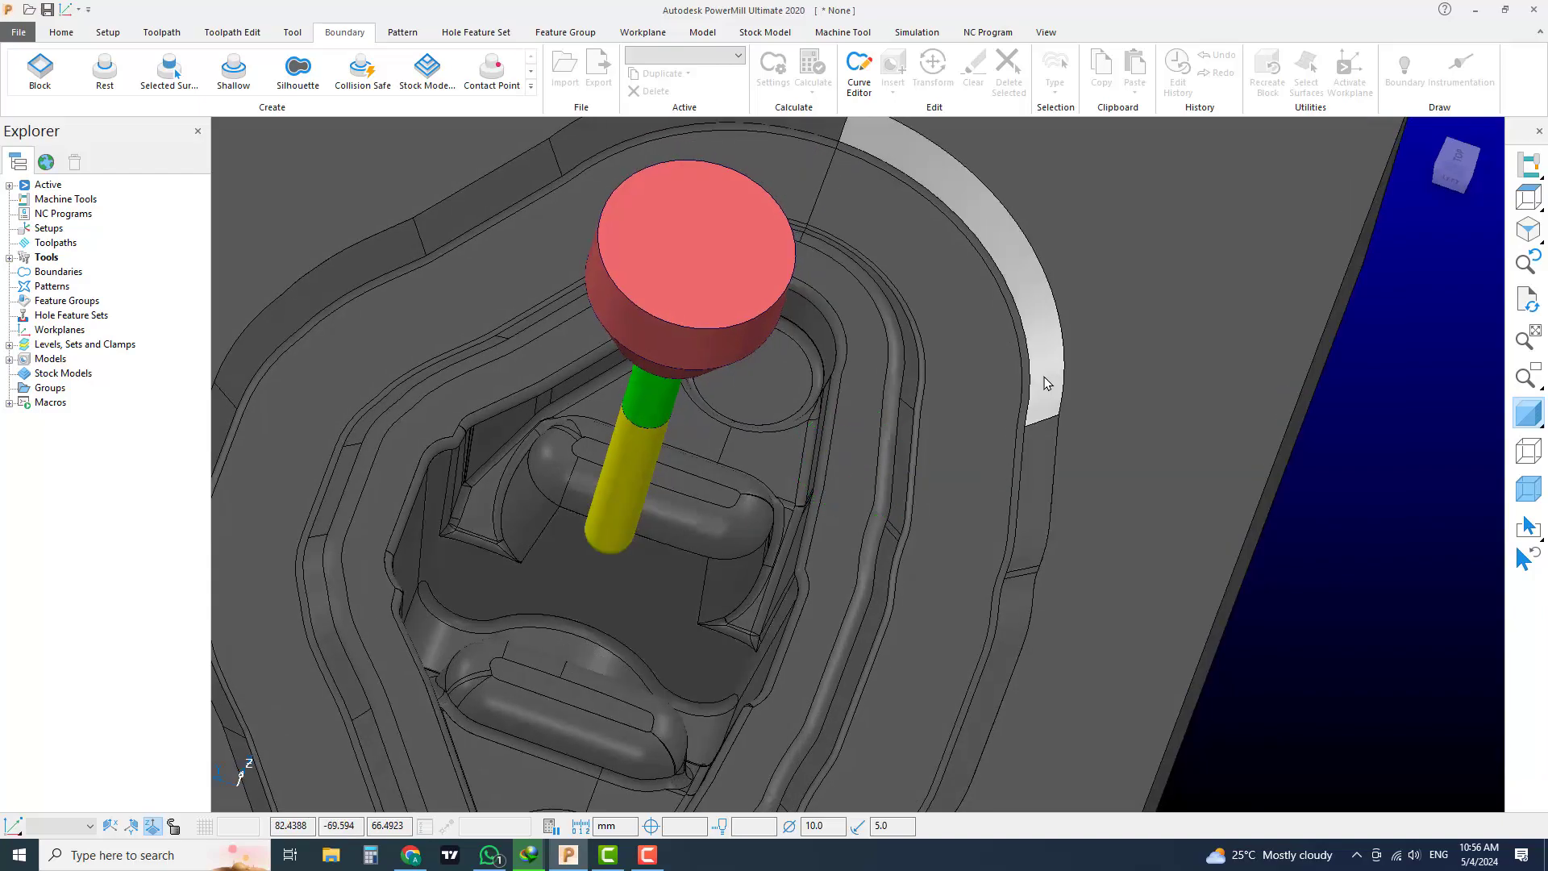
{"action": "scroll", "coordinate": [1029, 419], "scroll_direction": "down", "scroll_amount": 3}
{"action": "scroll", "coordinate": [815, 528], "scroll_direction": "up", "scroll_amount": 4}
{"action": "middle_click_drag", "start_coordinate": [808, 532], "coordinate": [612, 539]}
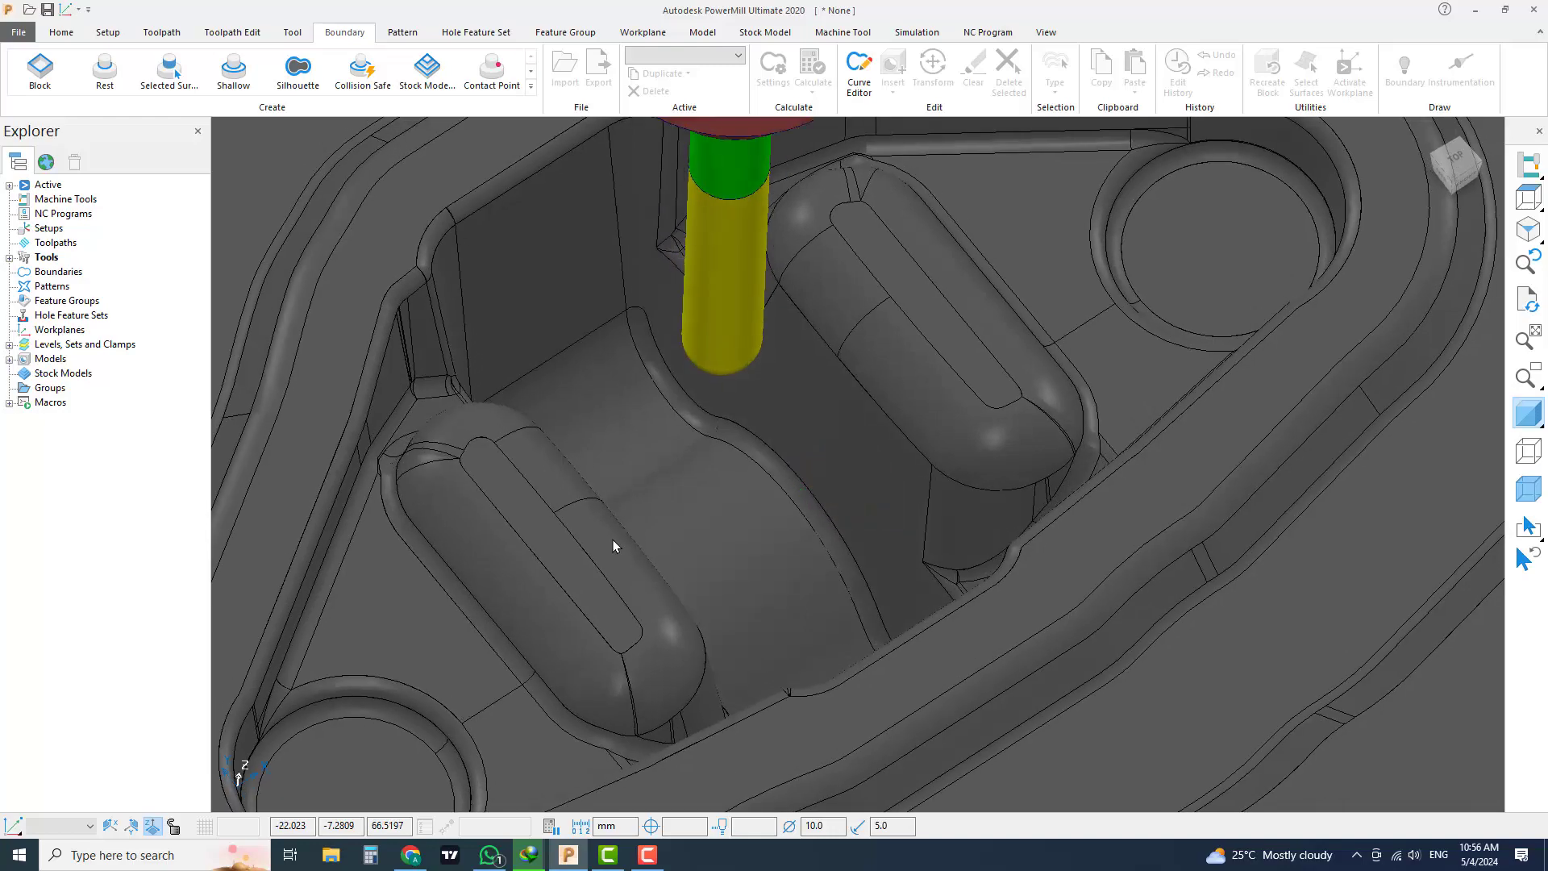
{"action": "scroll", "coordinate": [621, 548], "scroll_direction": "down", "scroll_amount": 3}
{"action": "middle_click_drag", "start_coordinate": [724, 611], "coordinate": [868, 576]}
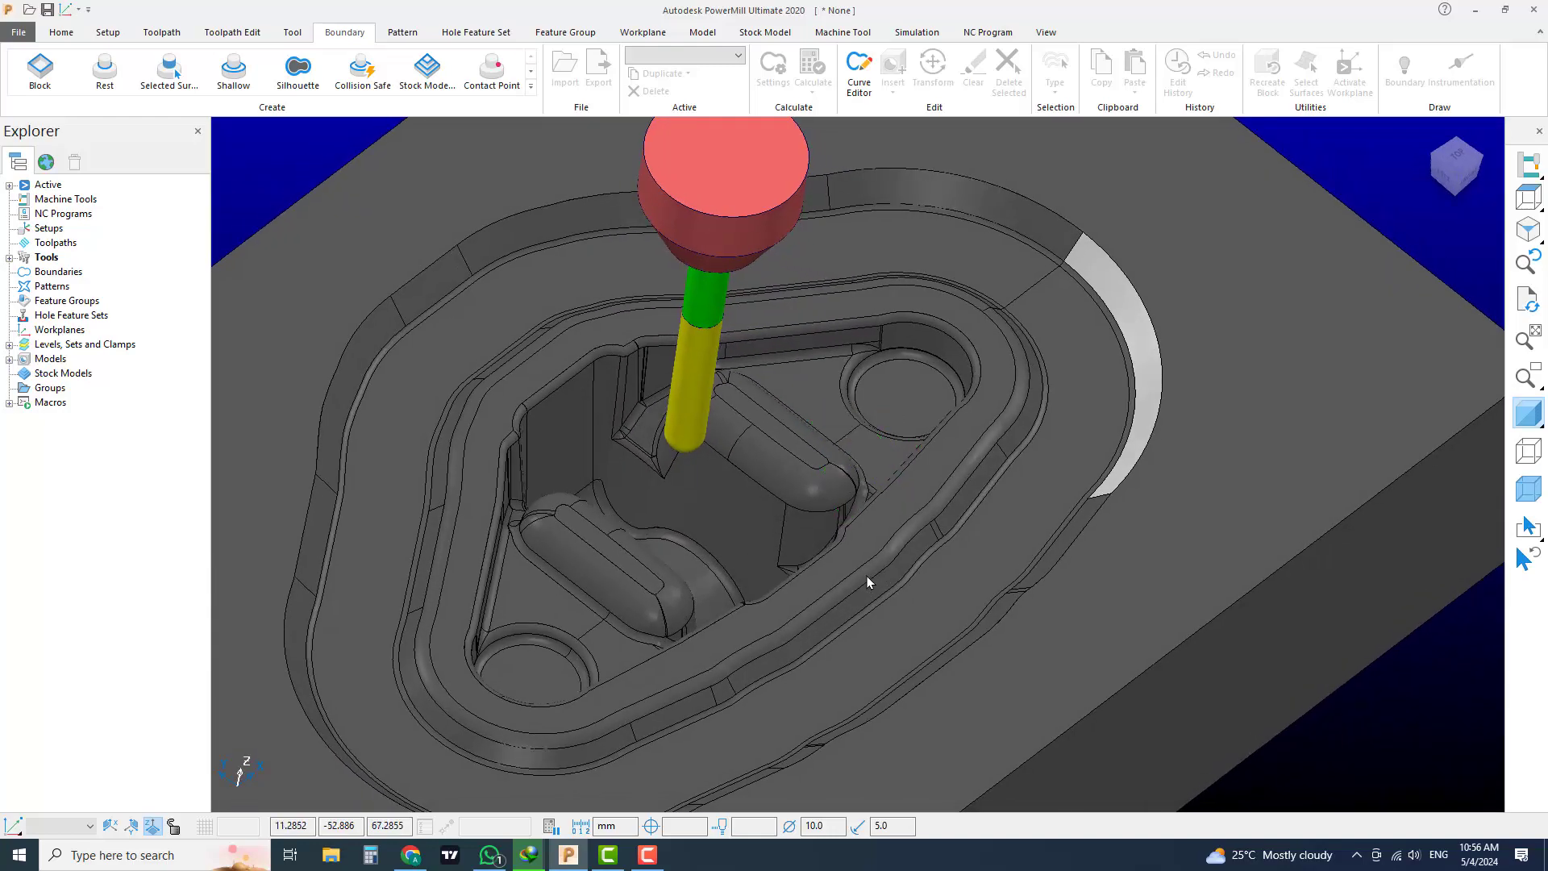
{"action": "scroll", "coordinate": [867, 569], "scroll_direction": "down", "scroll_amount": 2}
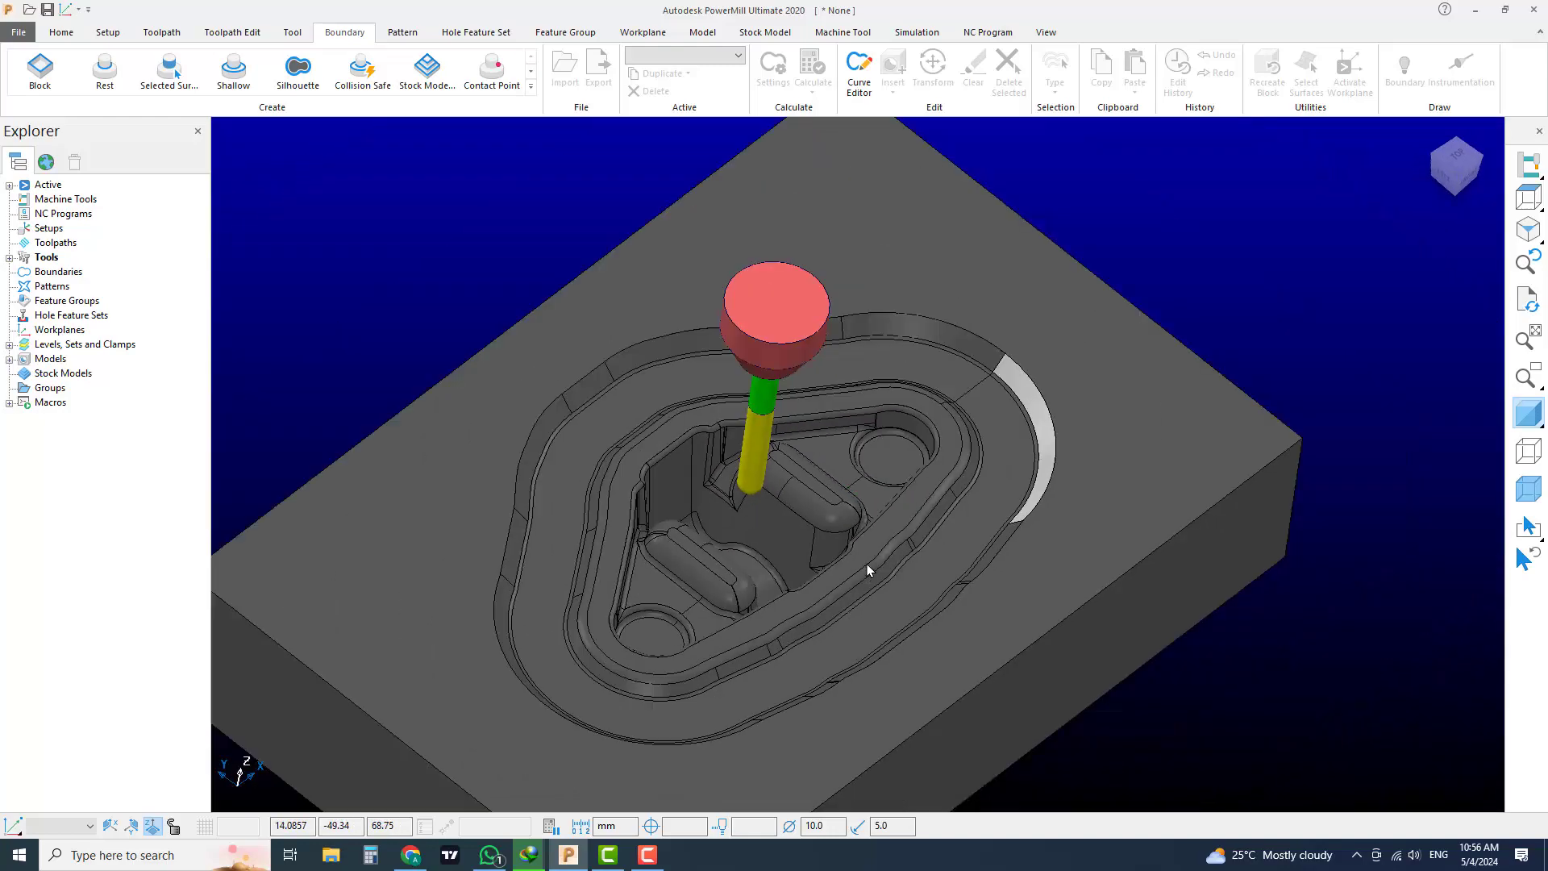
{"action": "scroll", "coordinate": [868, 564], "scroll_direction": "up", "scroll_amount": 3}
{"action": "middle_click_drag", "start_coordinate": [834, 520], "coordinate": [922, 544]}
{"action": "scroll", "coordinate": [888, 535], "scroll_direction": "down", "scroll_amount": 3}
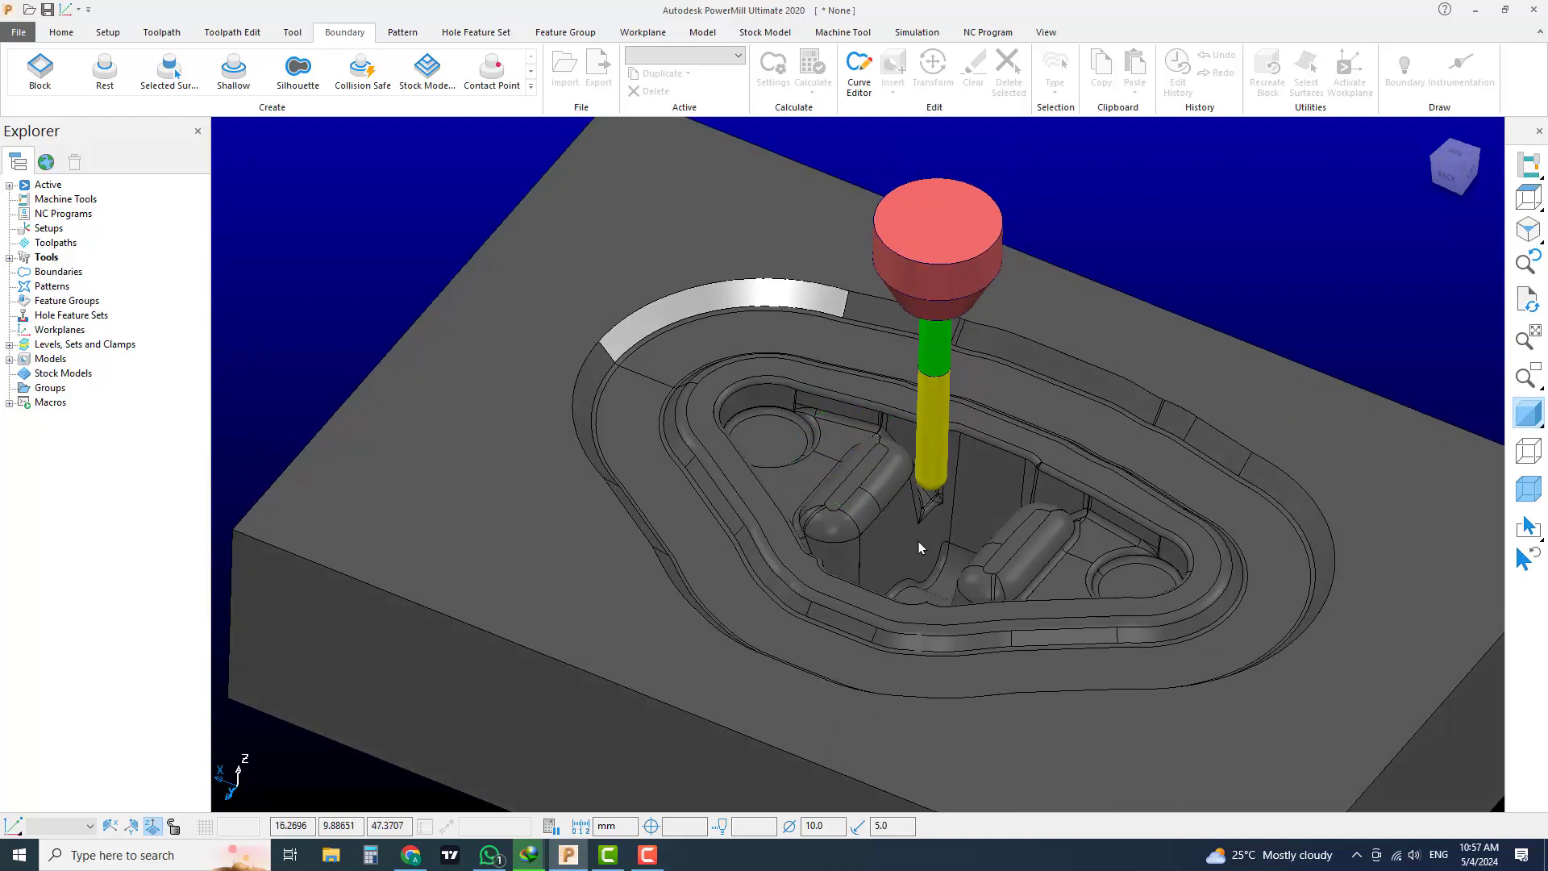
Step: Select the large central face inside the deep pocket and inspect it from several sides
{"action": "scroll", "coordinate": [918, 540], "scroll_direction": "up", "scroll_amount": 3}
{"action": "left_click", "coordinate": [867, 531]}
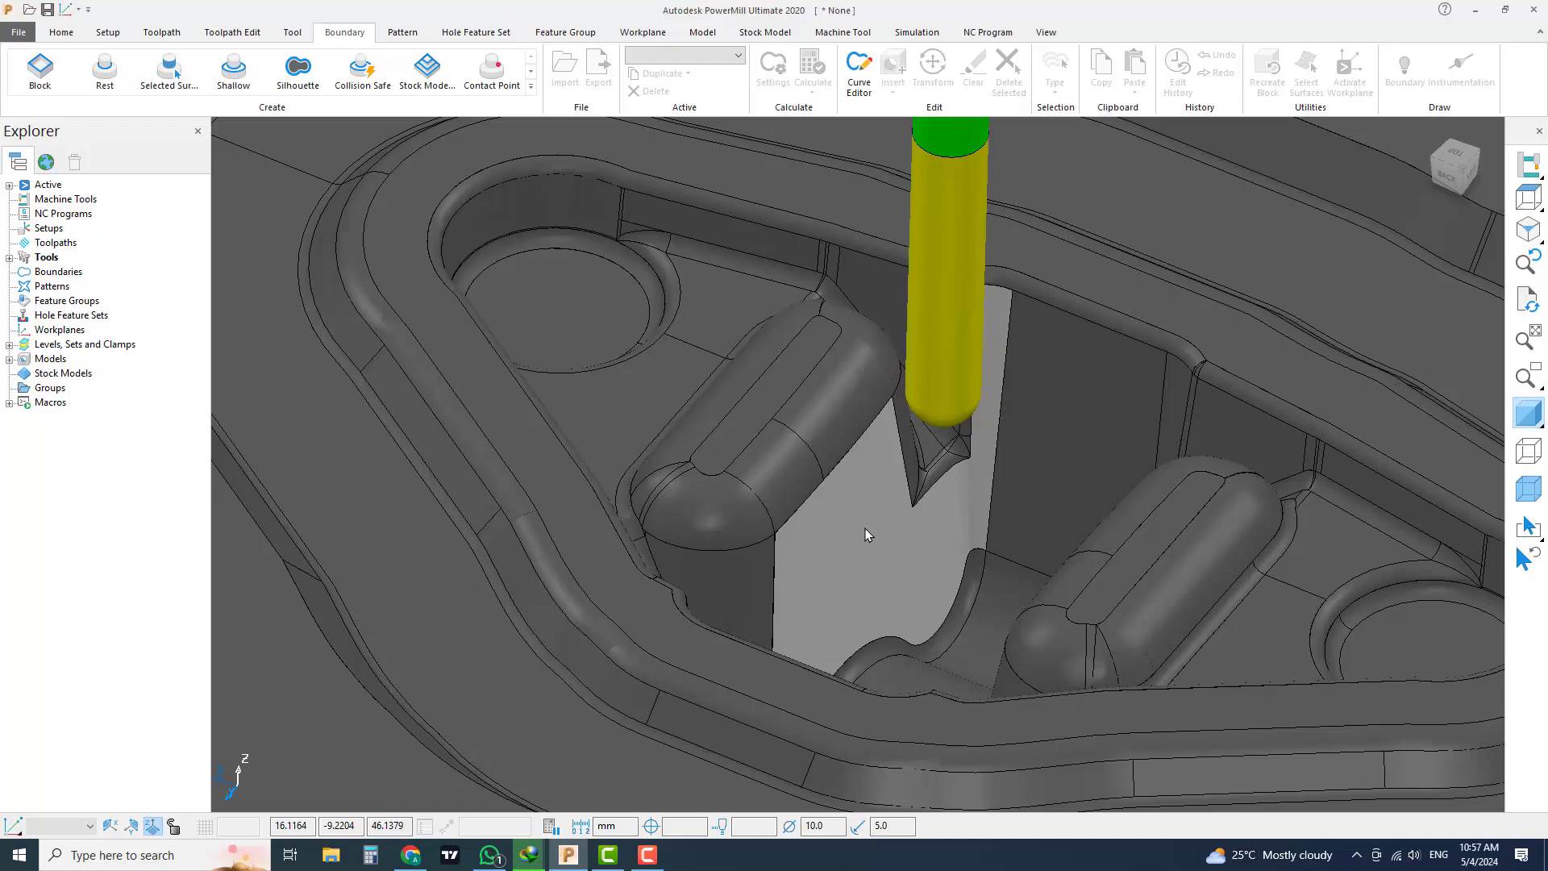
{"action": "scroll", "coordinate": [864, 529], "scroll_direction": "down", "scroll_amount": 3}
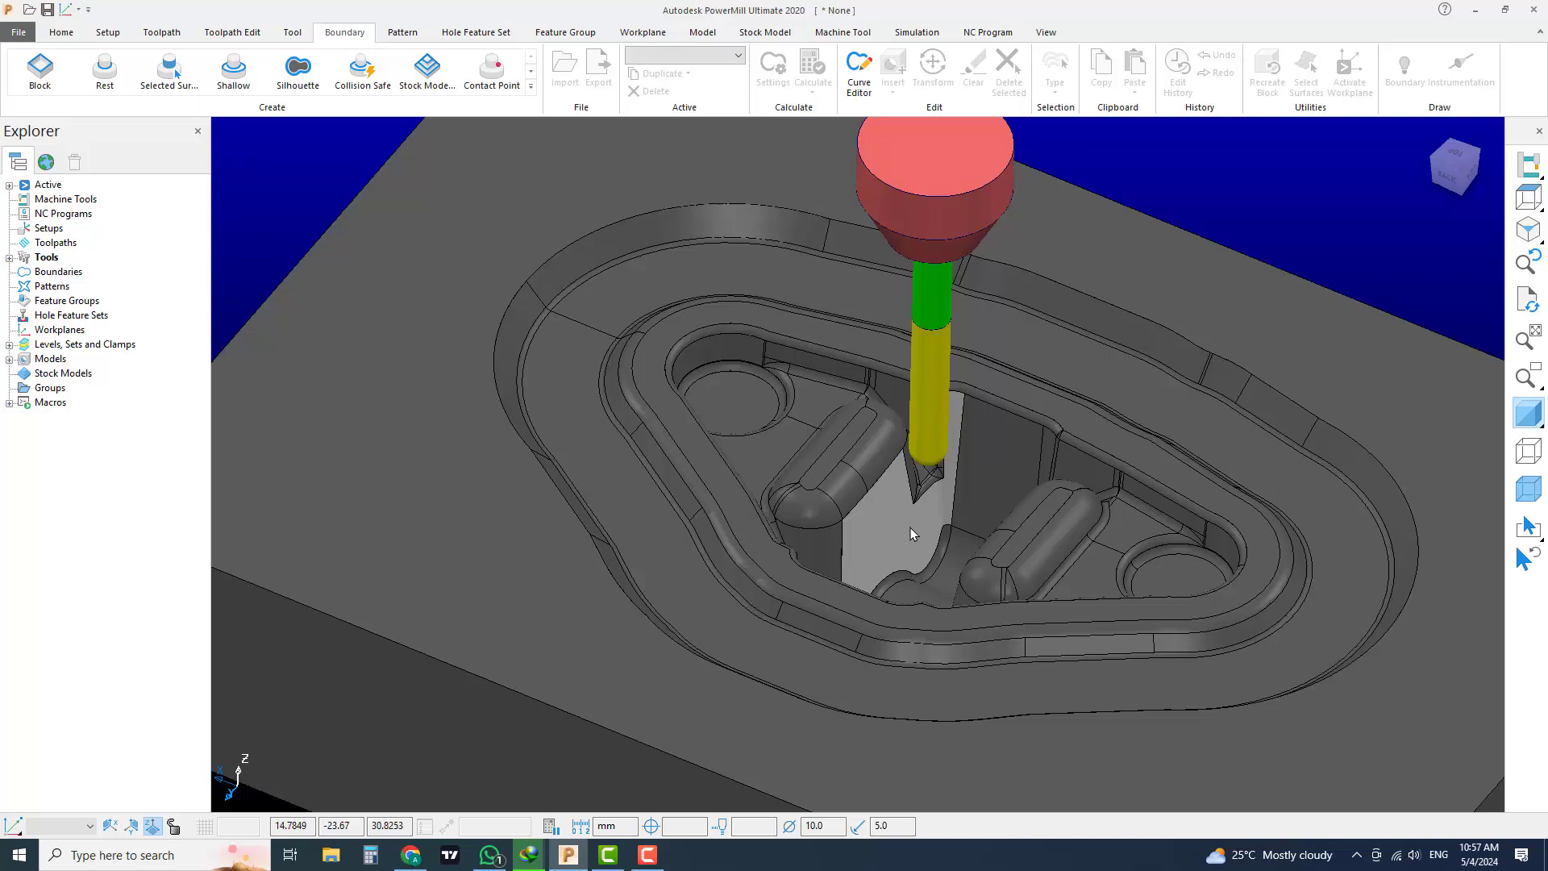
{"action": "scroll", "coordinate": [903, 521], "scroll_direction": "up", "scroll_amount": 3}
{"action": "scroll", "coordinate": [903, 521], "scroll_direction": "down", "scroll_amount": 2}
{"action": "middle_click_drag", "start_coordinate": [1034, 579], "coordinate": [1275, 638]}
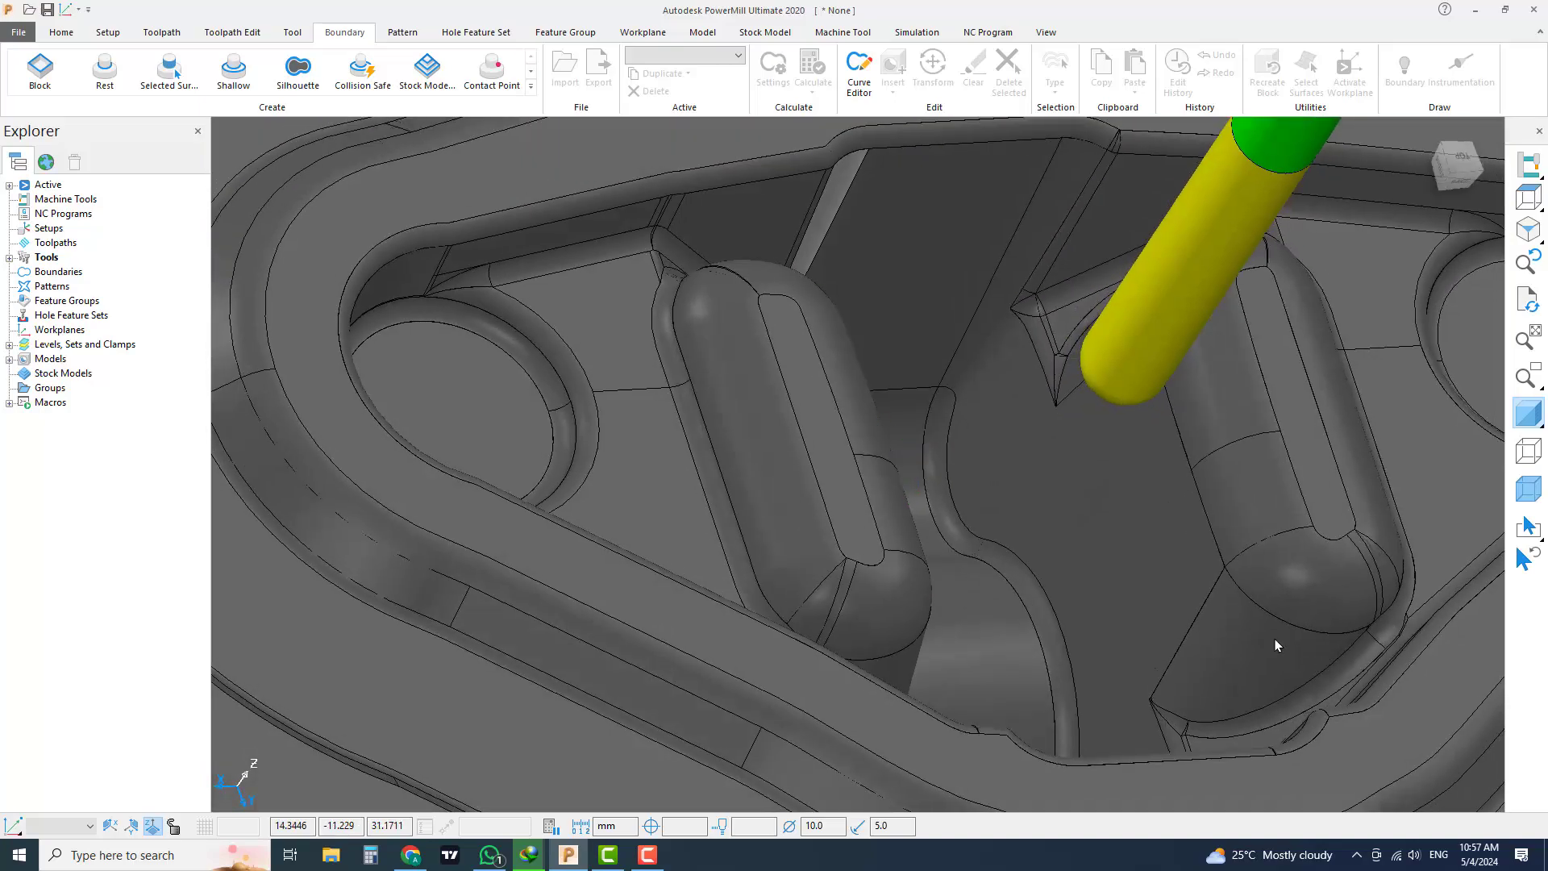
Step: Select a curved wall face of the outer recess, view it, and clear the selection
{"action": "scroll", "coordinate": [1072, 556], "scroll_direction": "down", "scroll_amount": 3}
{"action": "middle_click_drag", "start_coordinate": [1041, 582], "coordinate": [568, 442]}
{"action": "scroll", "coordinate": [612, 384], "scroll_direction": "up", "scroll_amount": 3}
{"action": "scroll", "coordinate": [612, 383], "scroll_direction": "up", "scroll_amount": 1}
{"action": "left_click", "coordinate": [437, 214]}
{"action": "scroll", "coordinate": [487, 310], "scroll_direction": "down", "scroll_amount": 4}
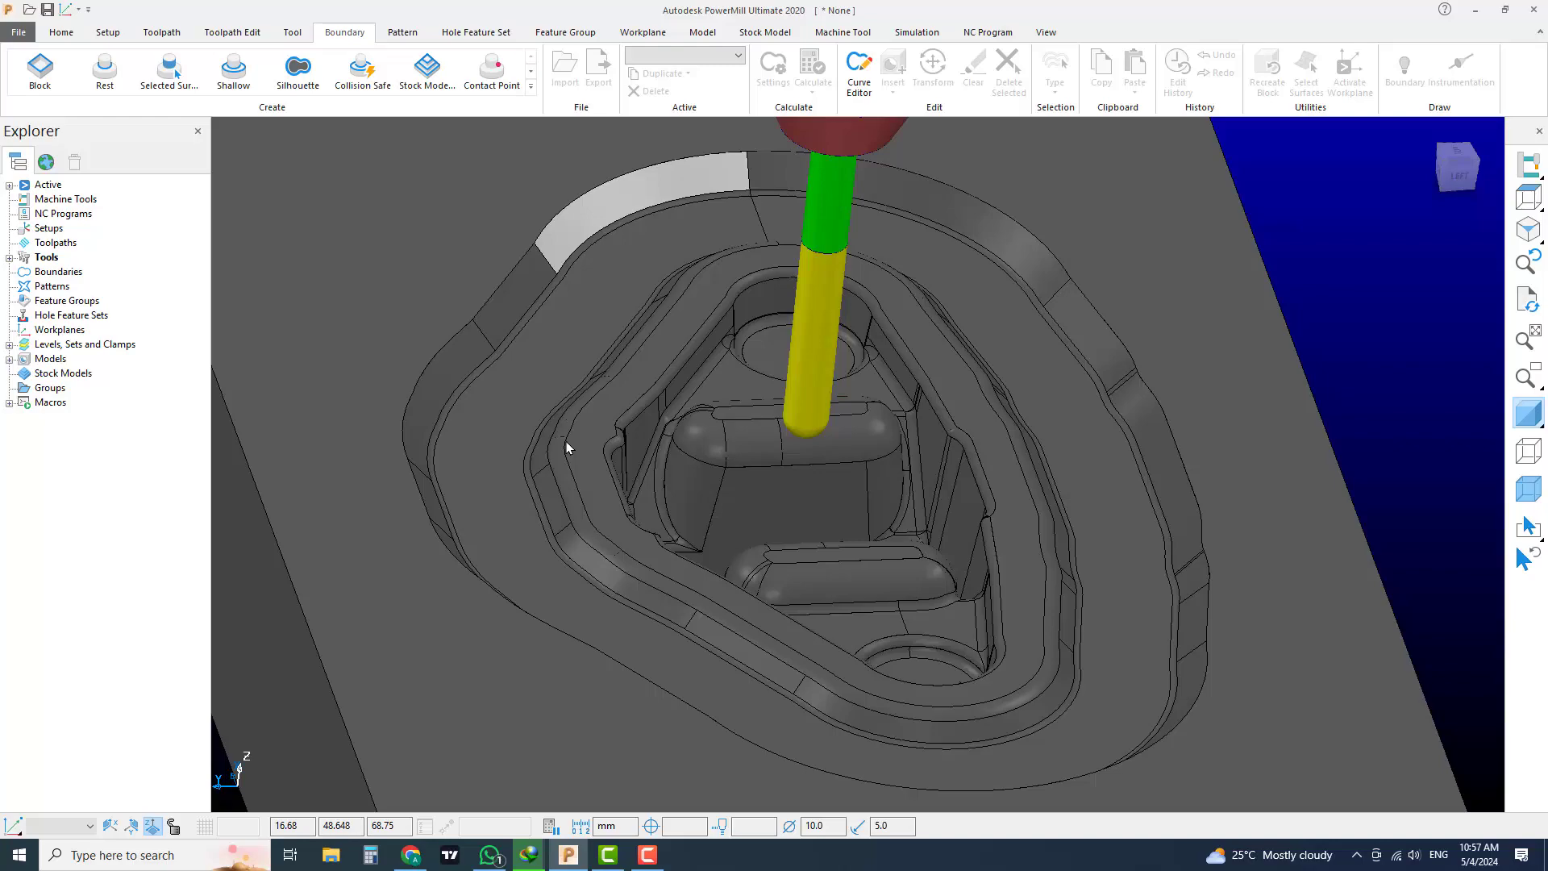
{"action": "scroll", "coordinate": [484, 369], "scroll_direction": "down", "scroll_amount": 4}
{"action": "scroll", "coordinate": [437, 308], "scroll_direction": "up", "scroll_amount": 3}
{"action": "scroll", "coordinate": [525, 381], "scroll_direction": "down", "scroll_amount": 1}
{"action": "scroll", "coordinate": [525, 380], "scroll_direction": "down", "scroll_amount": 2}
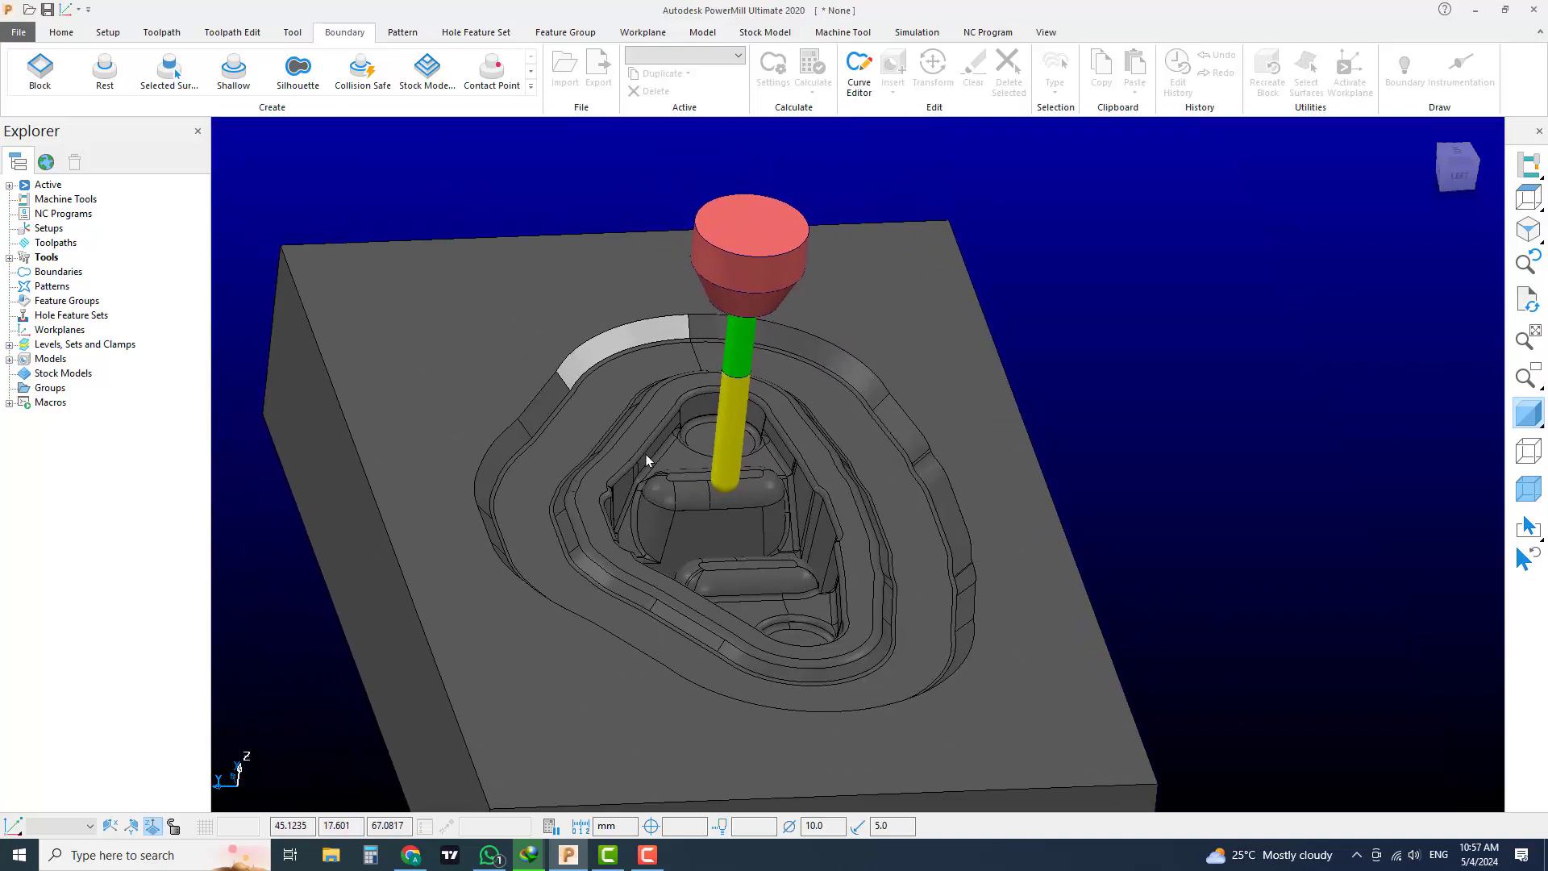
{"action": "scroll", "coordinate": [570, 362], "scroll_direction": "up", "scroll_amount": 1}
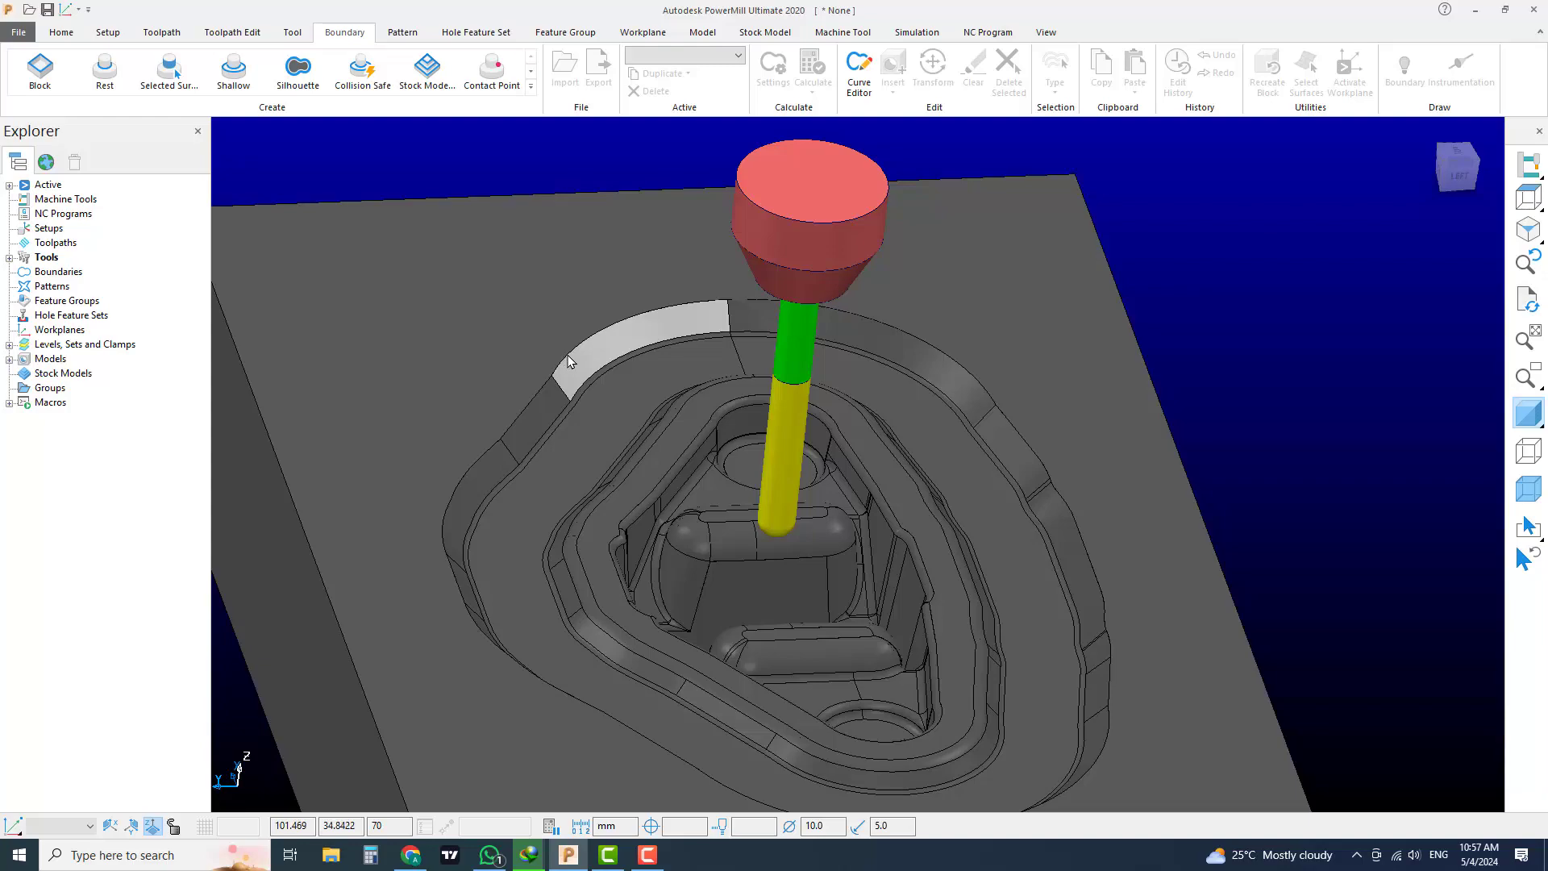
{"action": "left_click", "coordinate": [1281, 348]}
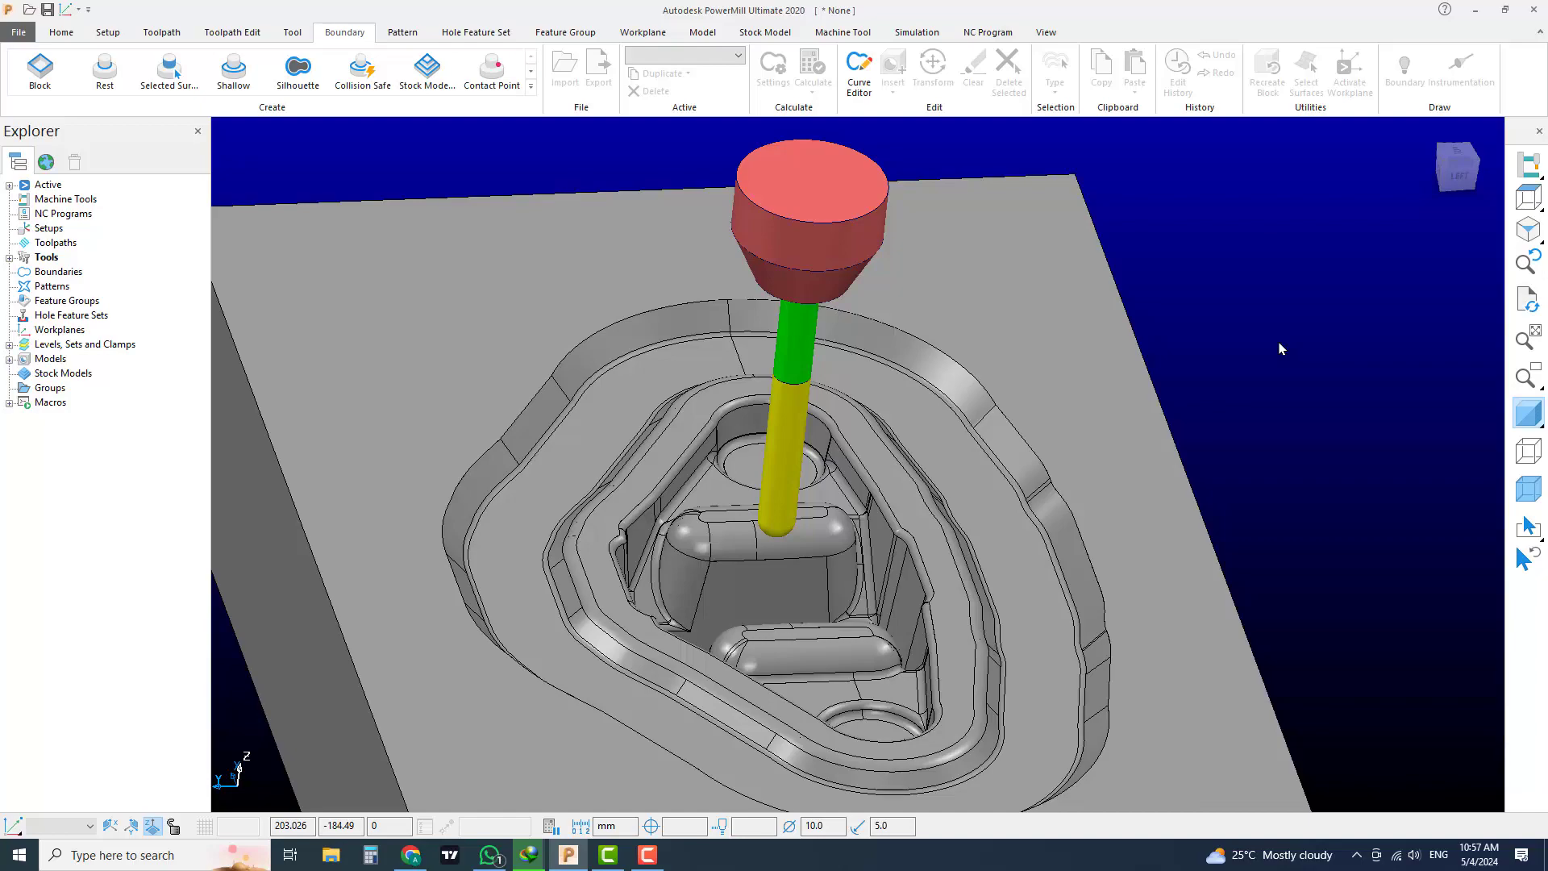
Step: Select the block's flat top face, view it around the cavity, and clear the selection
{"action": "scroll", "coordinate": [1057, 345], "scroll_direction": "down", "scroll_amount": 3}
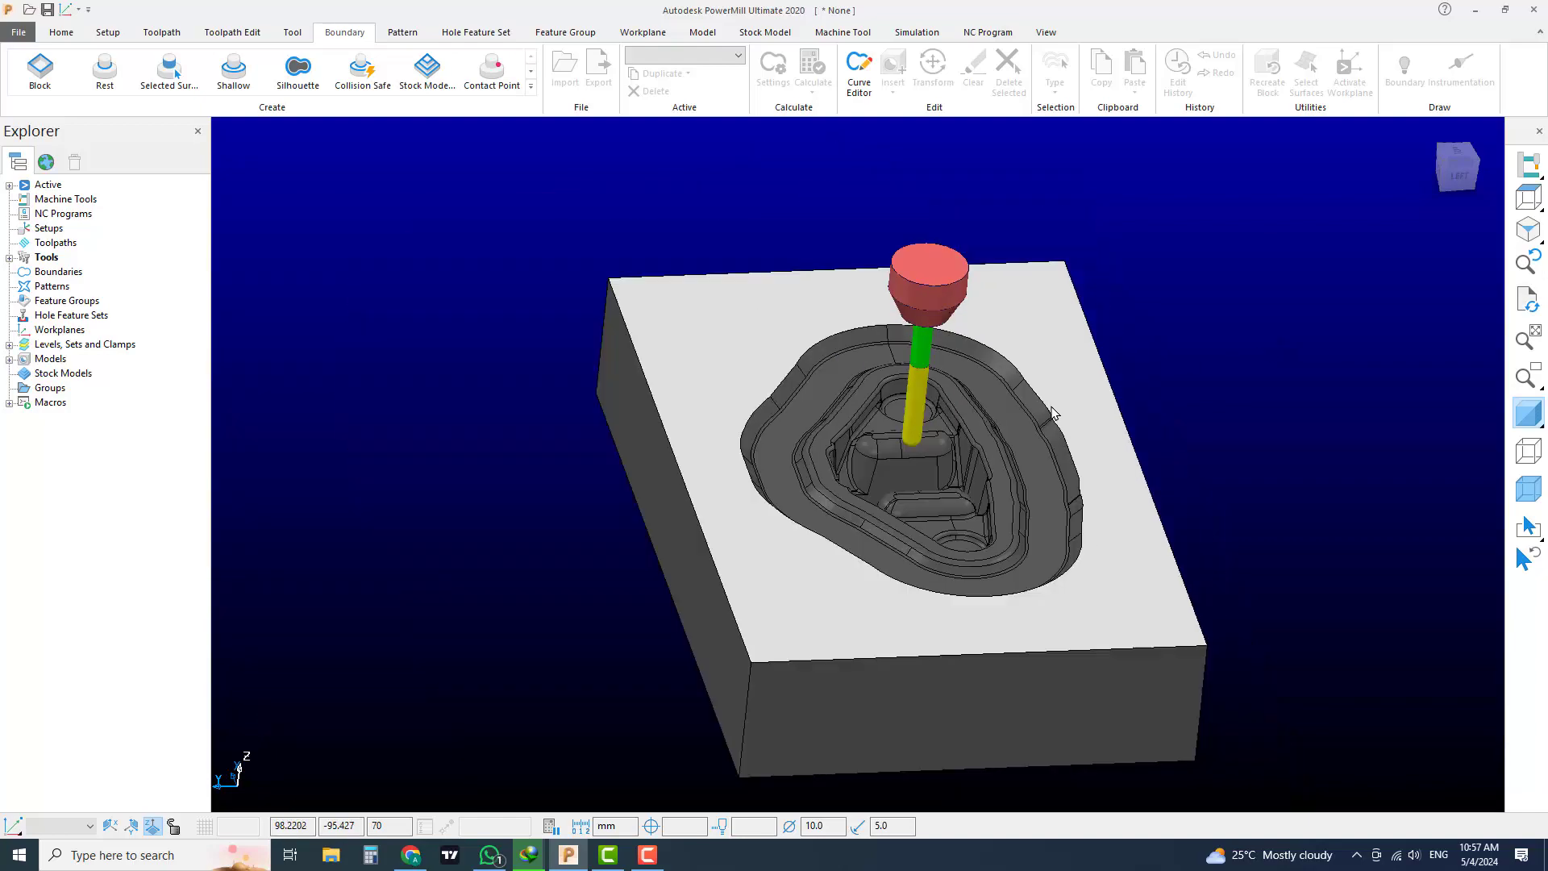
{"action": "middle_click_drag", "start_coordinate": [1053, 412], "coordinate": [837, 526]}
{"action": "scroll", "coordinate": [837, 529], "scroll_direction": "up", "scroll_amount": 2}
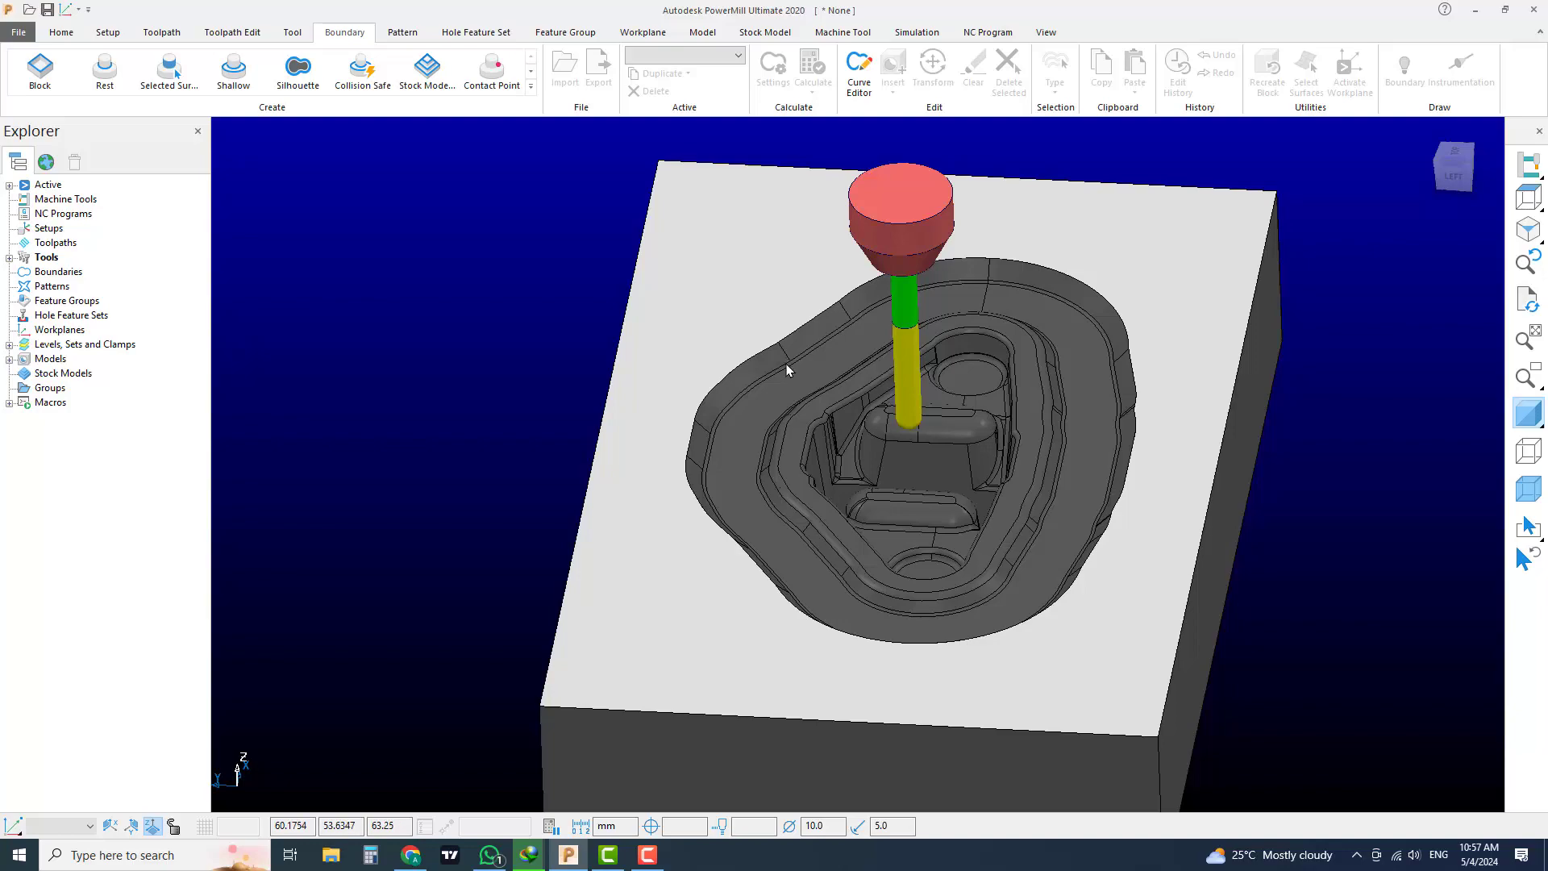
{"action": "middle_click_drag", "start_coordinate": [879, 597], "coordinate": [1237, 463]}
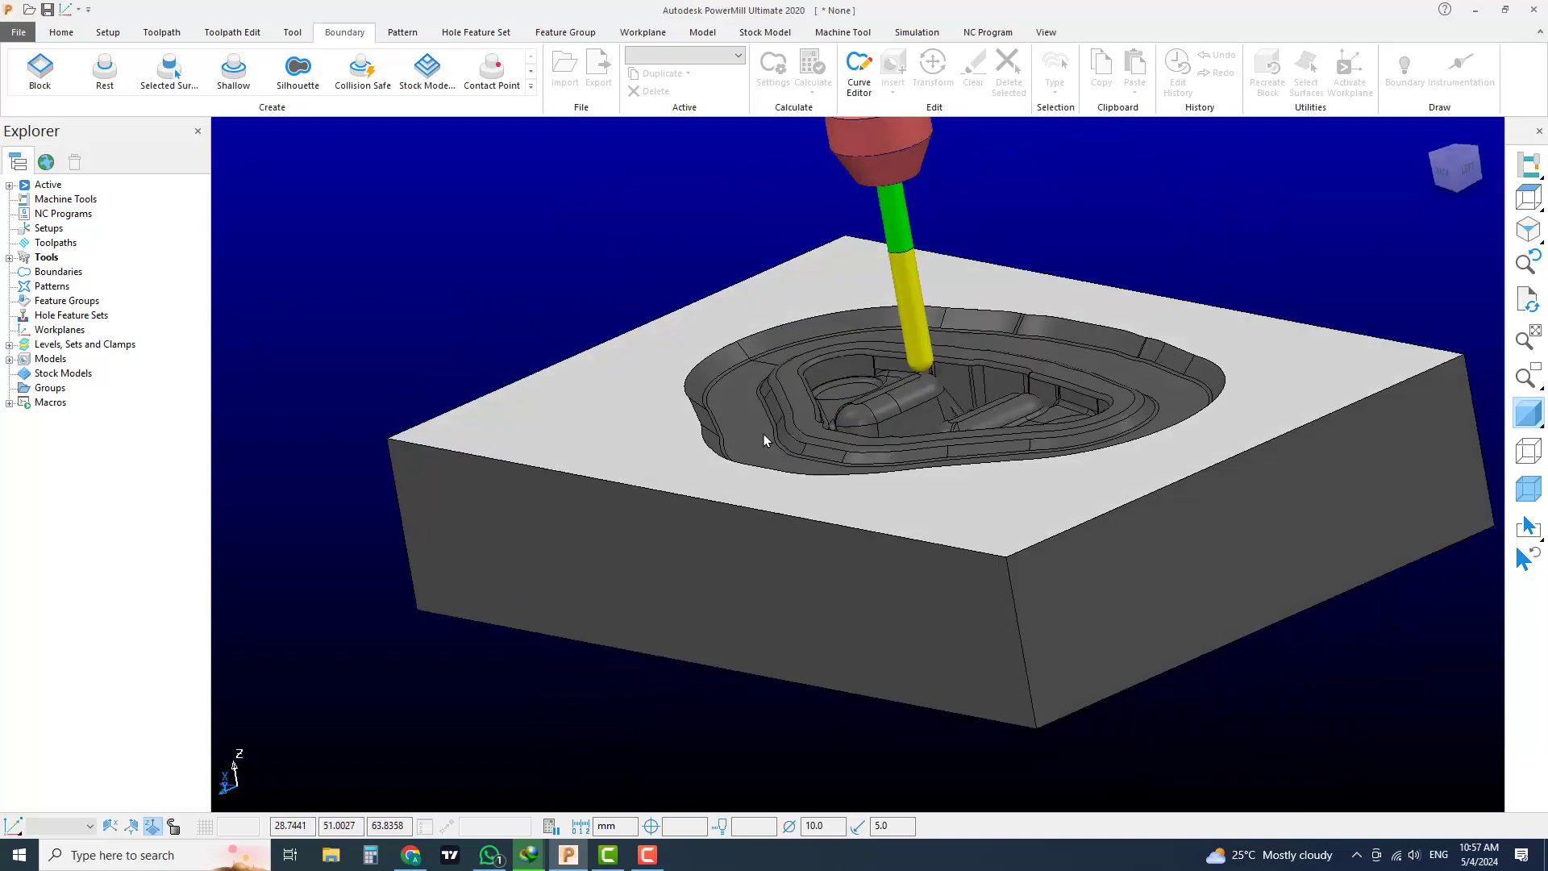
{"action": "middle_click_drag", "start_coordinate": [763, 434], "coordinate": [854, 476]}
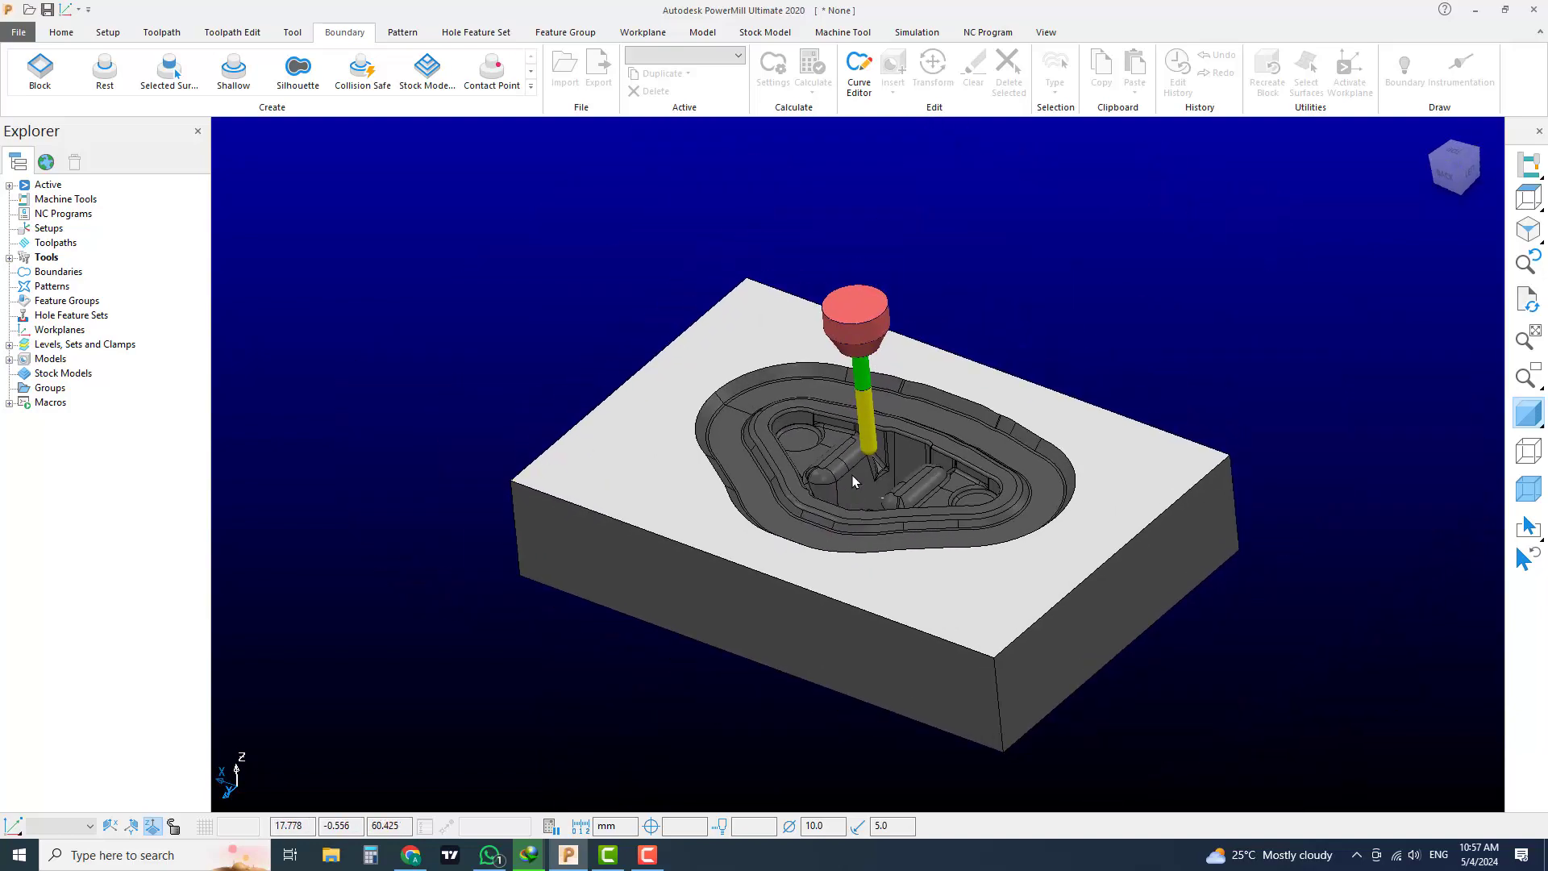
{"action": "scroll", "coordinate": [853, 476], "scroll_direction": "up", "scroll_amount": 3}
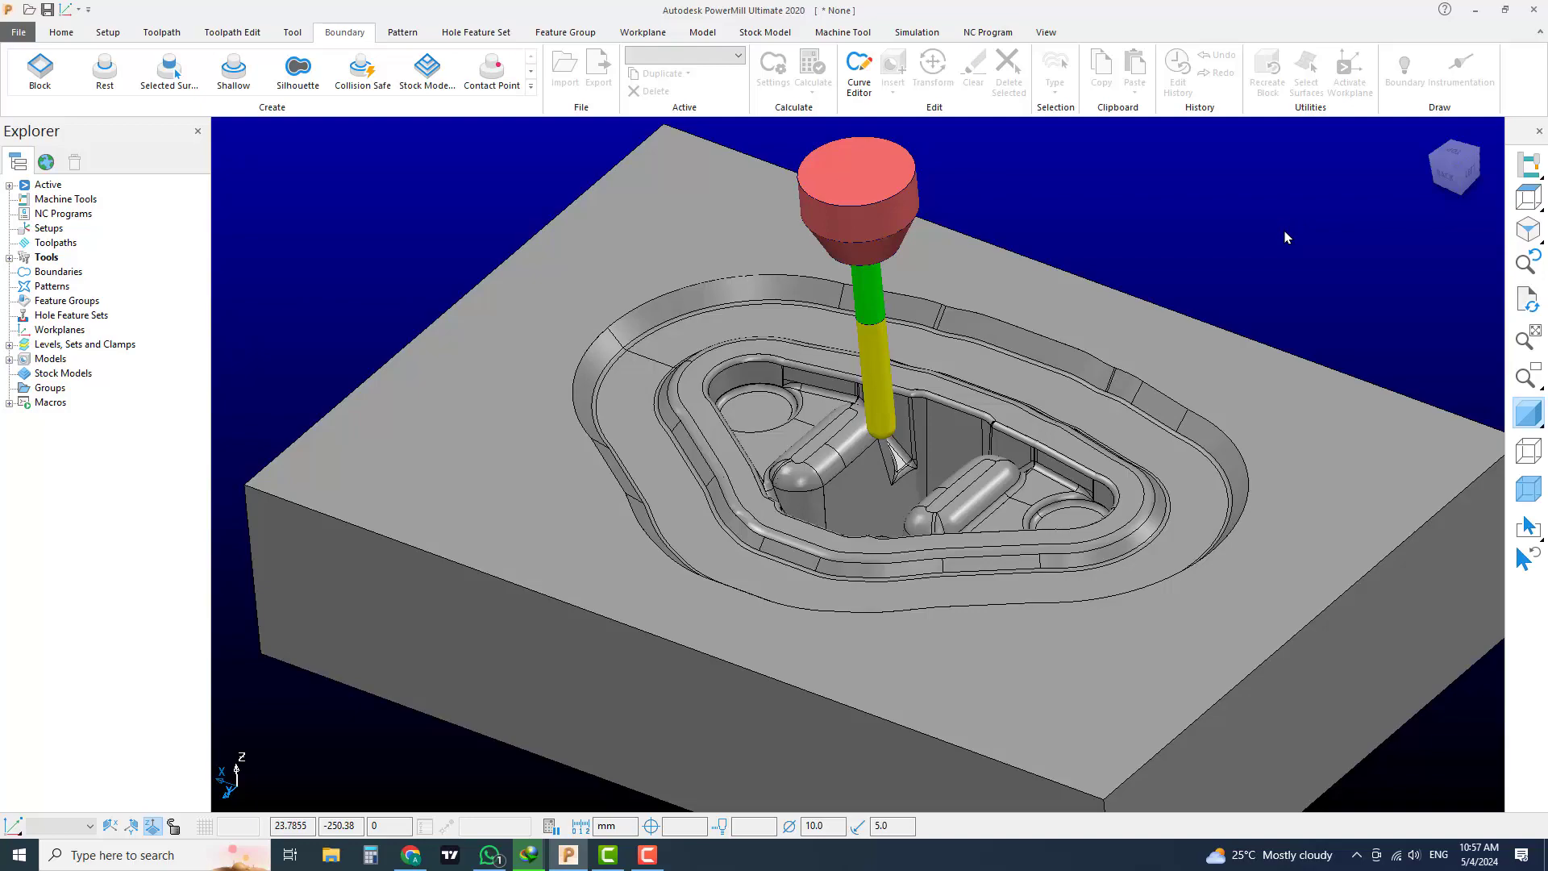
Step: Select the large central face of the deep pocket and create a Selected Surface boundary for it
{"action": "middle_click_drag", "start_coordinate": [1276, 313], "coordinate": [1162, 462]}
{"action": "scroll", "coordinate": [854, 516], "scroll_direction": "up", "scroll_amount": 5}
{"action": "middle_click_drag", "start_coordinate": [847, 428], "coordinate": [860, 458]}
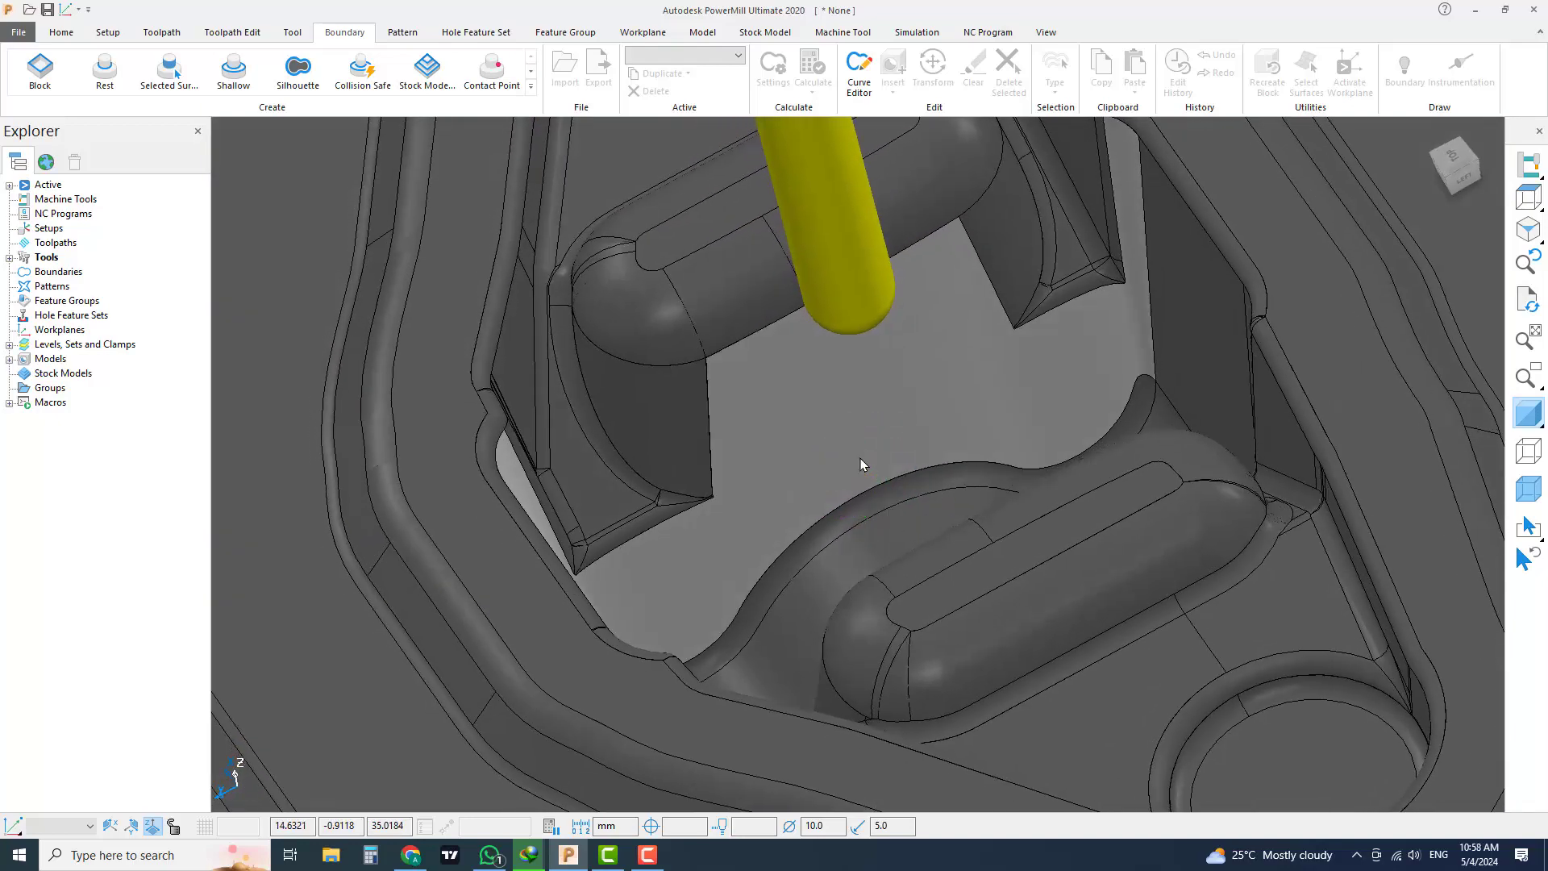
{"action": "left_click", "coordinate": [187, 70]}
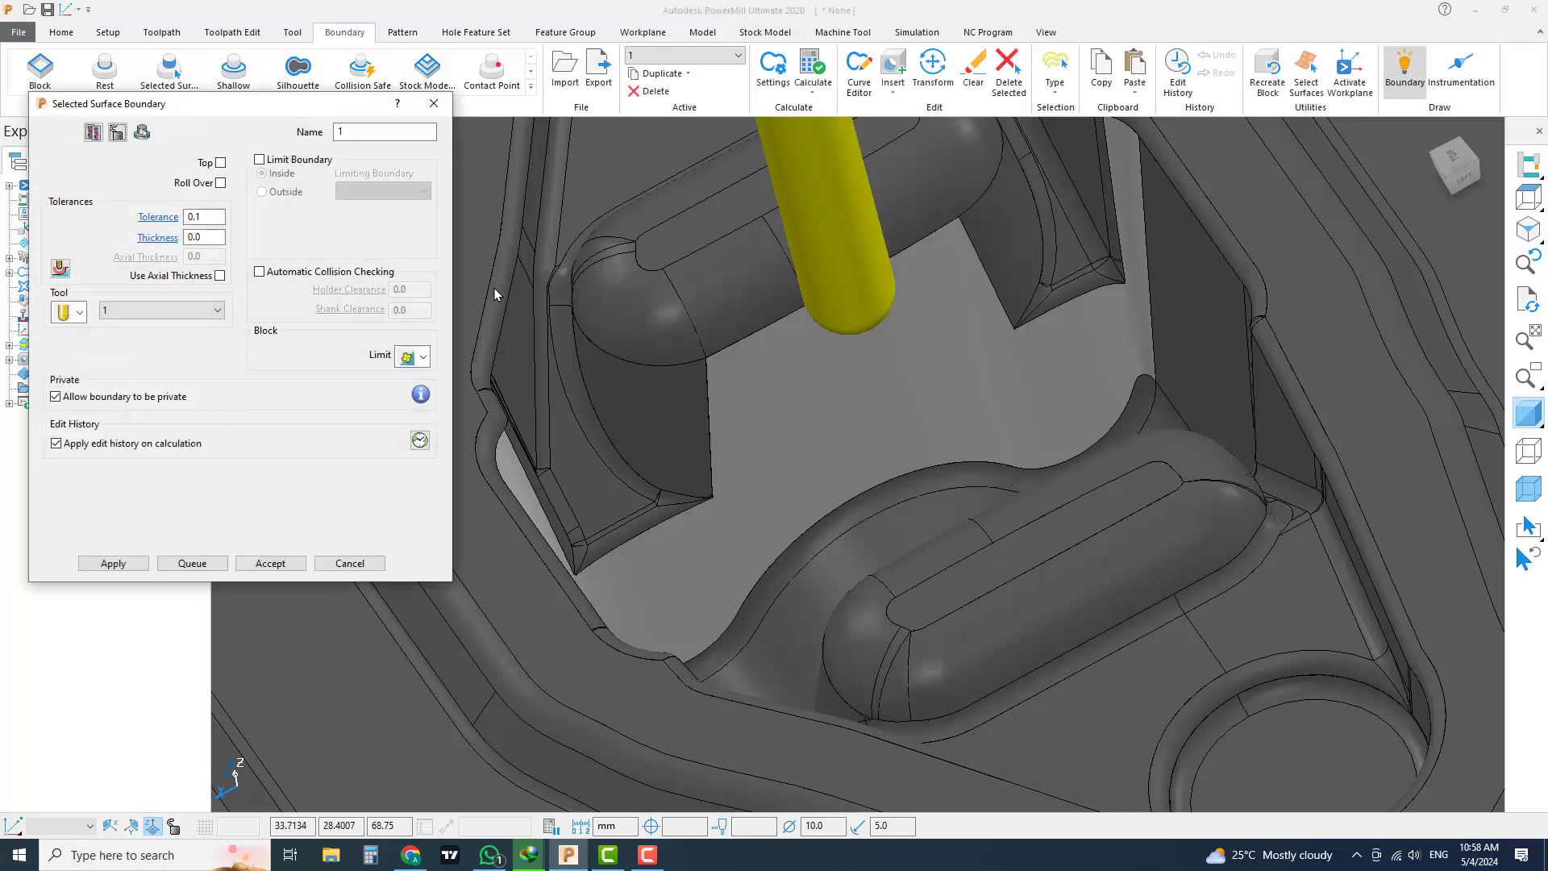
{"action": "left_click_drag", "start_coordinate": [226, 107], "coordinate": [632, 174]}
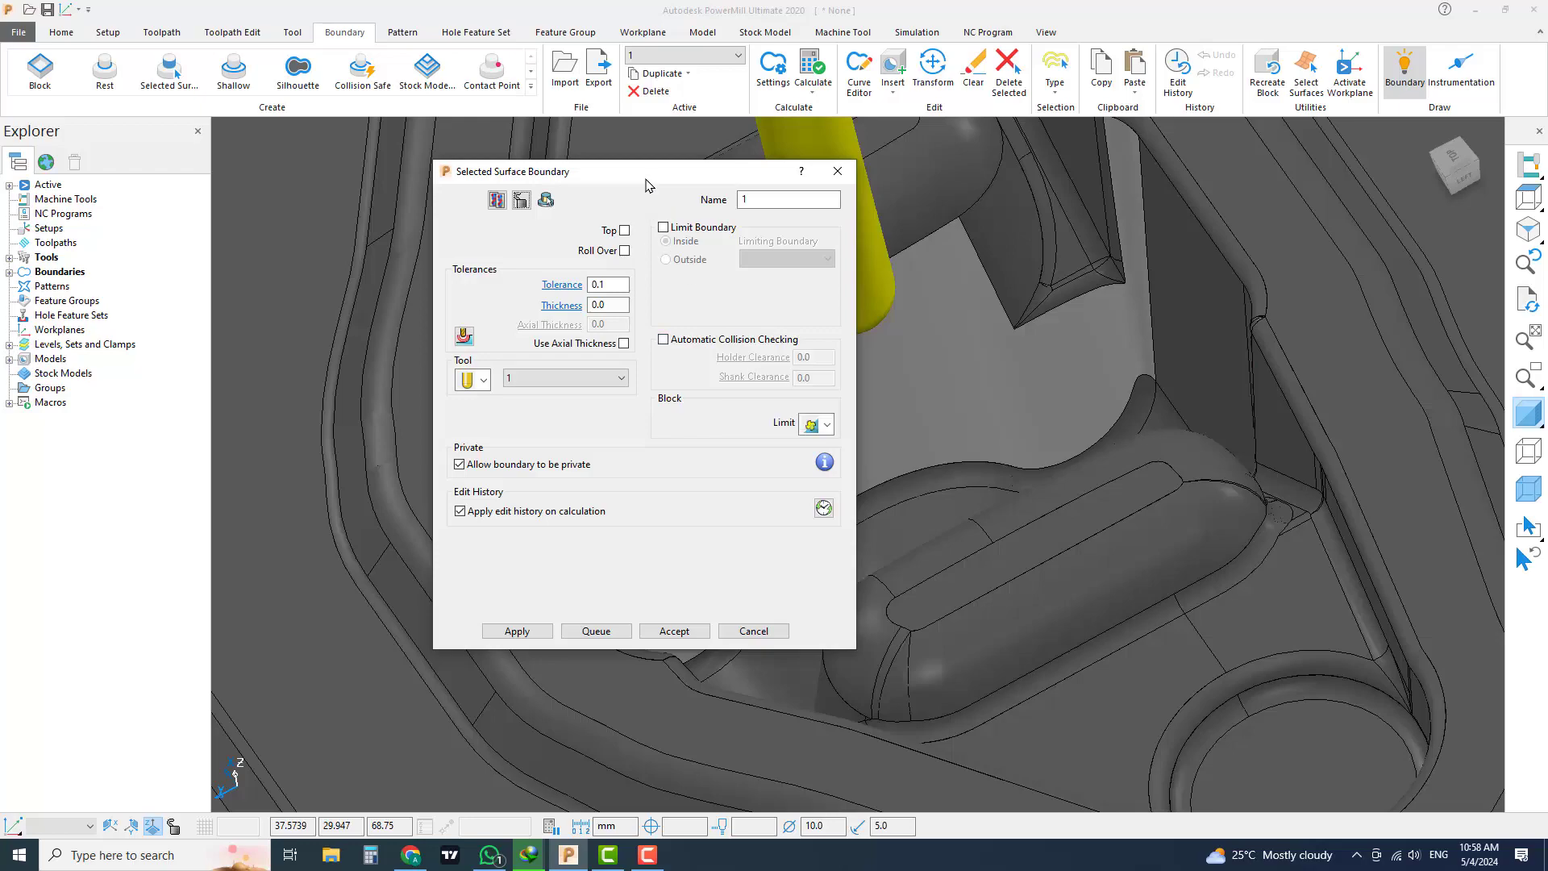
{"action": "left_click_drag", "start_coordinate": [650, 178], "coordinate": [463, 188]}
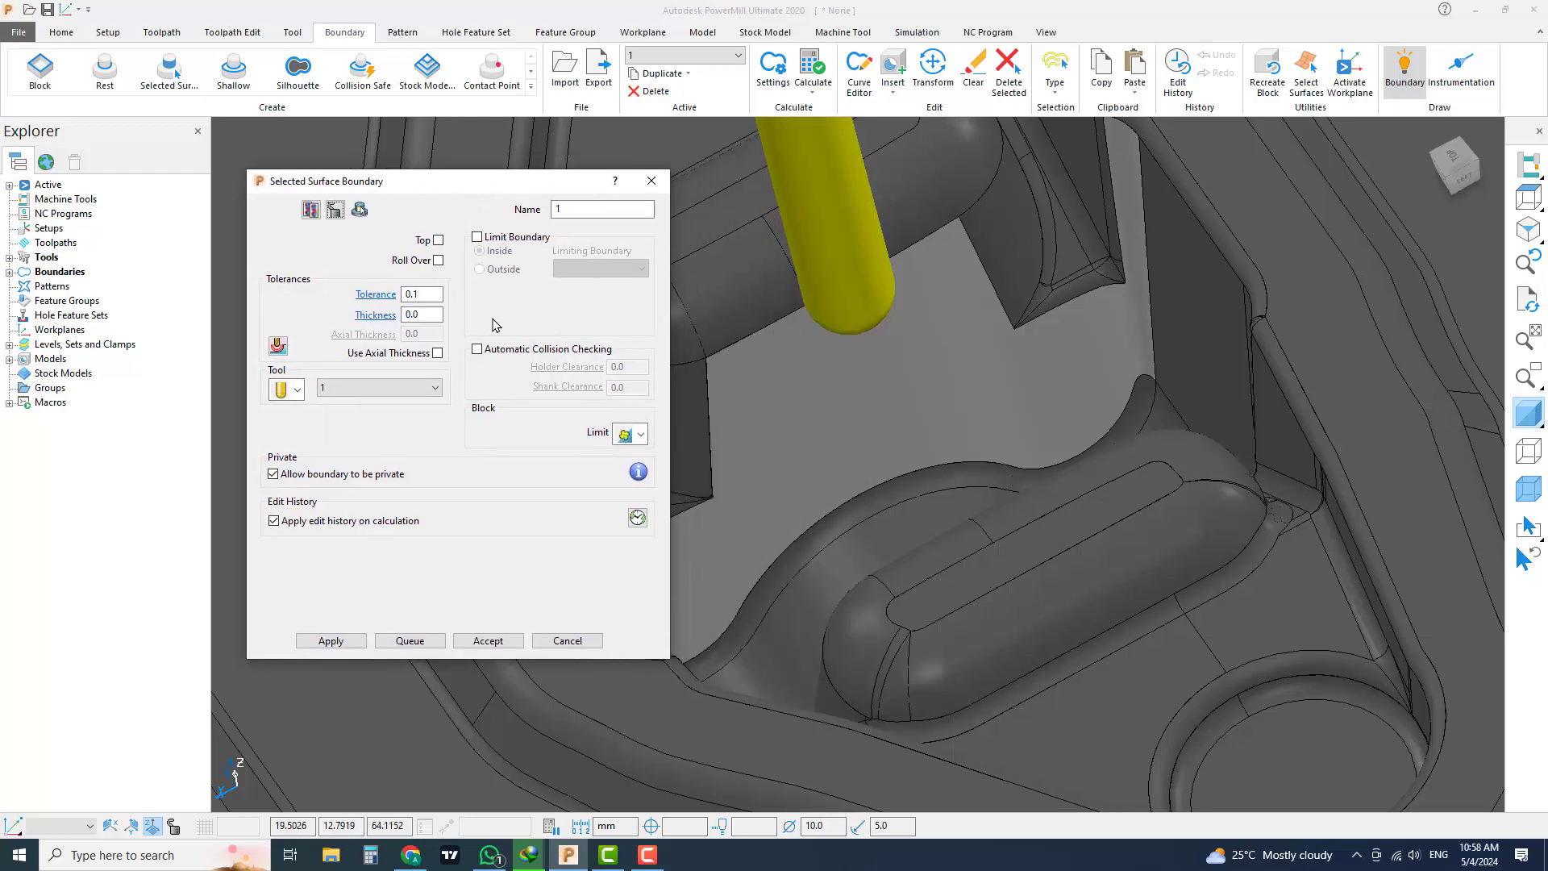
Step: Set the selected surface boundary's tolerance to 0.03
{"action": "double_click", "coordinate": [412, 294]}
{"action": "type", "text": "00"}
{"action": "key", "text": "Return"}
{"action": "key", "text": "Tab"}
{"action": "left_click", "coordinate": [430, 317]}
{"action": "double_click", "coordinate": [431, 317]}
Step: Check the tools available for the boundary, keeping tool 1 assigned
{"action": "left_click", "coordinate": [404, 390]}
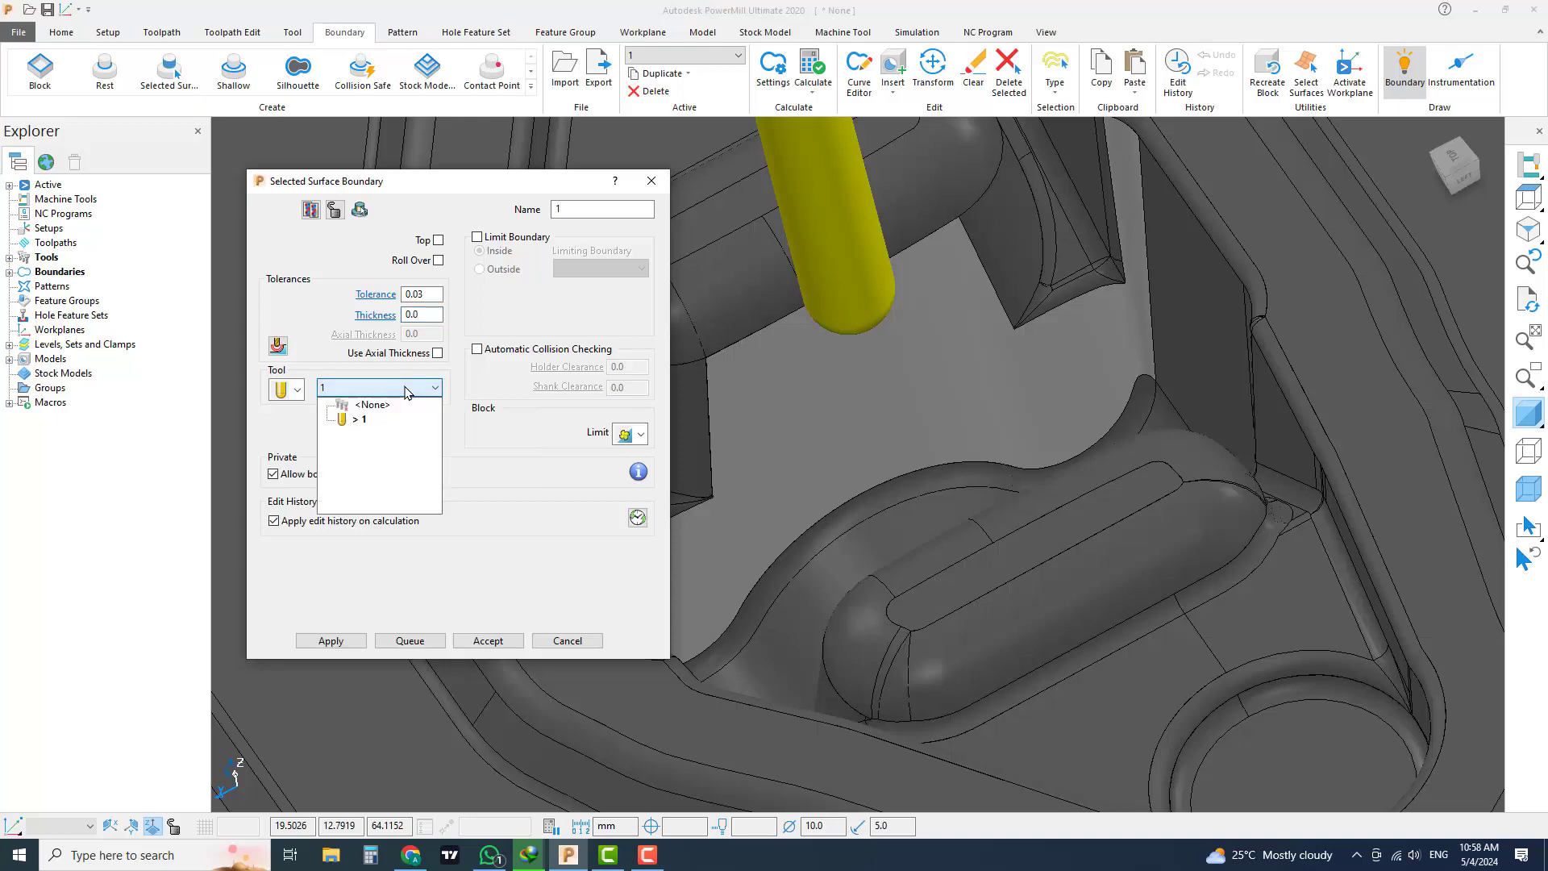
{"action": "left_click", "coordinate": [379, 407]}
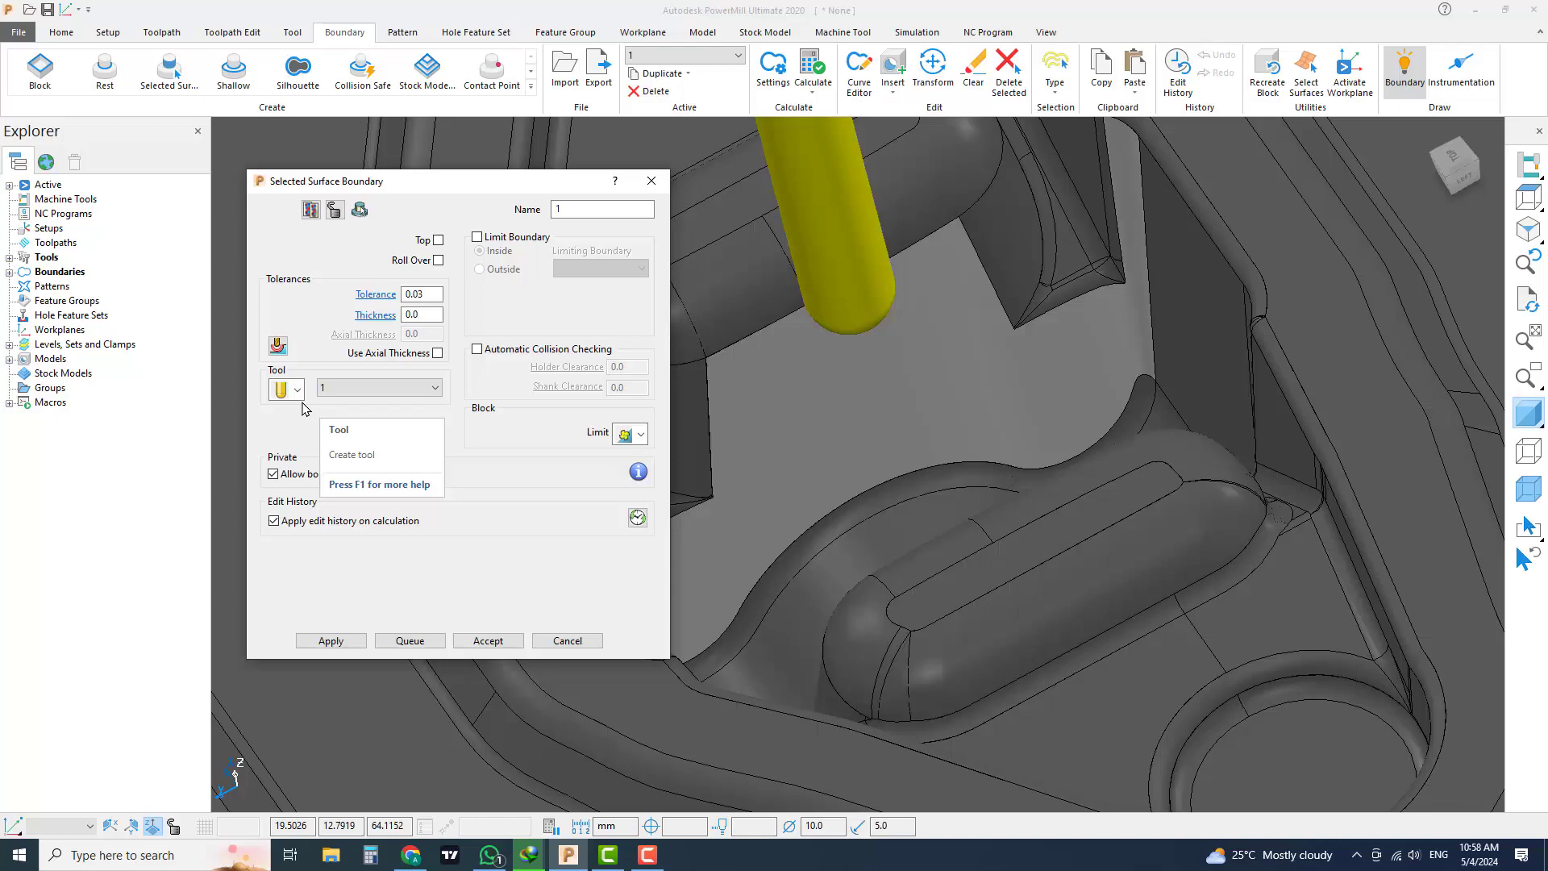
{"action": "left_click", "coordinate": [353, 392]}
{"action": "left_click", "coordinate": [354, 391]}
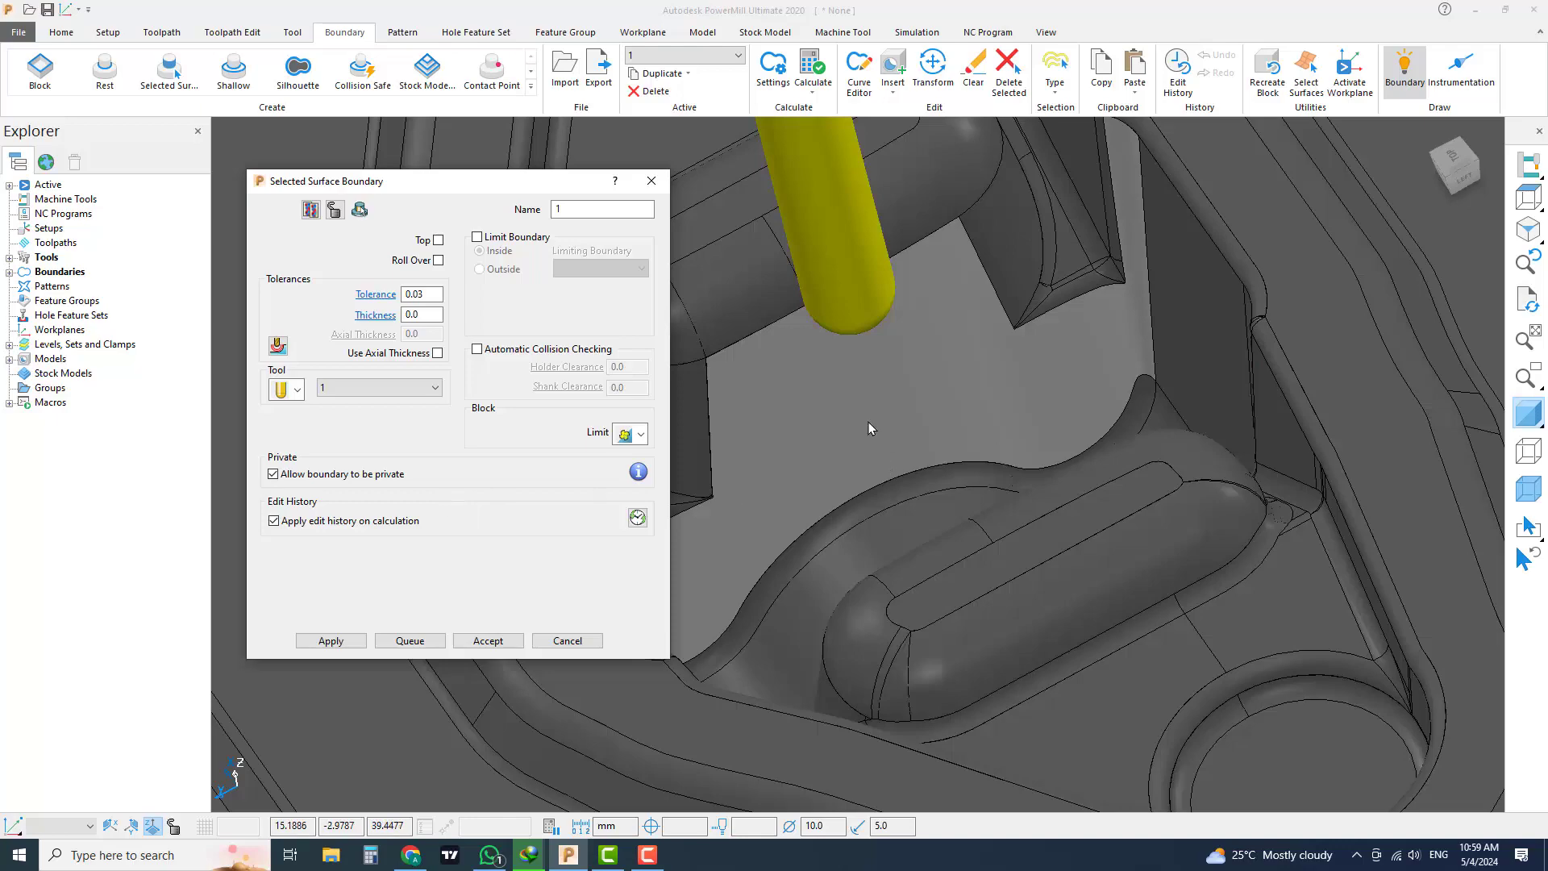
Step: Calculate the selected surface boundary and examine its outline around the deep pocket's central face
{"action": "scroll", "coordinate": [890, 415], "scroll_direction": "down", "scroll_amount": 5}
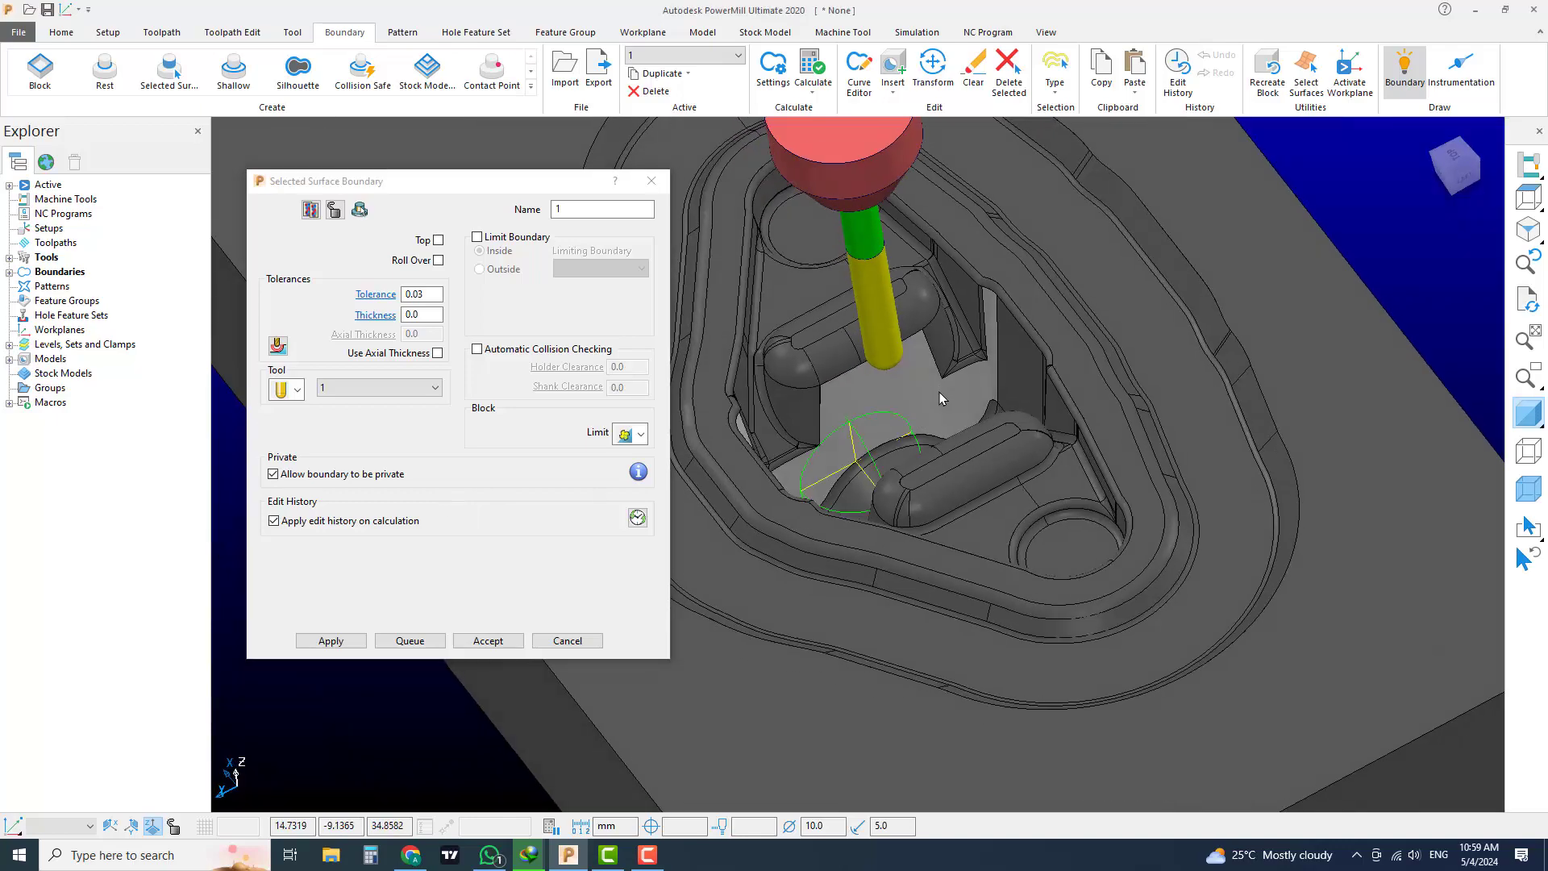
{"action": "scroll", "coordinate": [893, 396], "scroll_direction": "up", "scroll_amount": 5}
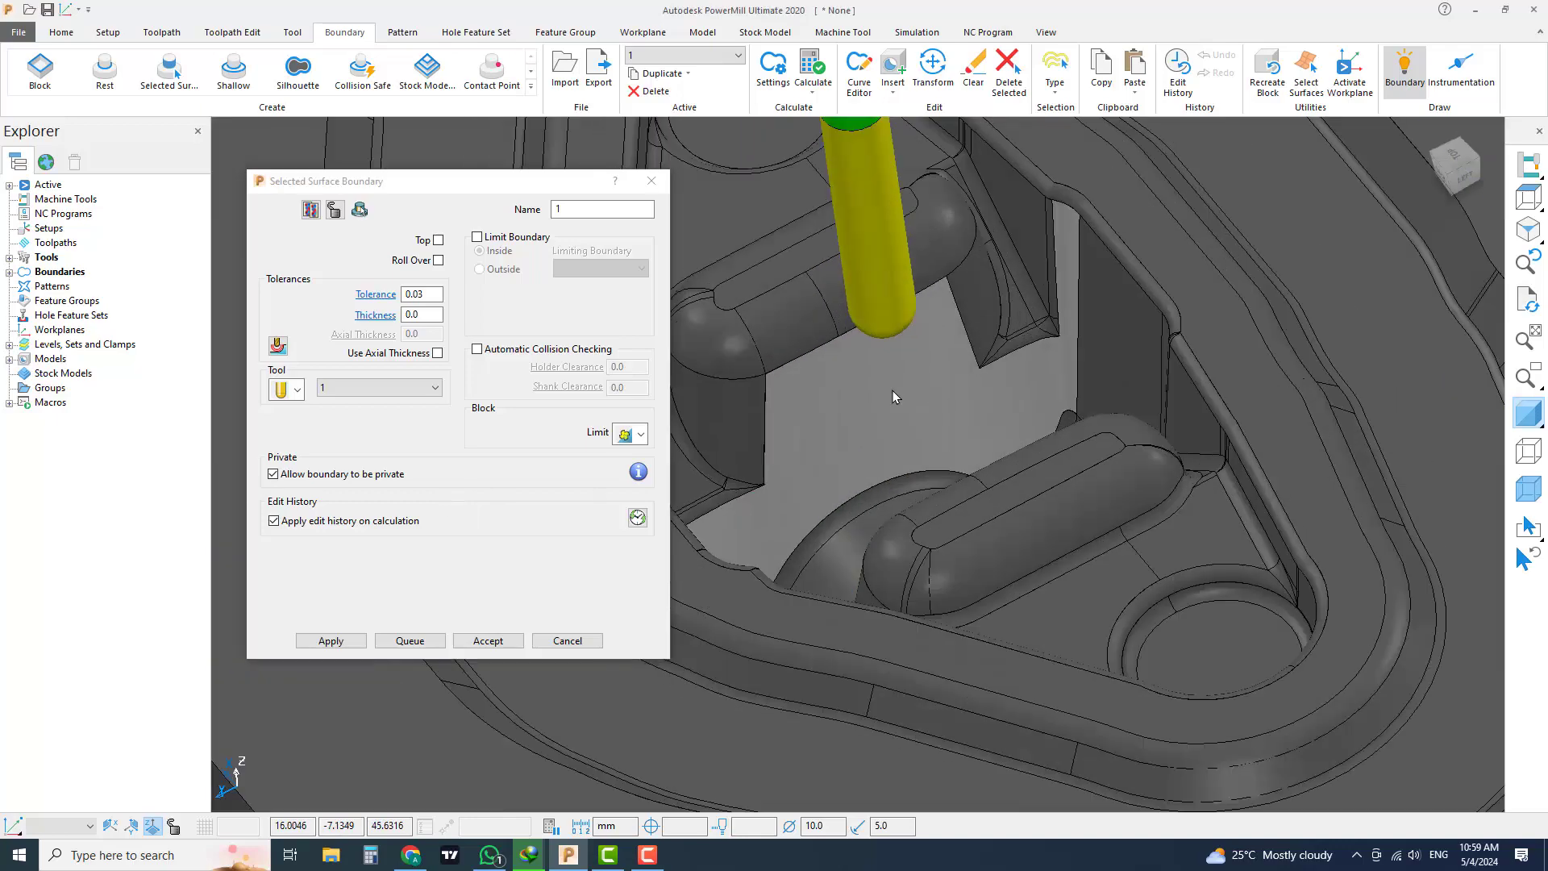
{"action": "left_click", "coordinate": [325, 640]}
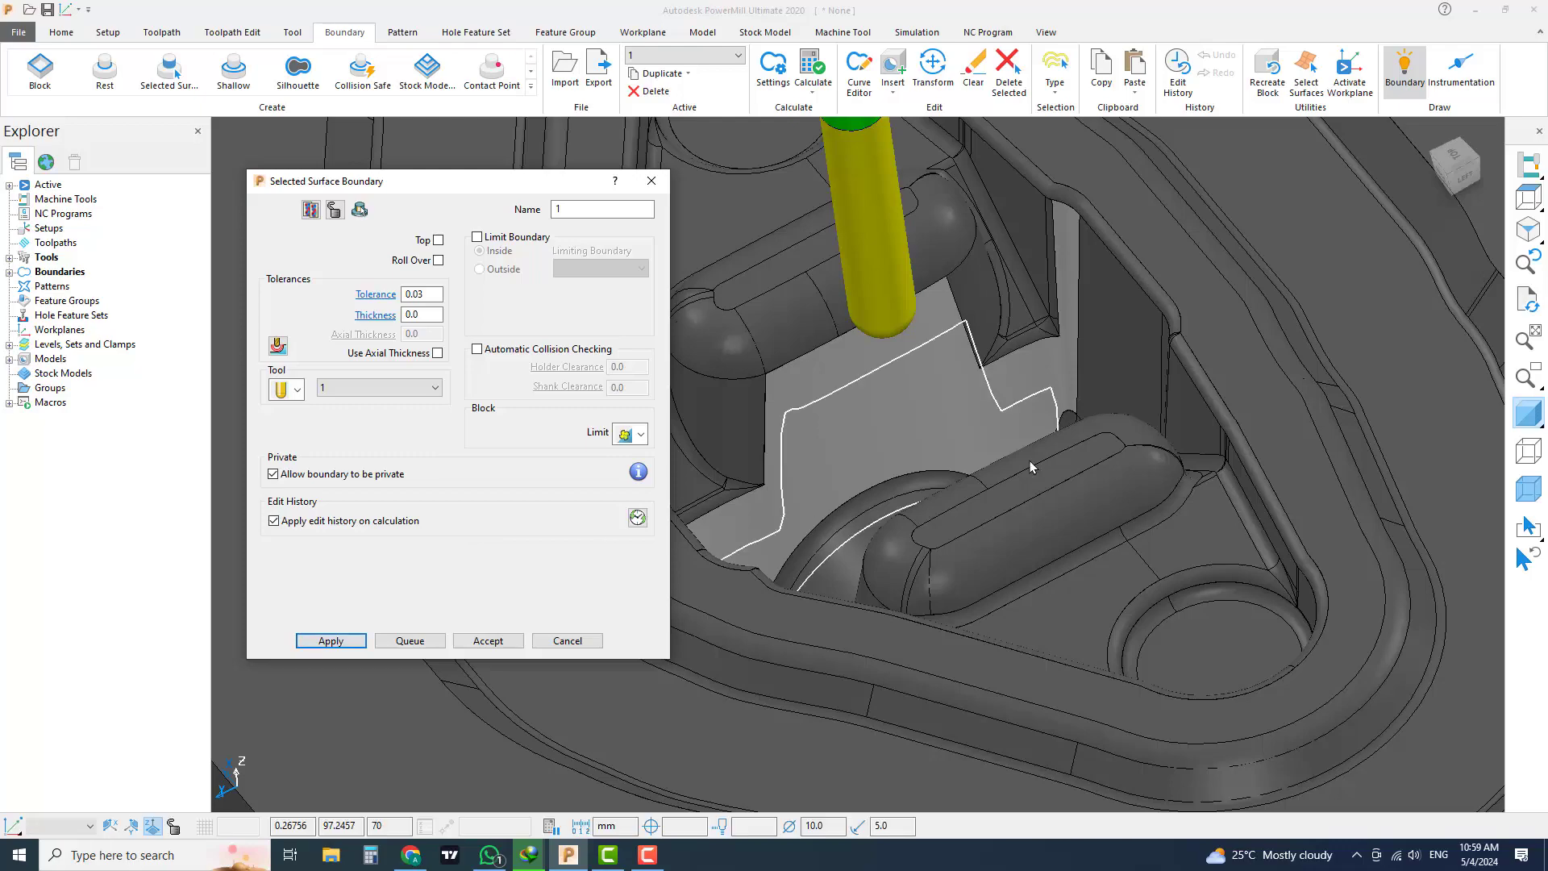
{"action": "middle_click_drag", "start_coordinate": [1028, 461], "coordinate": [882, 464]}
{"action": "scroll", "coordinate": [993, 438], "scroll_direction": "up", "scroll_amount": 4}
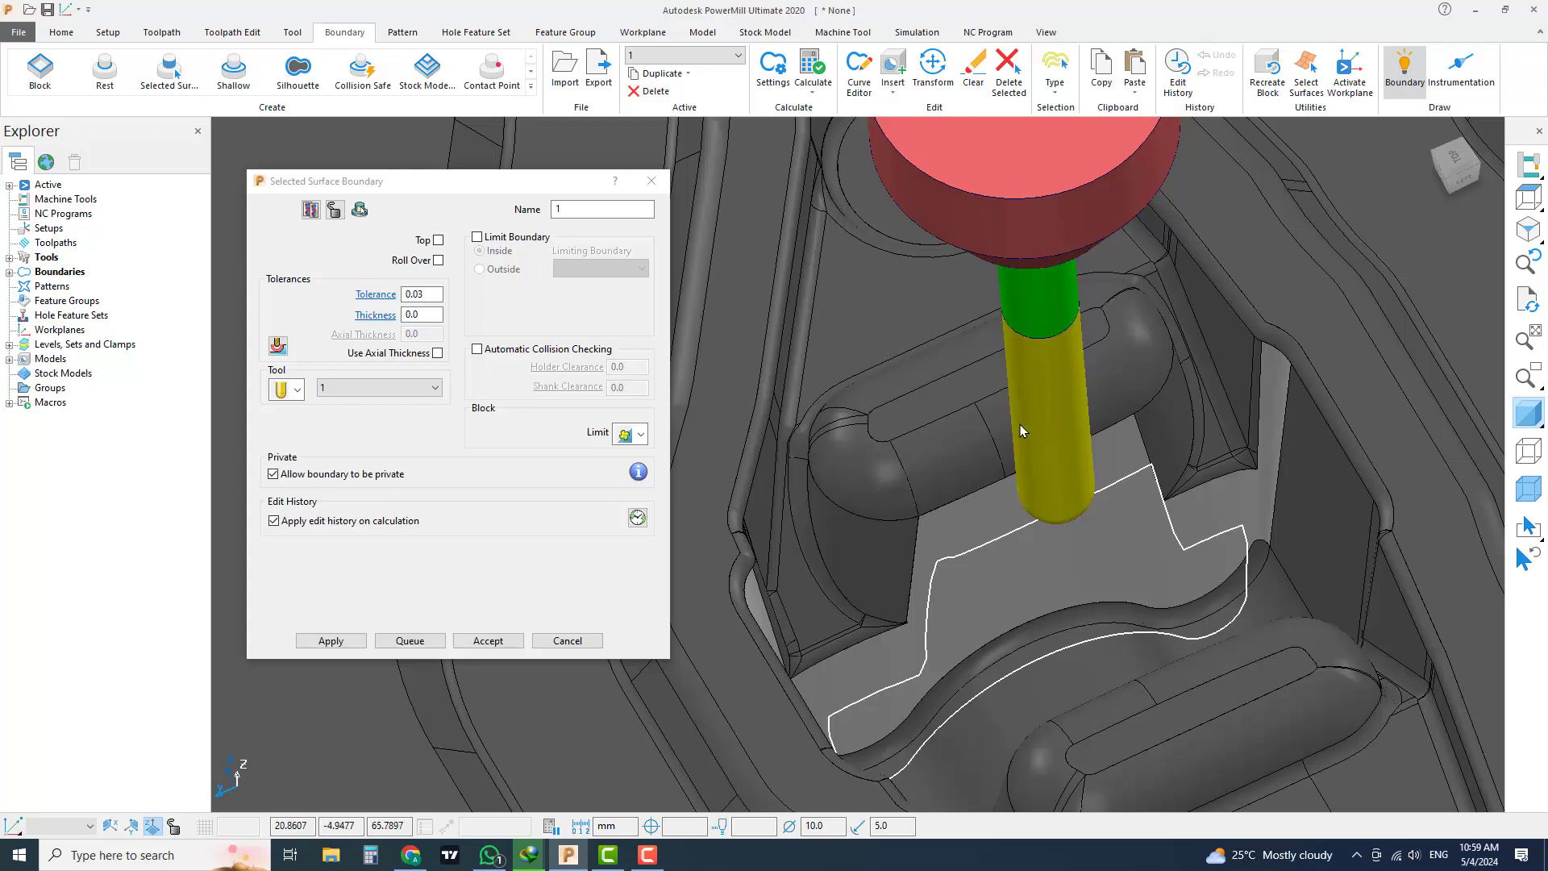
{"action": "middle_click_drag", "start_coordinate": [1016, 452], "coordinate": [1016, 621]}
{"action": "middle_click_drag", "start_coordinate": [1095, 589], "coordinate": [1005, 534]}
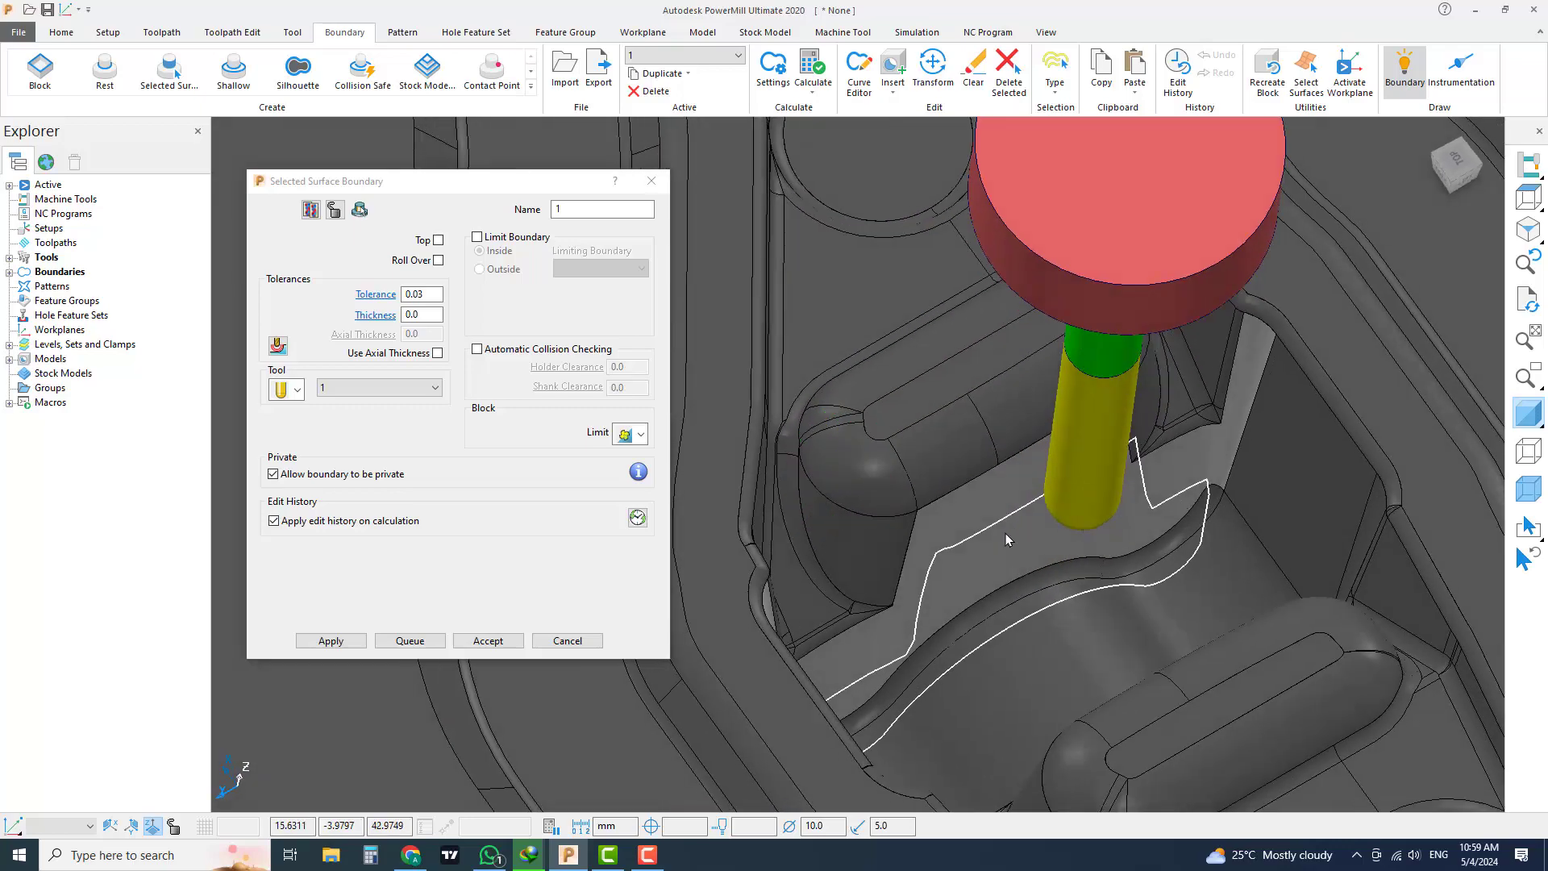
{"action": "middle_click_drag", "start_coordinate": [942, 607], "coordinate": [853, 678]}
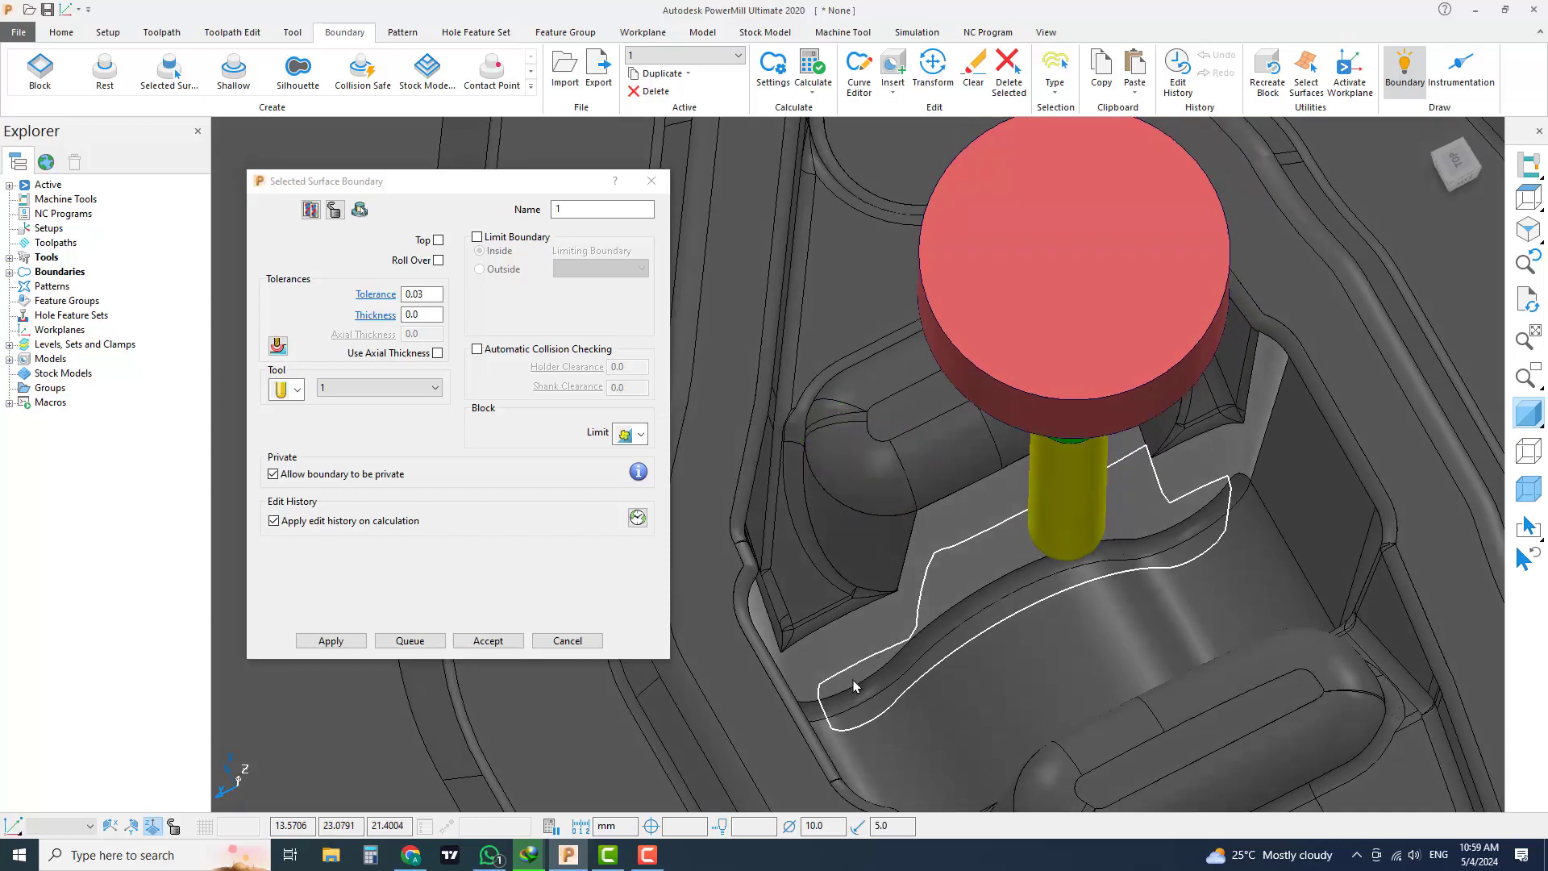
Step: Enable Roll Over for the selected surface boundary and recalculate it
{"action": "left_click", "coordinate": [439, 261]}
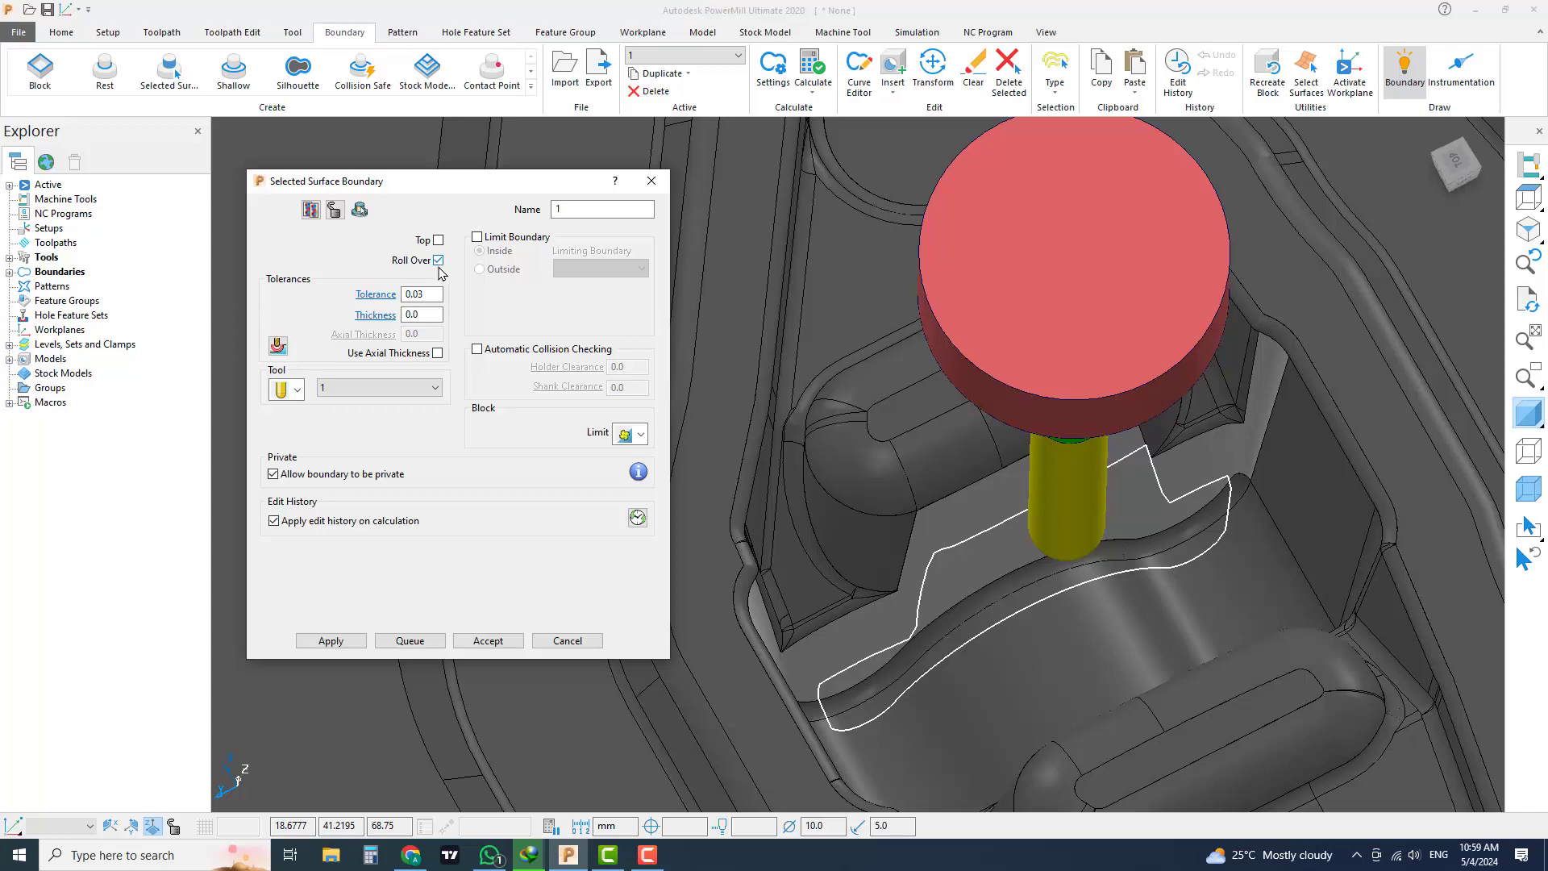
{"action": "left_click", "coordinate": [332, 641]}
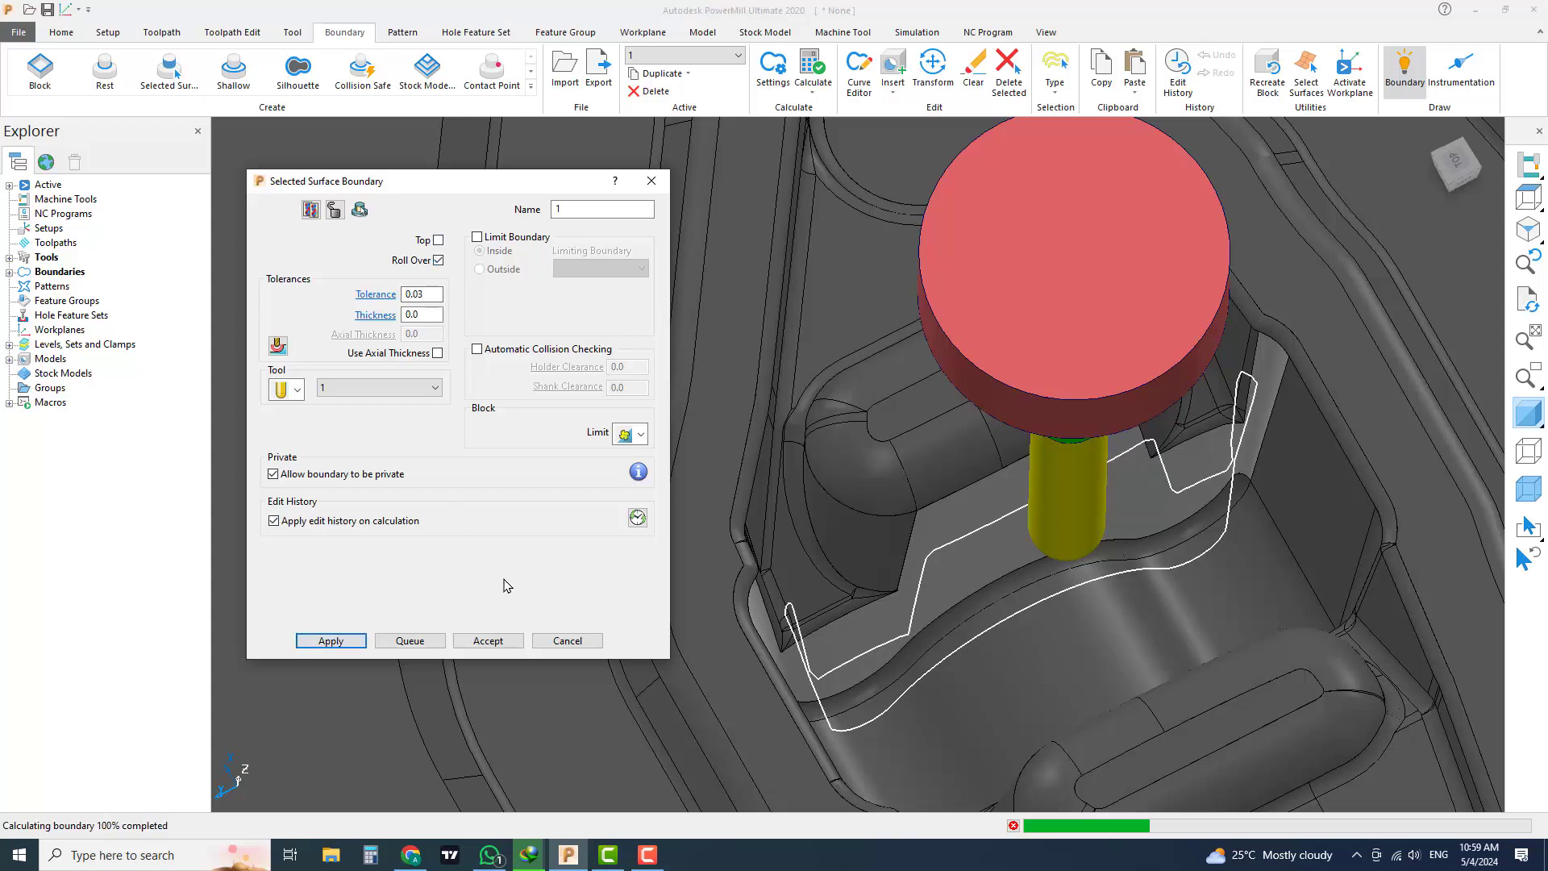
{"action": "middle_click_drag", "start_coordinate": [999, 587], "coordinate": [887, 556]}
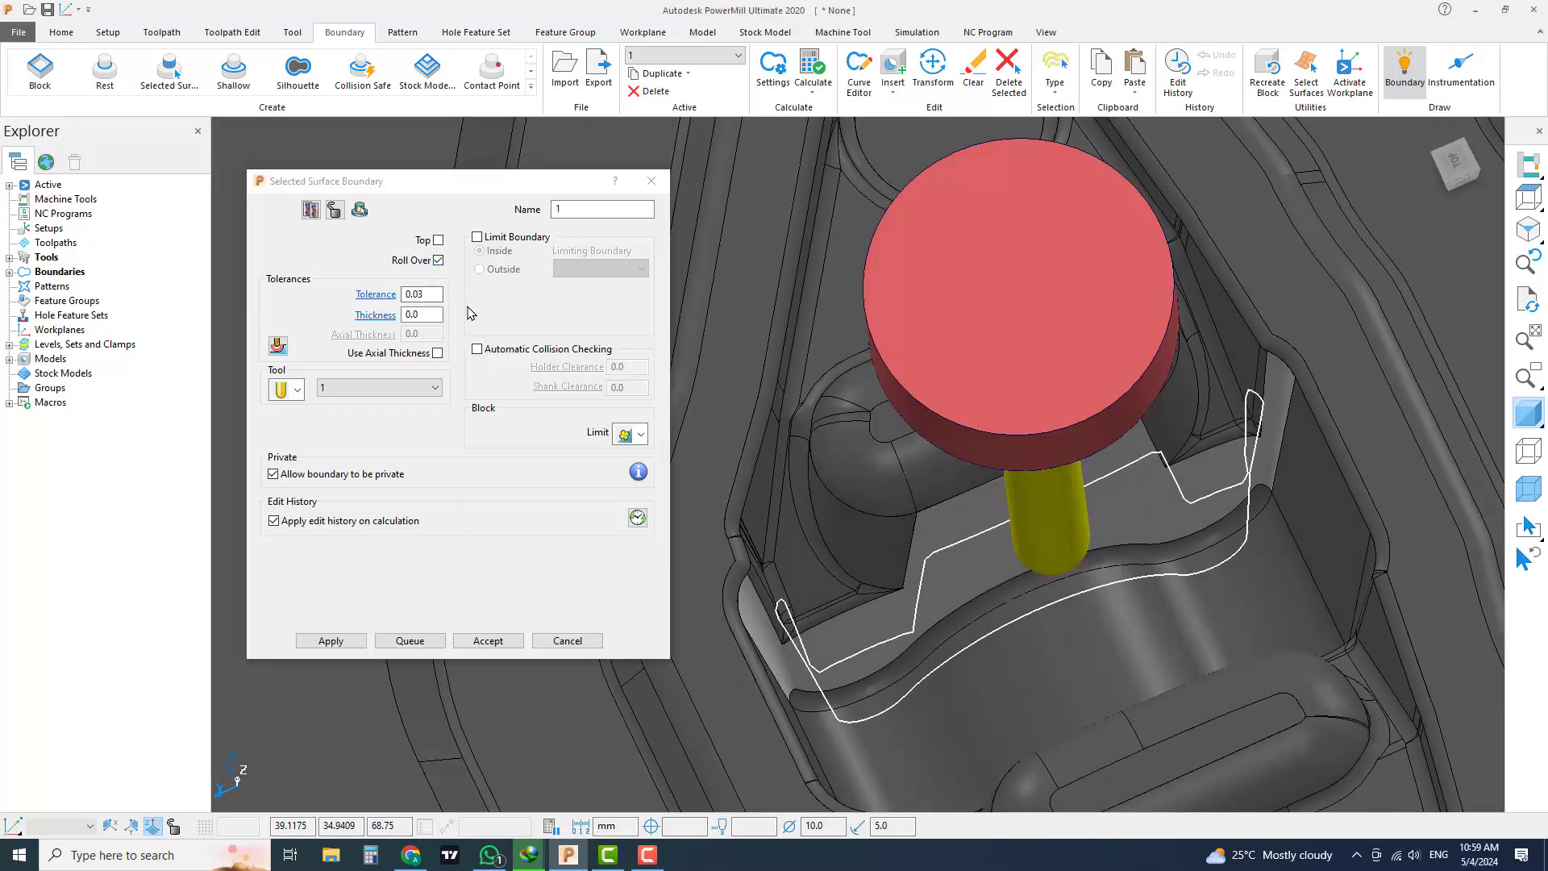
Step: Try recalculating the boundary with the Top option enabled, and restore it with Top disabled
{"action": "left_click", "coordinate": [438, 241]}
{"action": "left_click", "coordinate": [342, 642]}
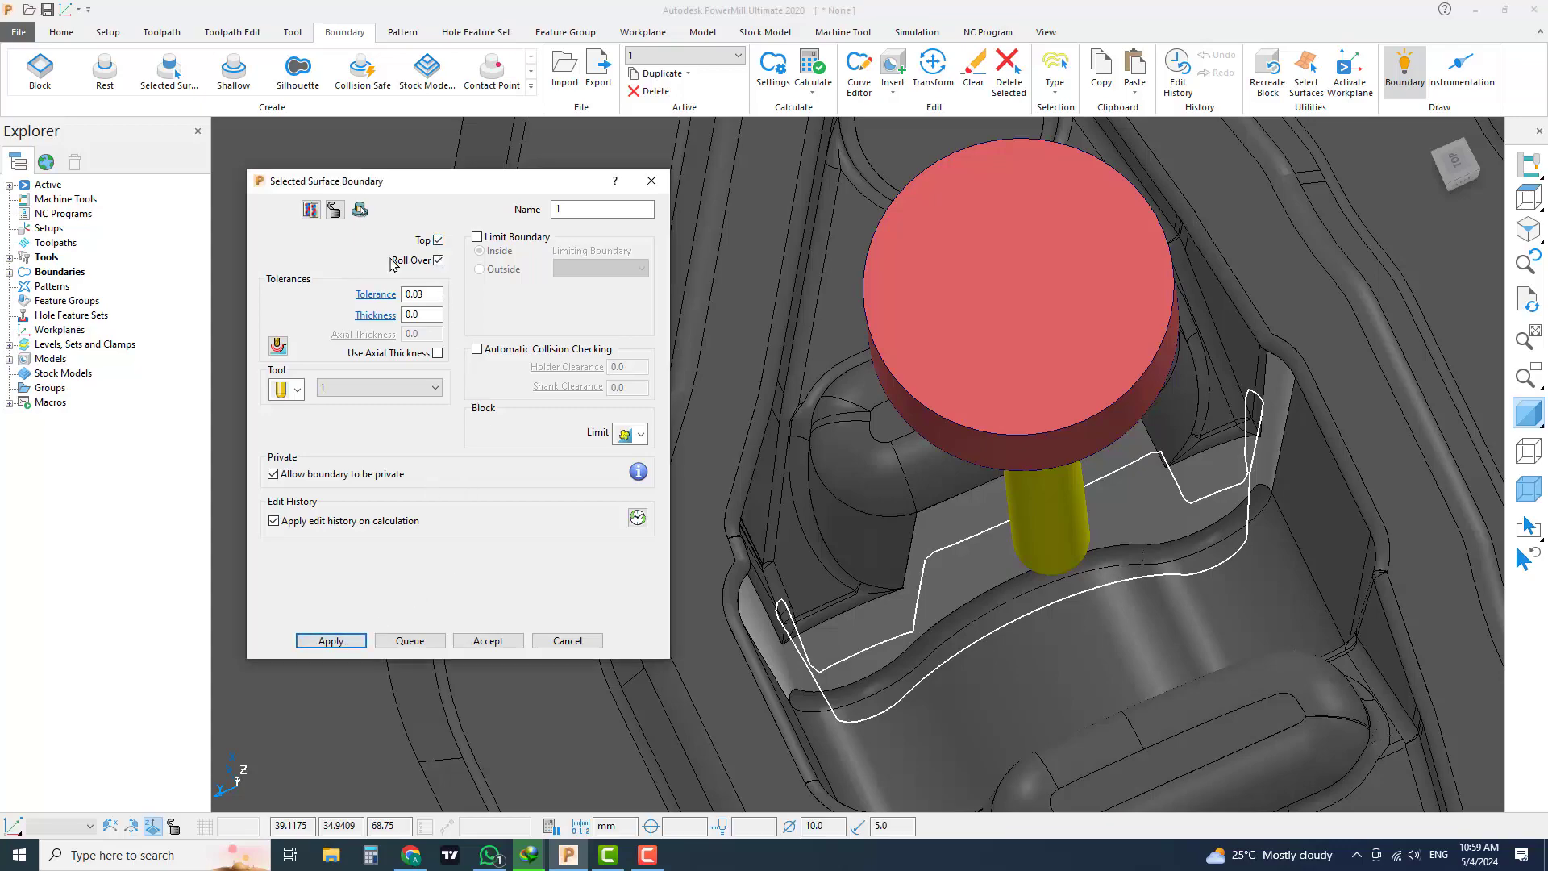
{"action": "left_click", "coordinate": [438, 241]}
{"action": "left_click", "coordinate": [343, 641]}
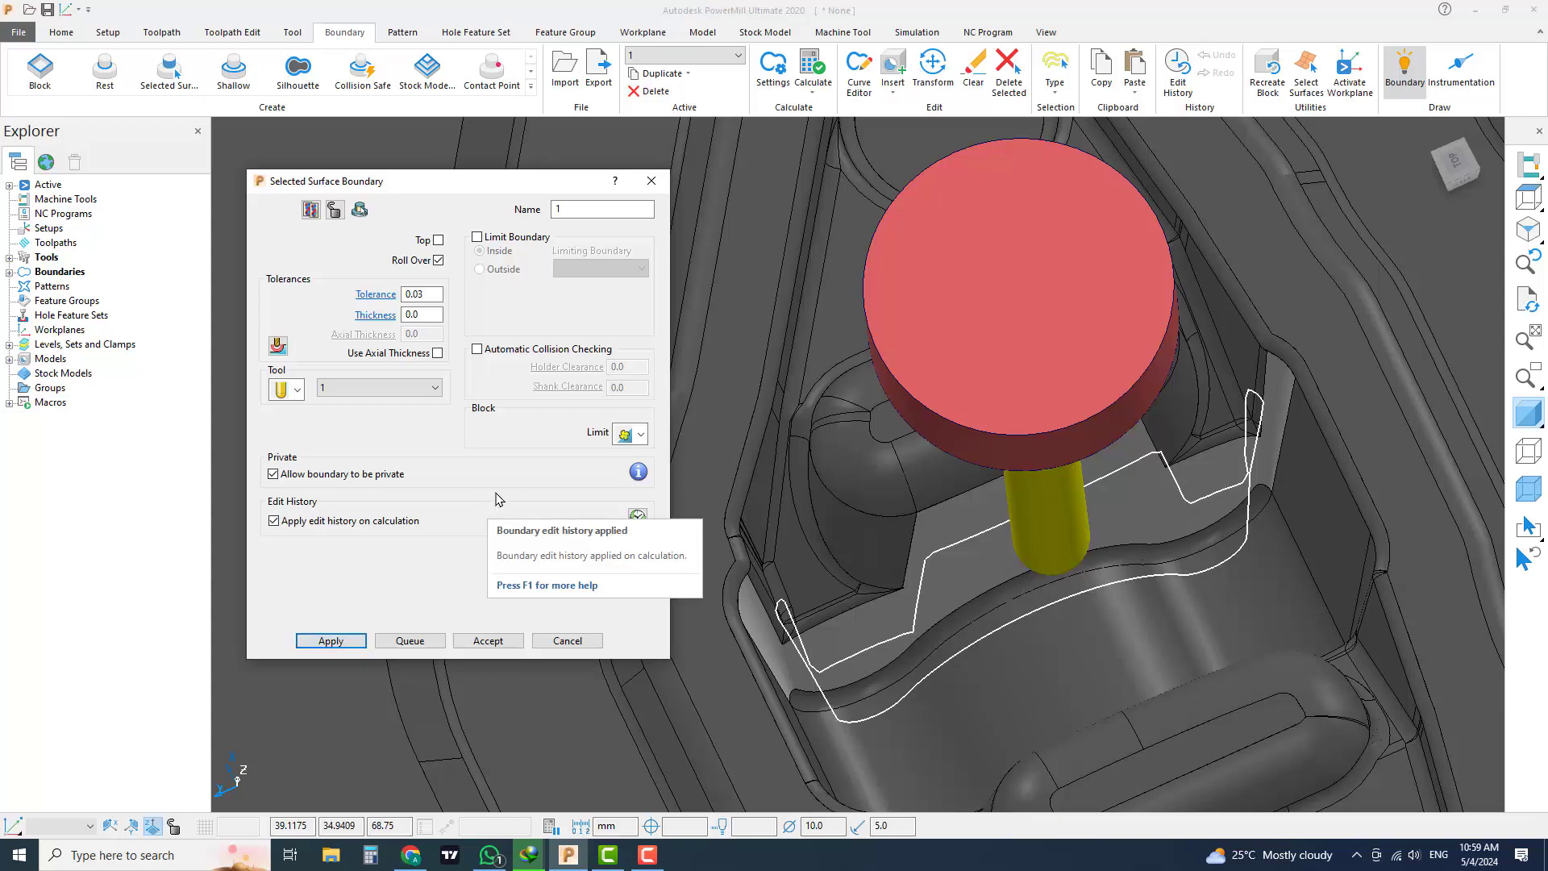
Step: Examine the boundary where it rolls over the face's narrow side strip, recalculate it with Roll Over enabled, and accept it
{"action": "middle_click_drag", "start_coordinate": [1187, 476], "coordinate": [1191, 387]}
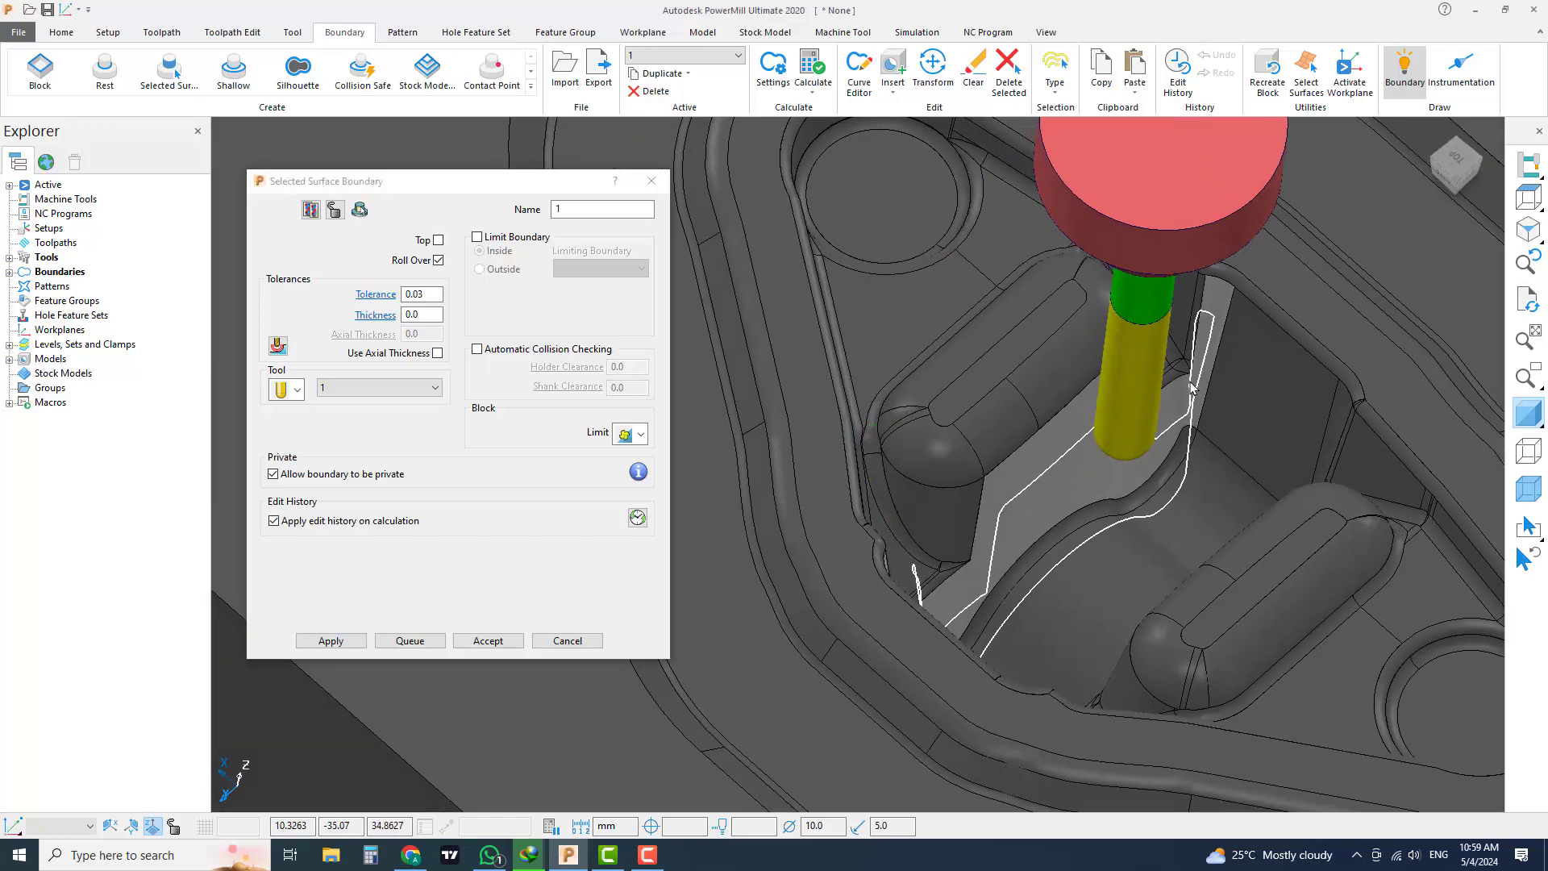
{"action": "scroll", "coordinate": [1192, 388], "scroll_direction": "up", "scroll_amount": 3}
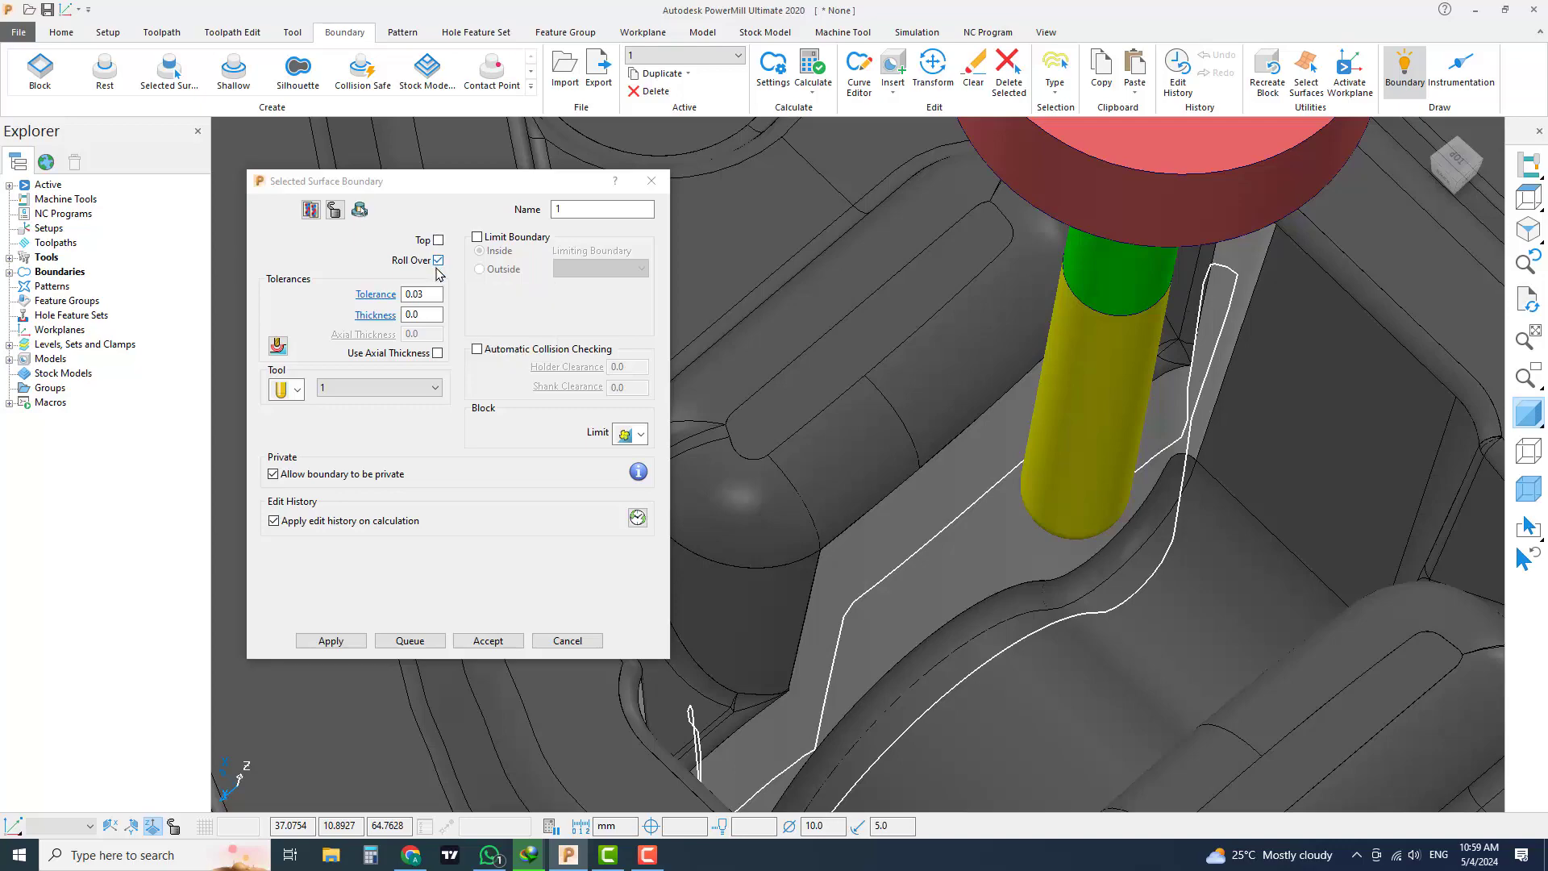
{"action": "left_click", "coordinate": [346, 645]}
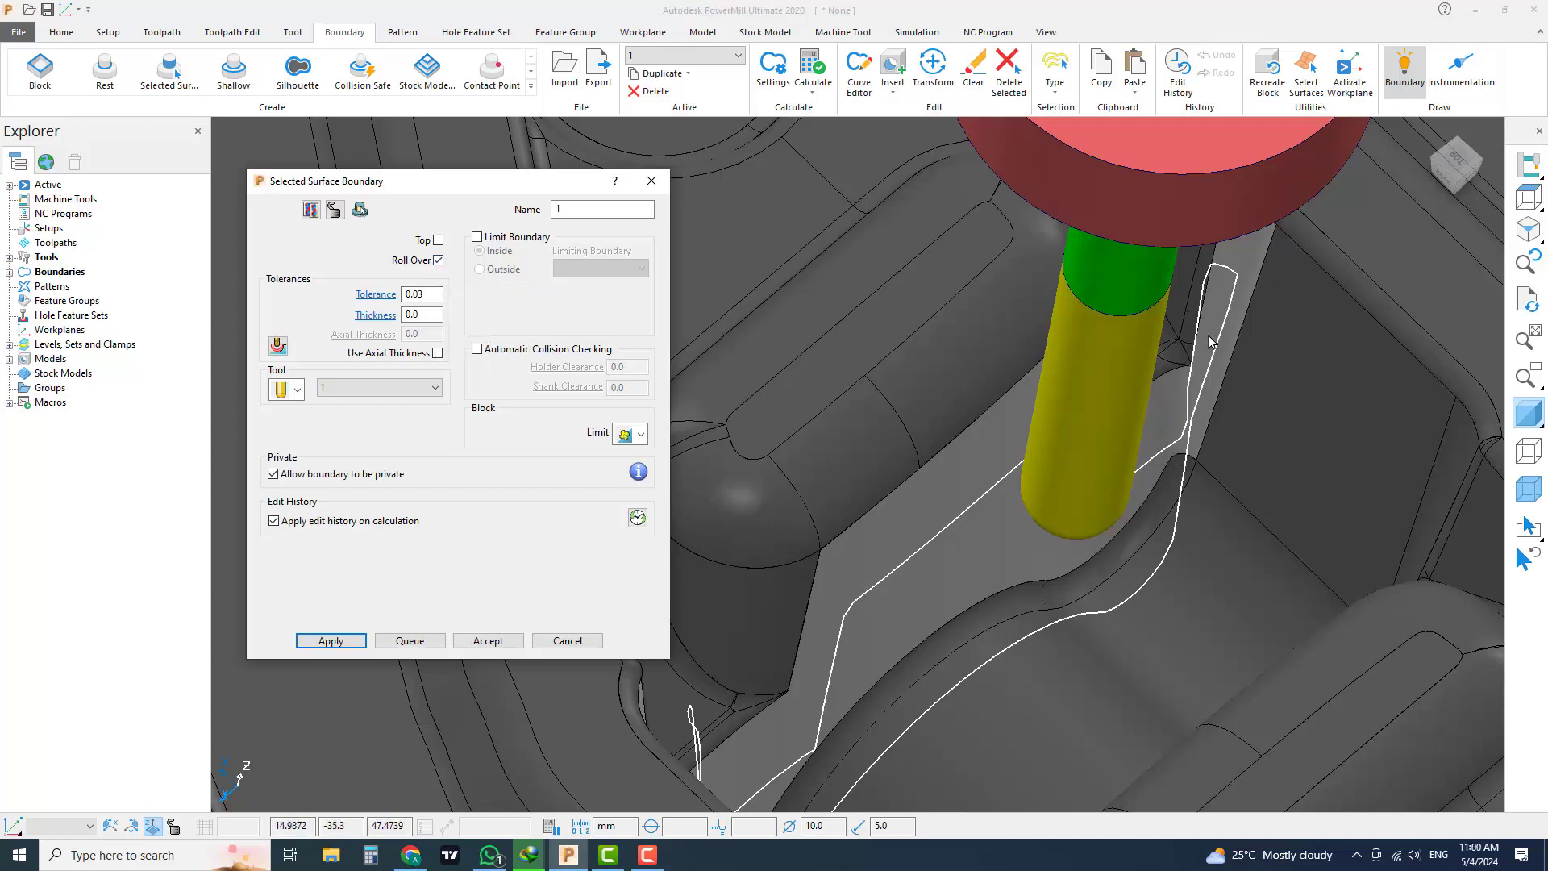
{"action": "mouse_move", "coordinate": [1209, 340]}
{"action": "middle_mouse_down"}
{"action": "mouse_move", "coordinate": [1096, 520]}
{"action": "mouse_move", "coordinate": [906, 578]}
{"action": "mouse_move", "coordinate": [1005, 543]}
{"action": "mouse_move", "coordinate": [1076, 492]}
{"action": "middle_mouse_up"}
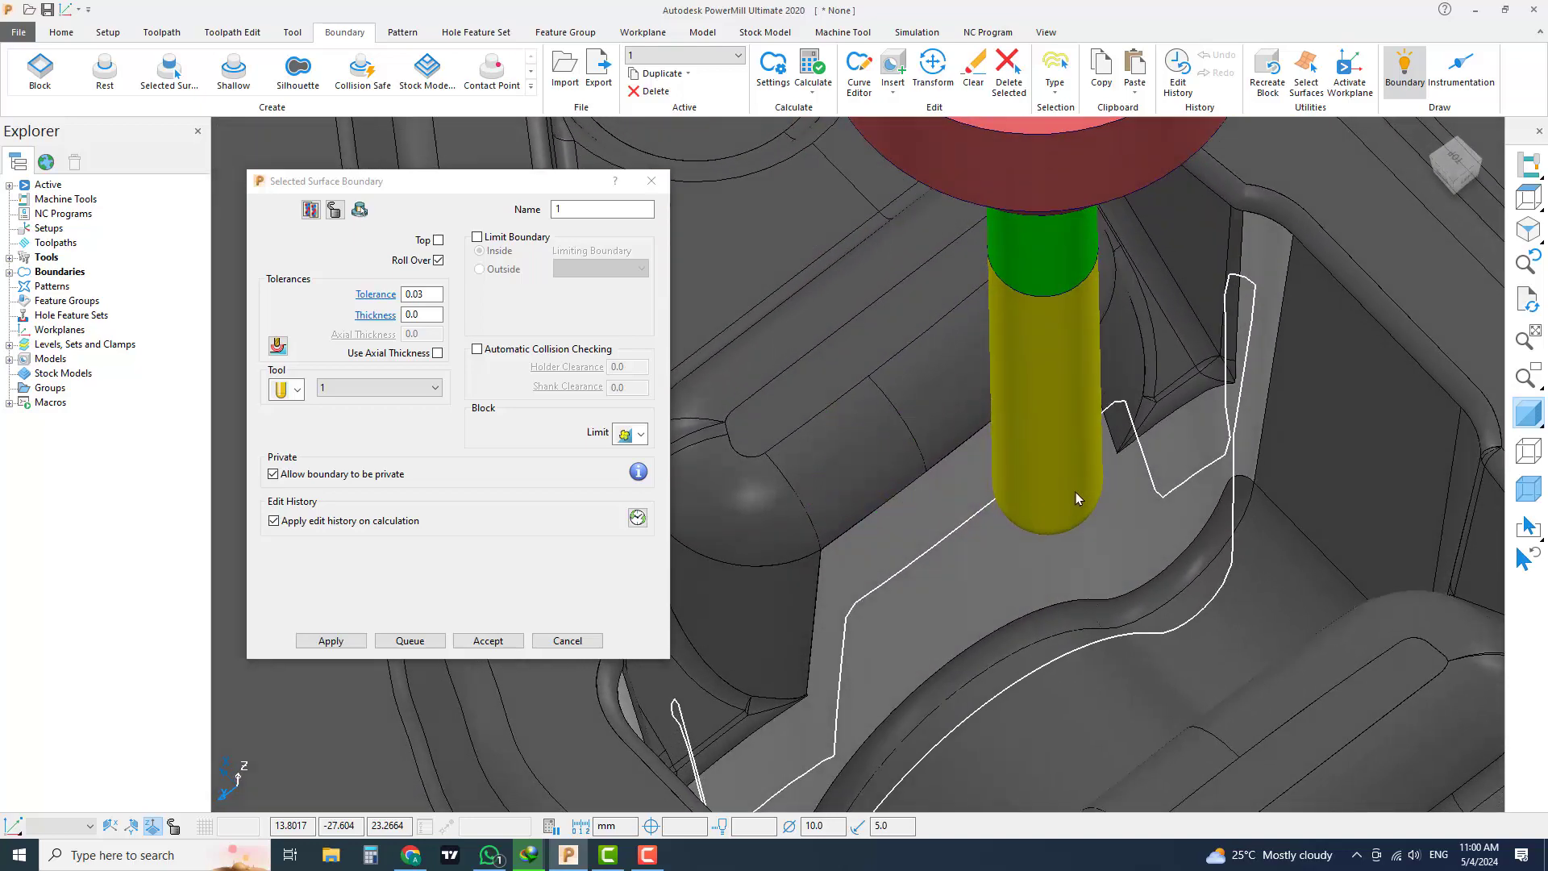
{"action": "left_click", "coordinate": [488, 641]}
{"action": "scroll", "coordinate": [903, 498], "scroll_direction": "down", "scroll_amount": 5}
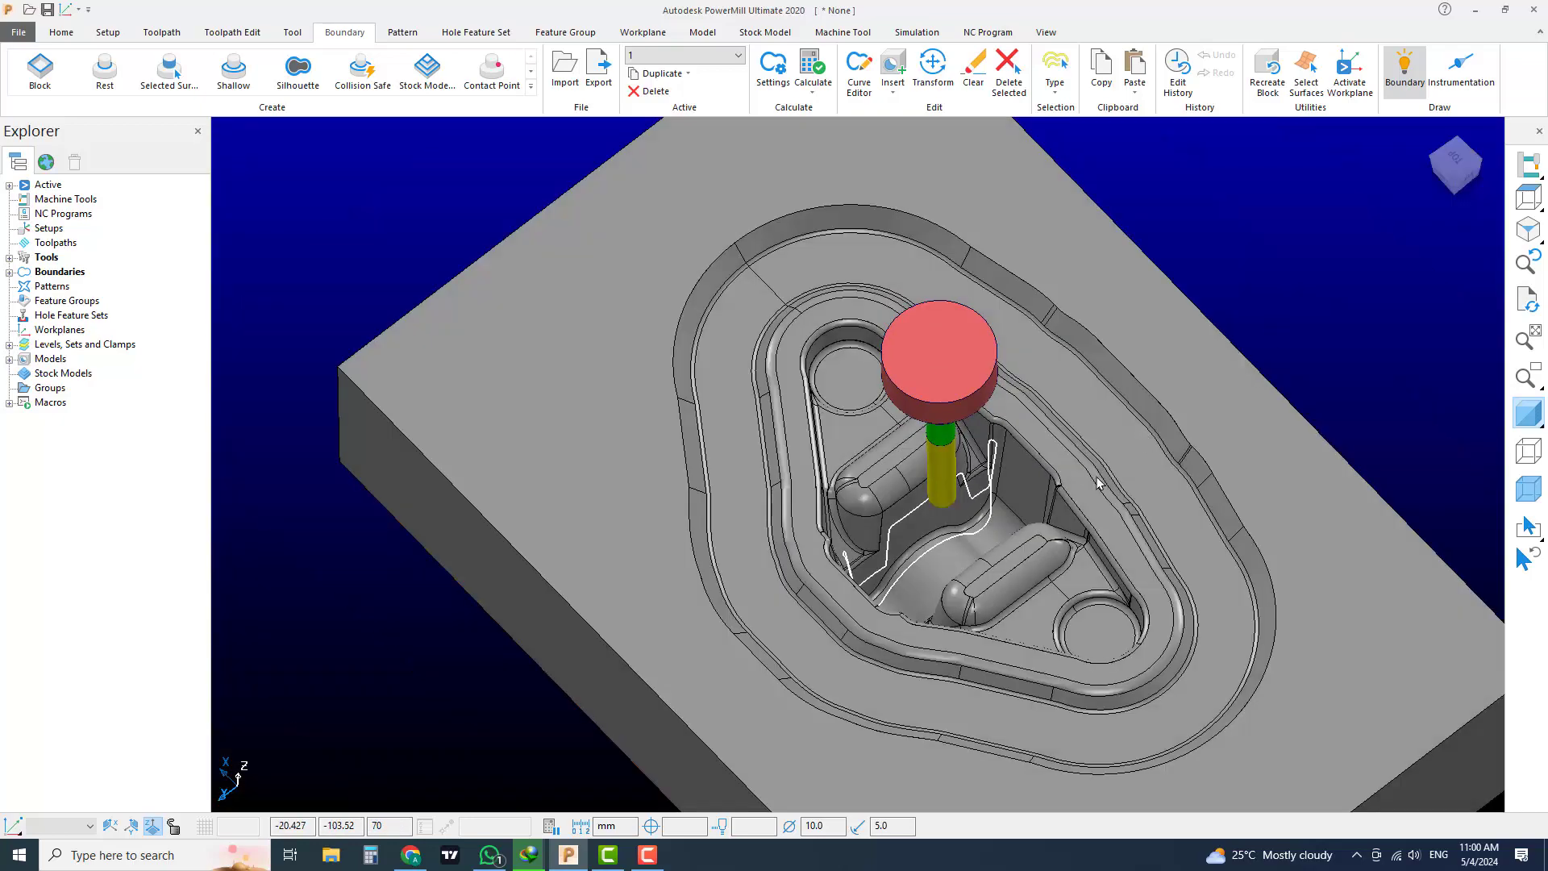
{"action": "scroll", "coordinate": [977, 493], "scroll_direction": "up", "scroll_amount": 3}
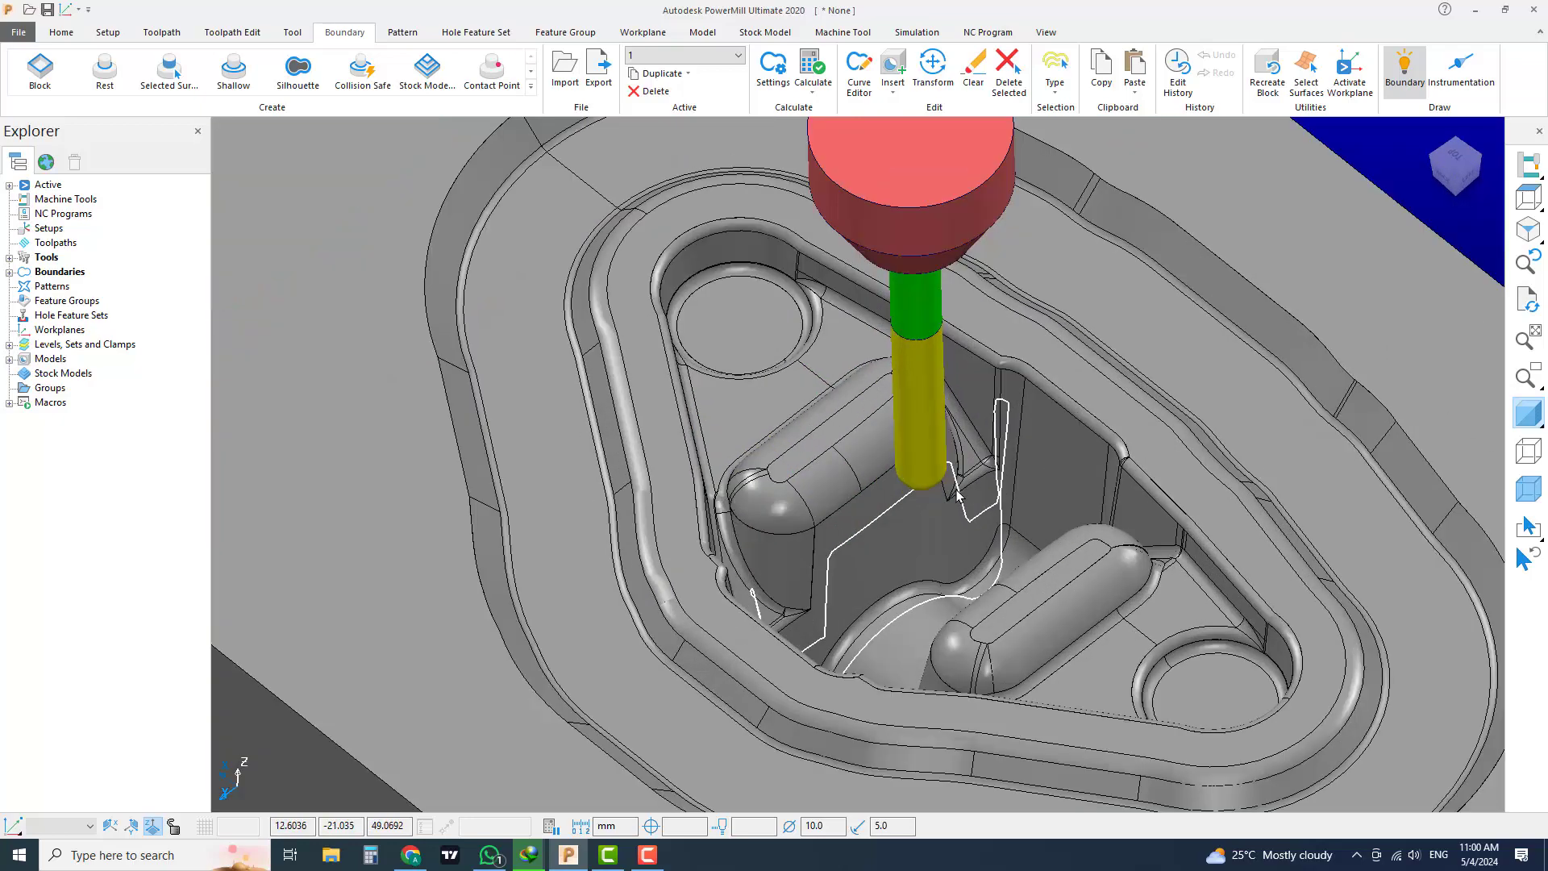
{"action": "middle_click_drag", "start_coordinate": [978, 494], "coordinate": [972, 488]}
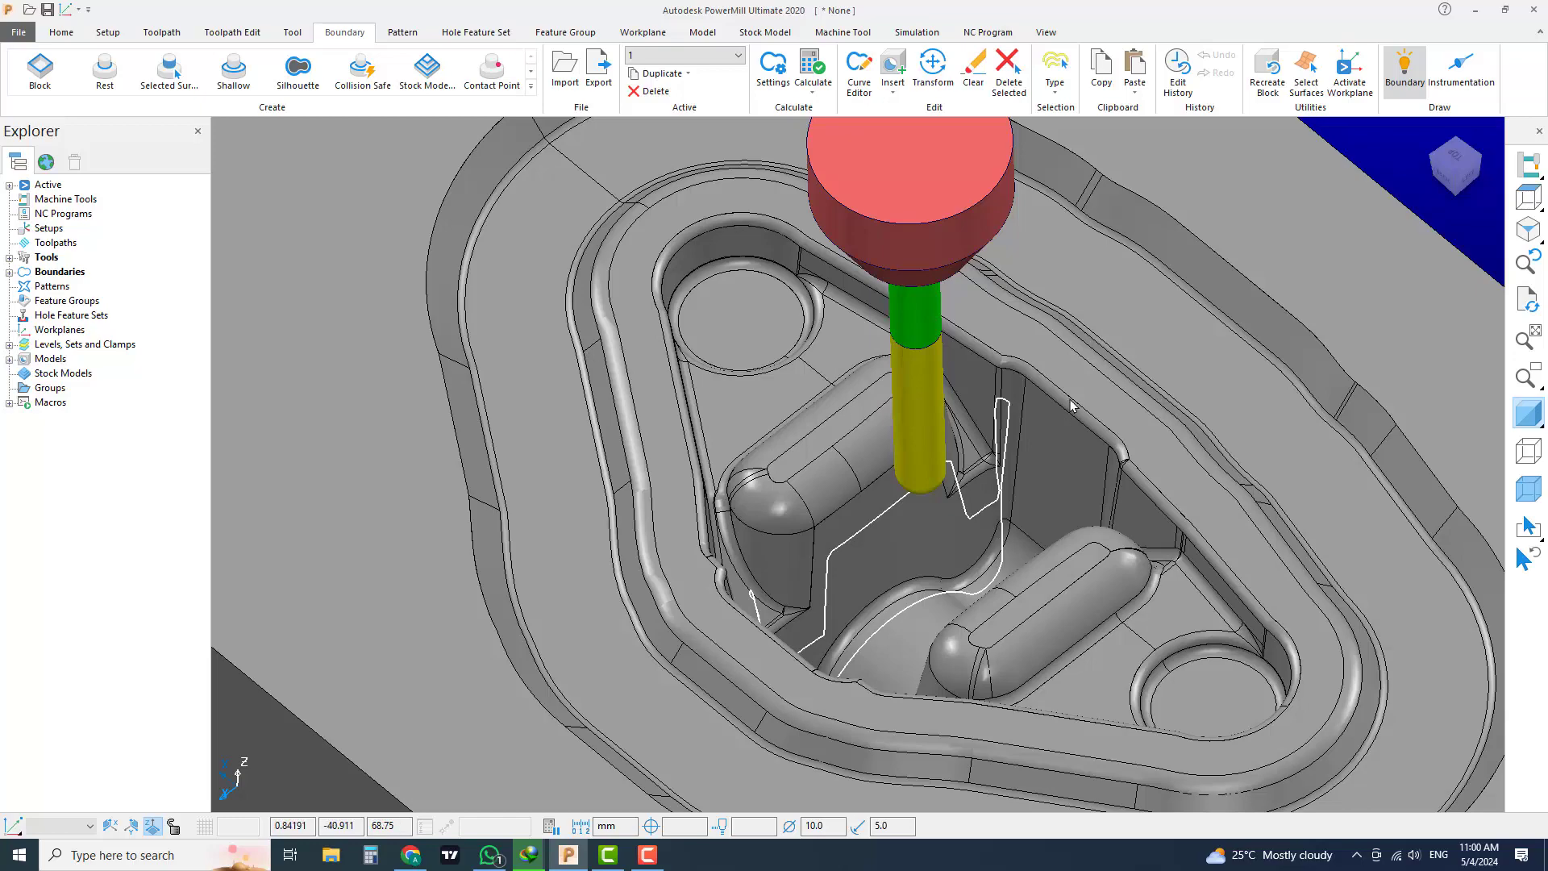
Step: Start a new toolpath with the Constant Z Finishing strategy from the Finishing category
{"action": "left_click", "coordinate": [61, 32]}
{"action": "left_click", "coordinate": [409, 68]}
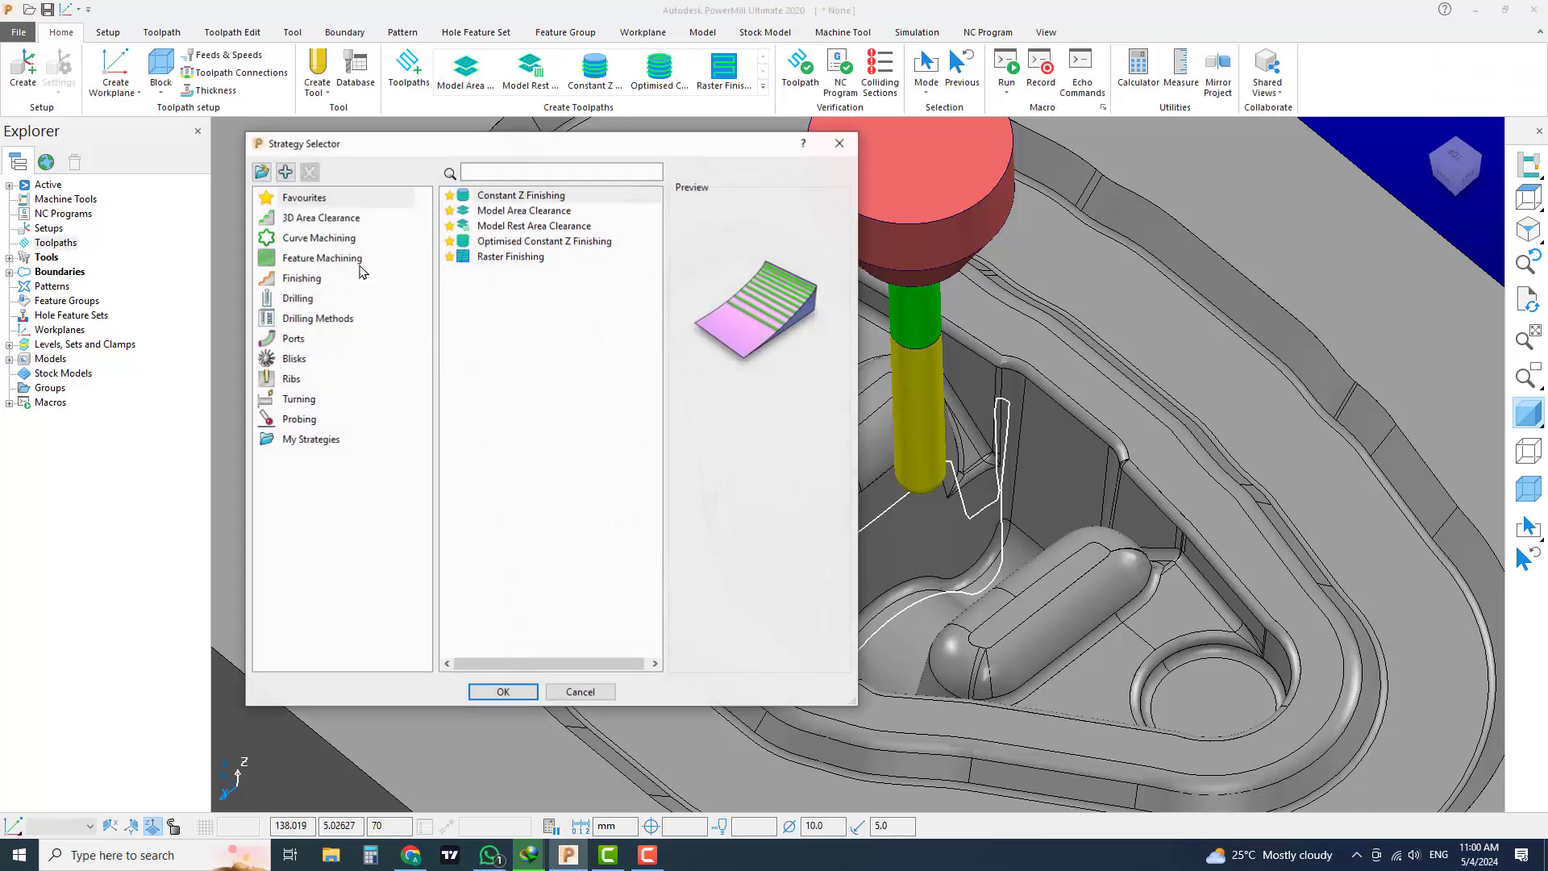
{"action": "left_click", "coordinate": [324, 237]}
{"action": "left_click", "coordinate": [322, 219]}
{"action": "left_click", "coordinate": [315, 276]}
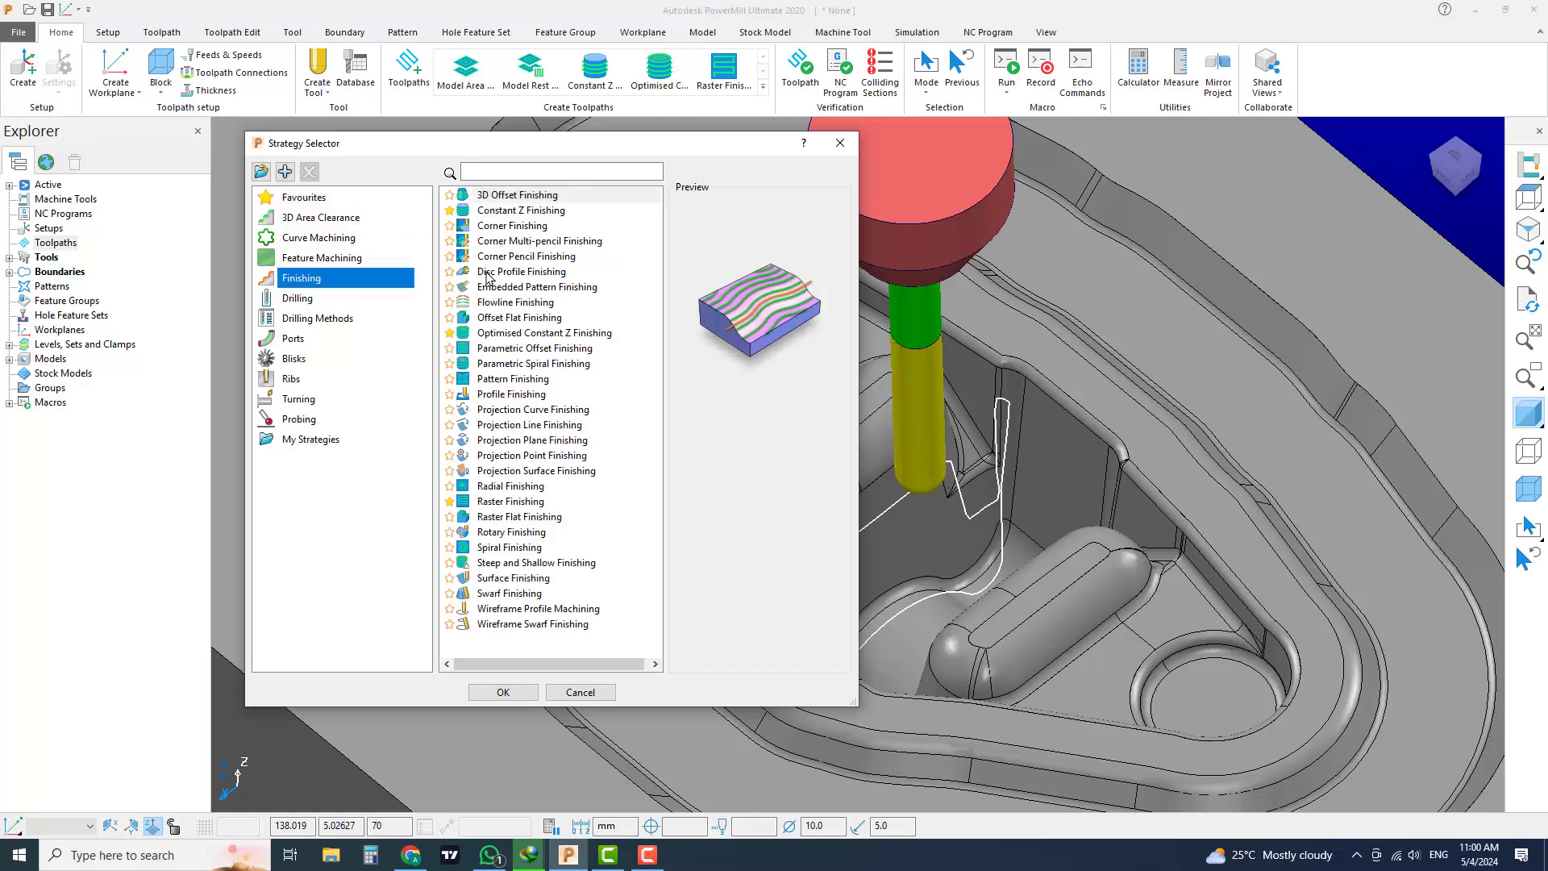
{"action": "left_click", "coordinate": [516, 210]}
{"action": "left_click", "coordinate": [505, 692]}
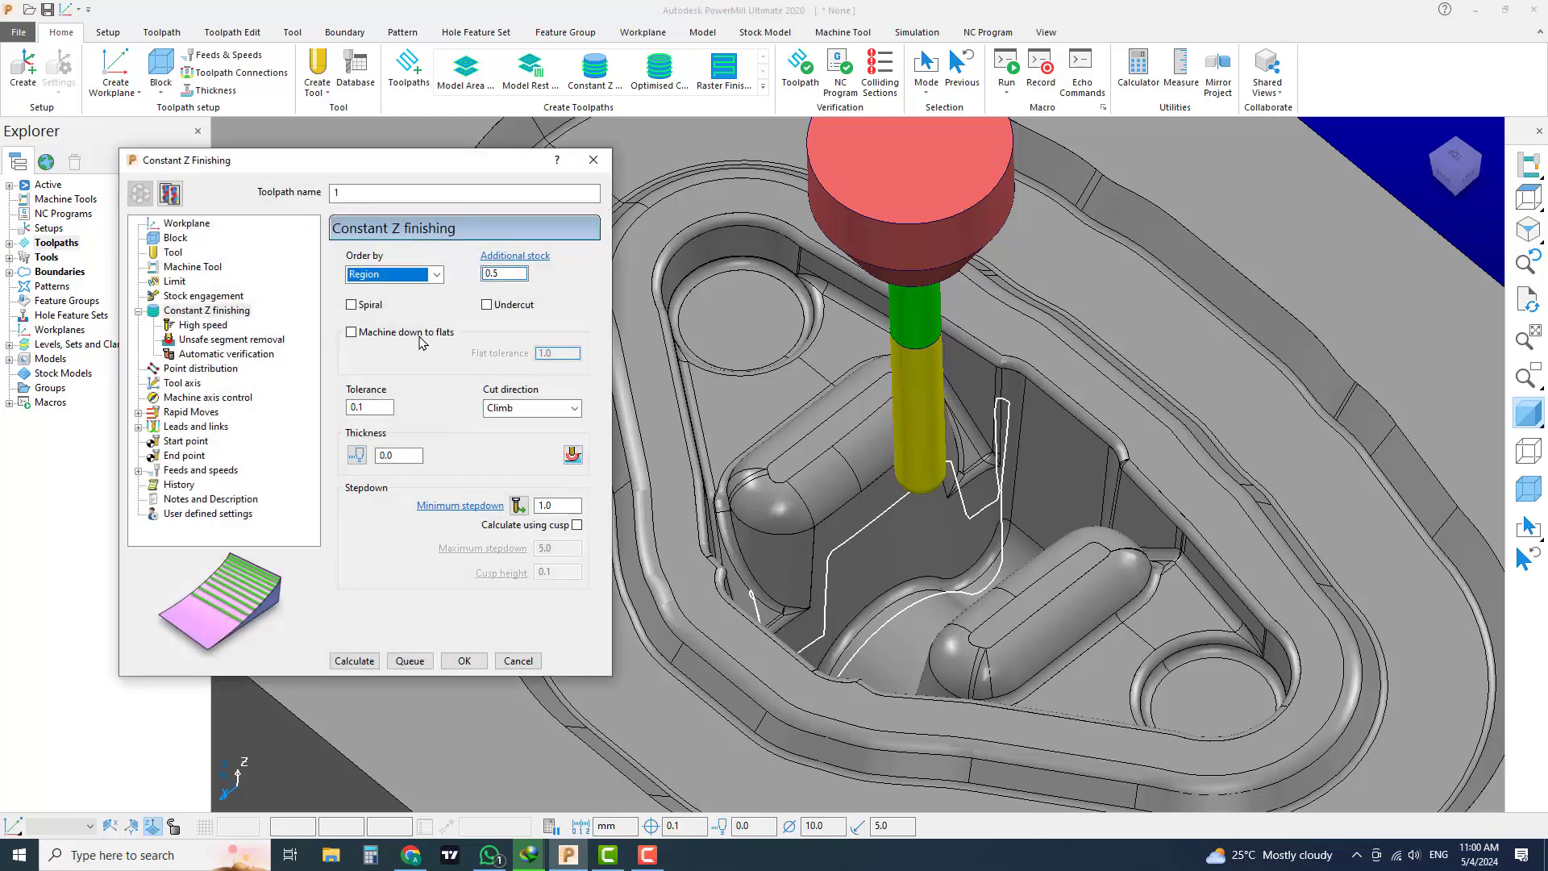
Step: Calculate the Constant Z Finishing toolpath with cut direction Any and a tolerance of 0.03, and close its settings
{"action": "left_click", "coordinate": [493, 408]}
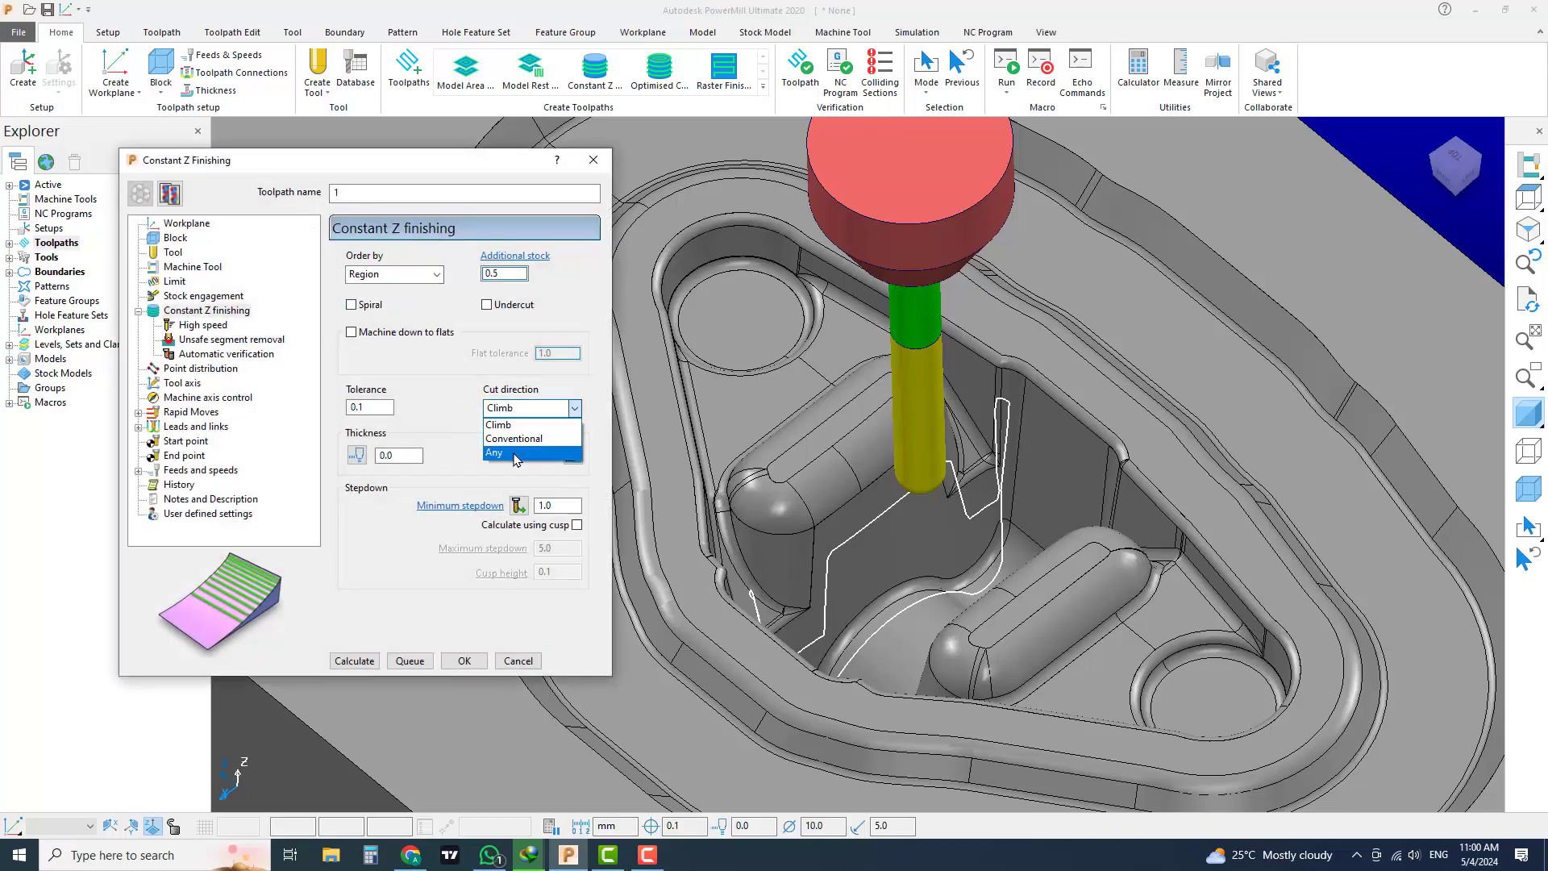
{"action": "left_click", "coordinate": [508, 424]}
{"action": "double_click", "coordinate": [368, 406]}
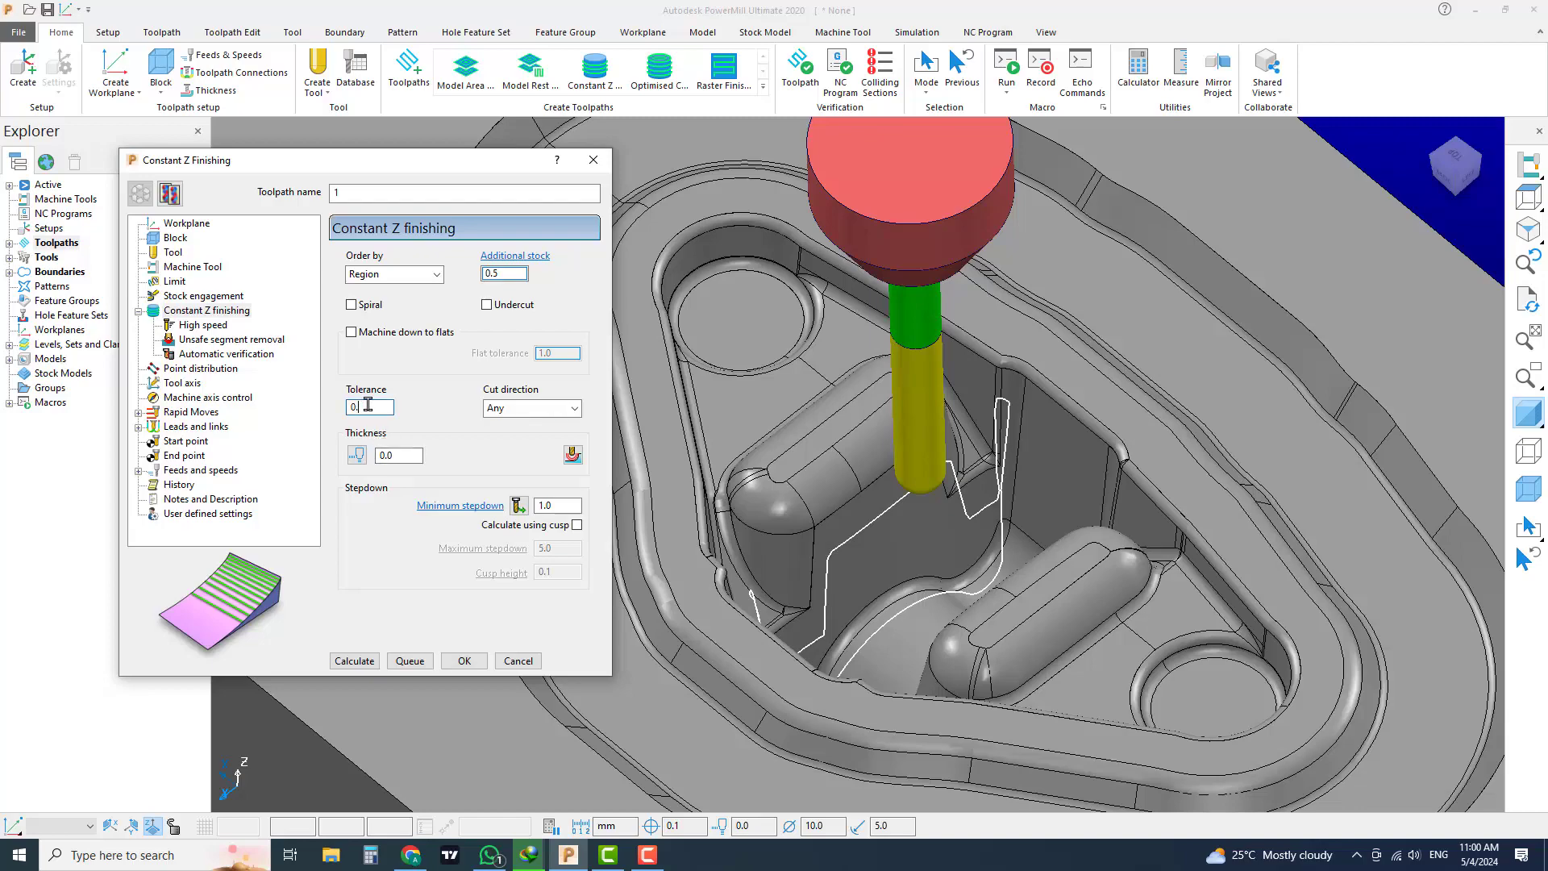
{"action": "key", "text": "Return"}
{"action": "left_click", "coordinate": [358, 660]}
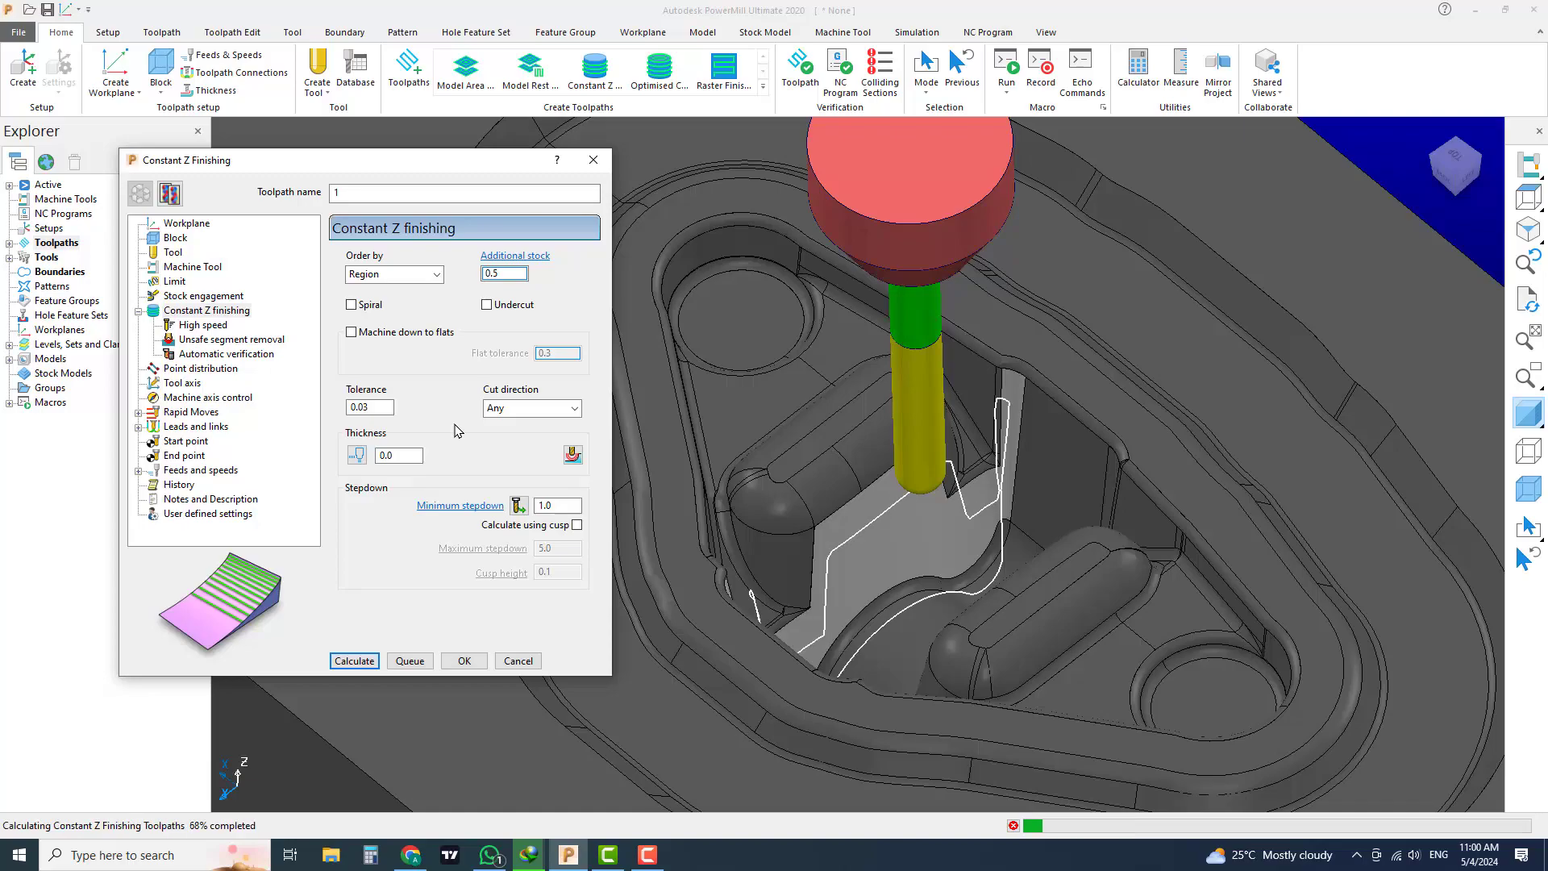
{"action": "middle_click_drag", "start_coordinate": [1121, 472], "coordinate": [1040, 504]}
{"action": "scroll", "coordinate": [956, 533], "scroll_direction": "up", "scroll_amount": 3}
{"action": "scroll", "coordinate": [1072, 428], "scroll_direction": "up", "scroll_amount": 4}
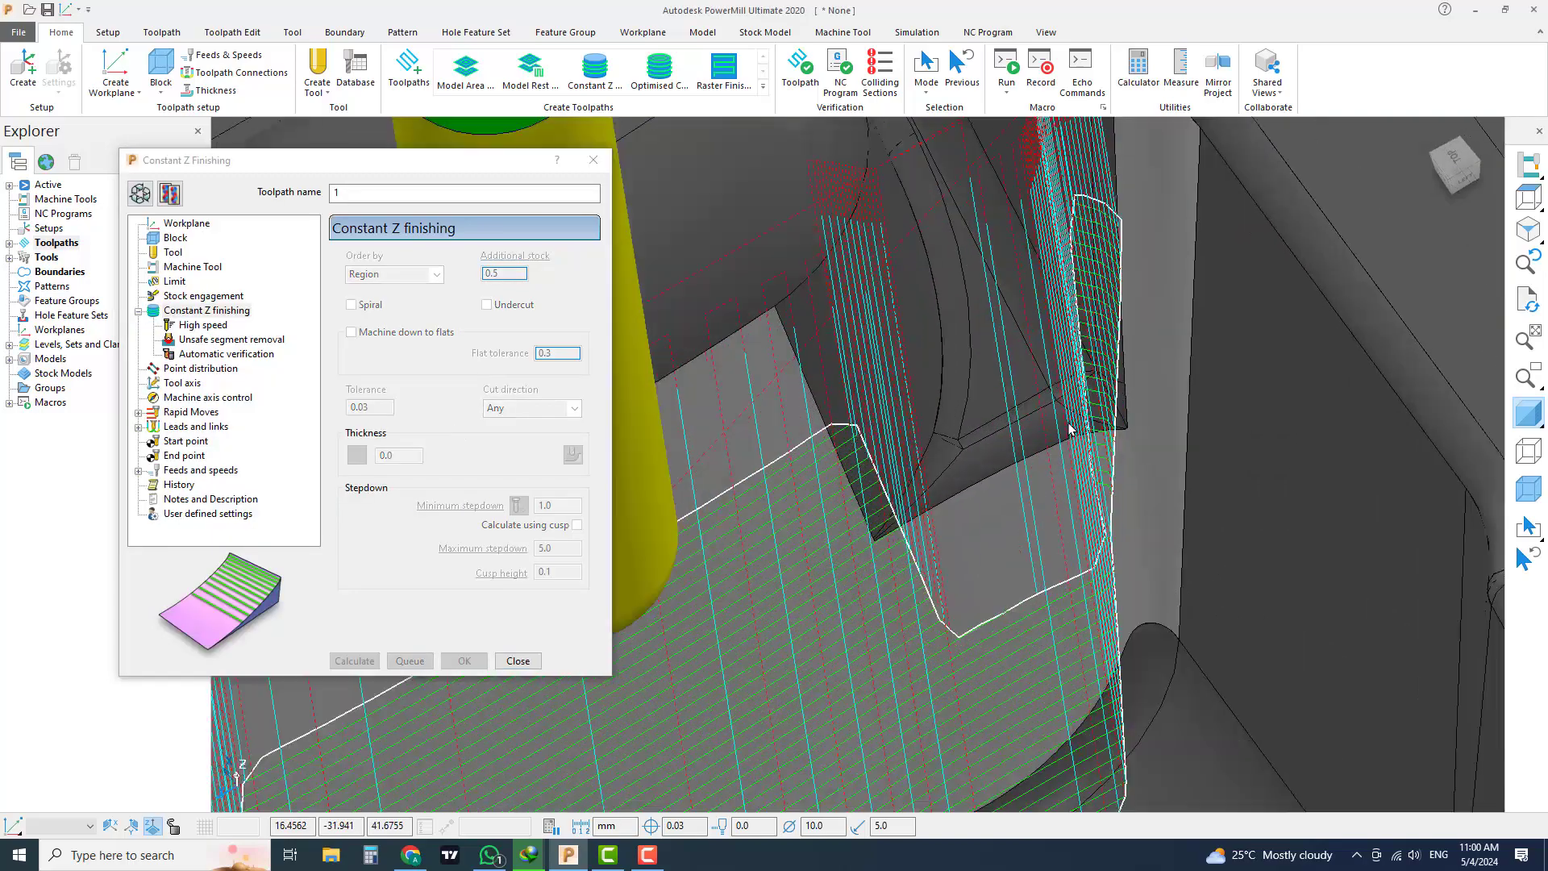
{"action": "middle_click_drag", "start_coordinate": [1071, 428], "coordinate": [1105, 438]}
{"action": "scroll", "coordinate": [1106, 442], "scroll_direction": "down", "scroll_amount": 5}
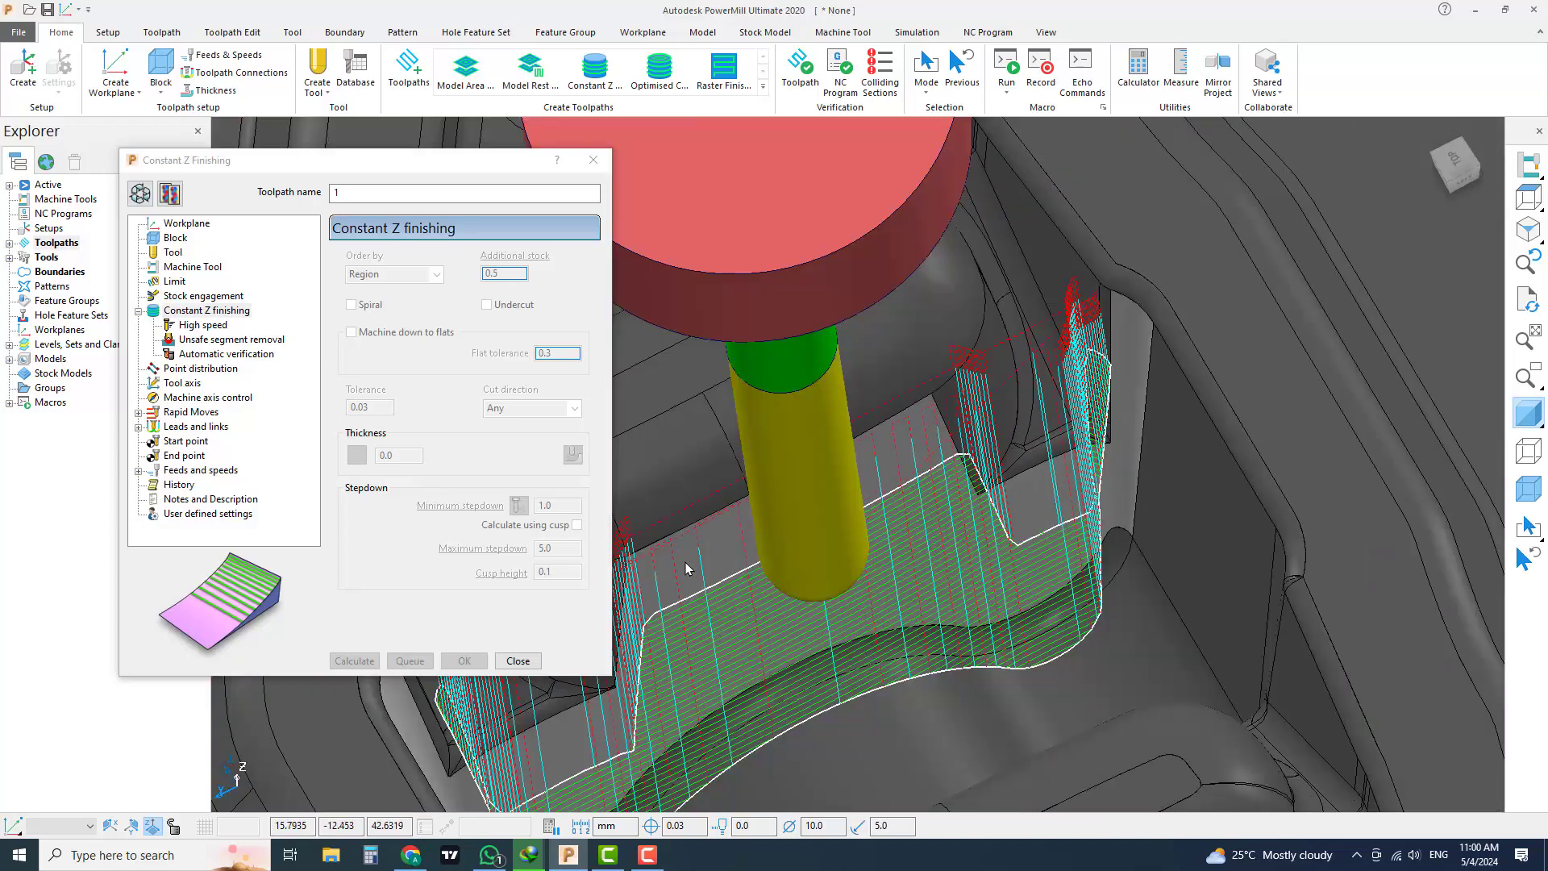
{"action": "left_click", "coordinate": [518, 661]}
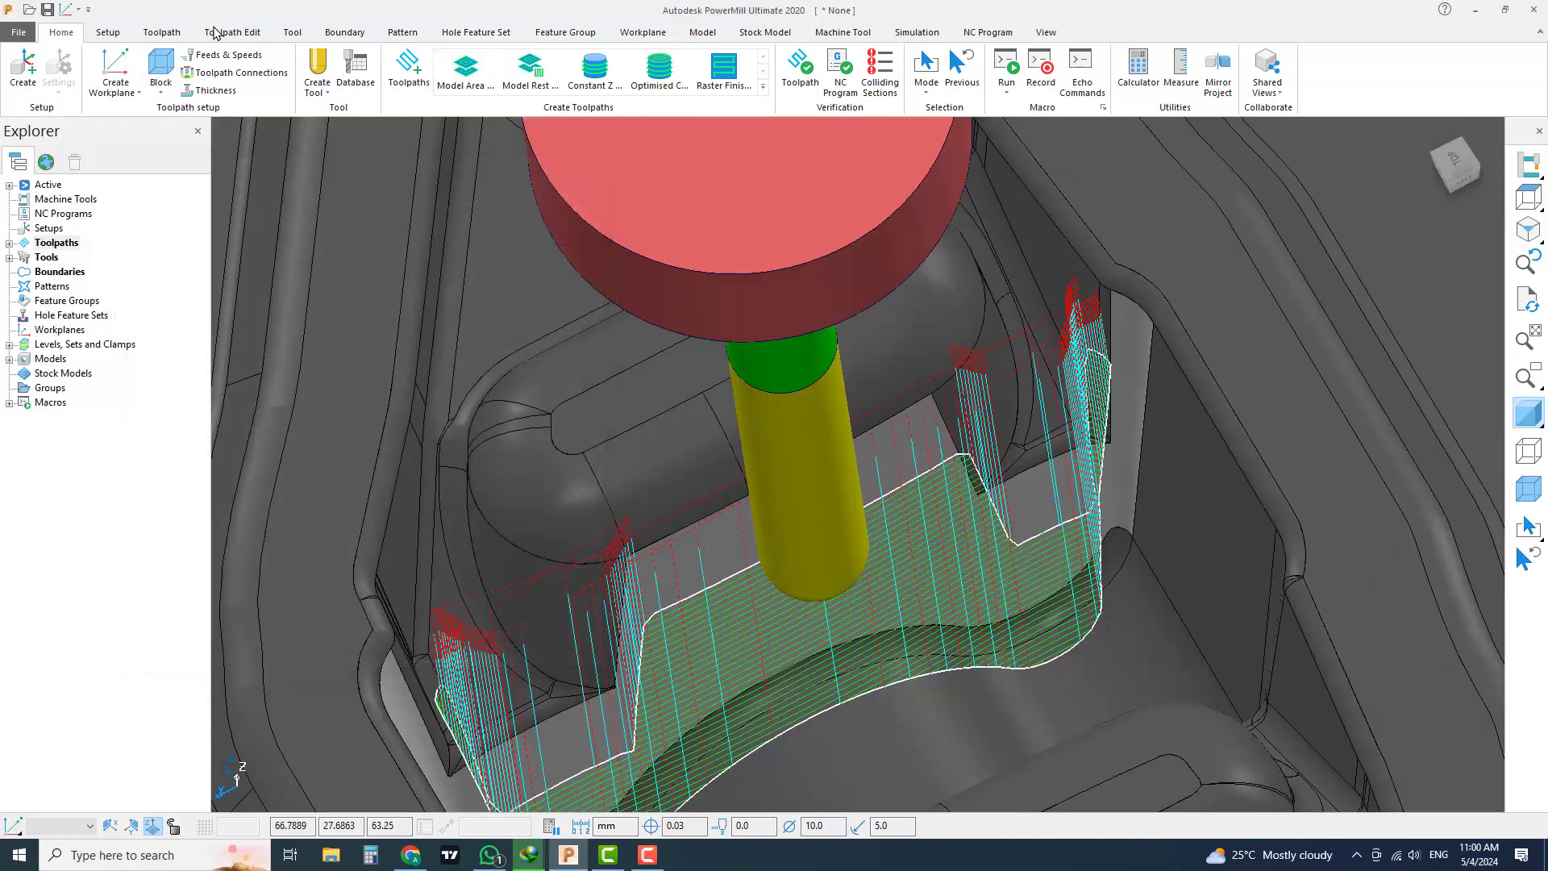
Step: Hide the toolpath's leads and links, keeping only the cutting moves drawn
{"action": "left_click", "coordinate": [179, 32]}
{"action": "left_click", "coordinate": [818, 68]}
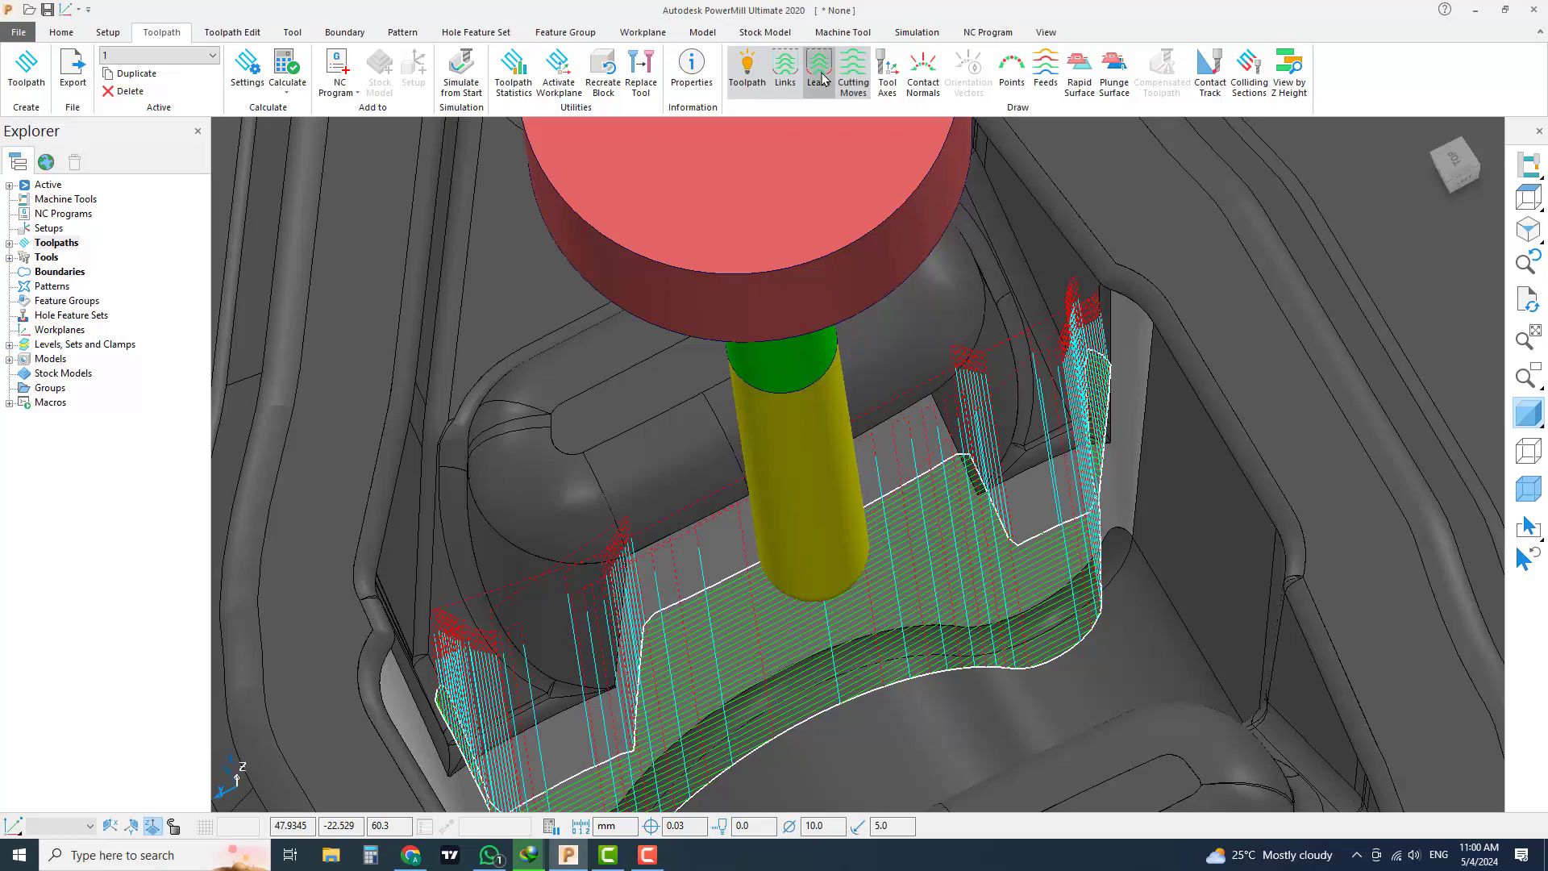
{"action": "left_click", "coordinate": [784, 69]}
Step: Examine the cutting moves inside the boundary on the pocket's central face and its narrow side strips
{"action": "scroll", "coordinate": [1099, 525], "scroll_direction": "up", "scroll_amount": 6}
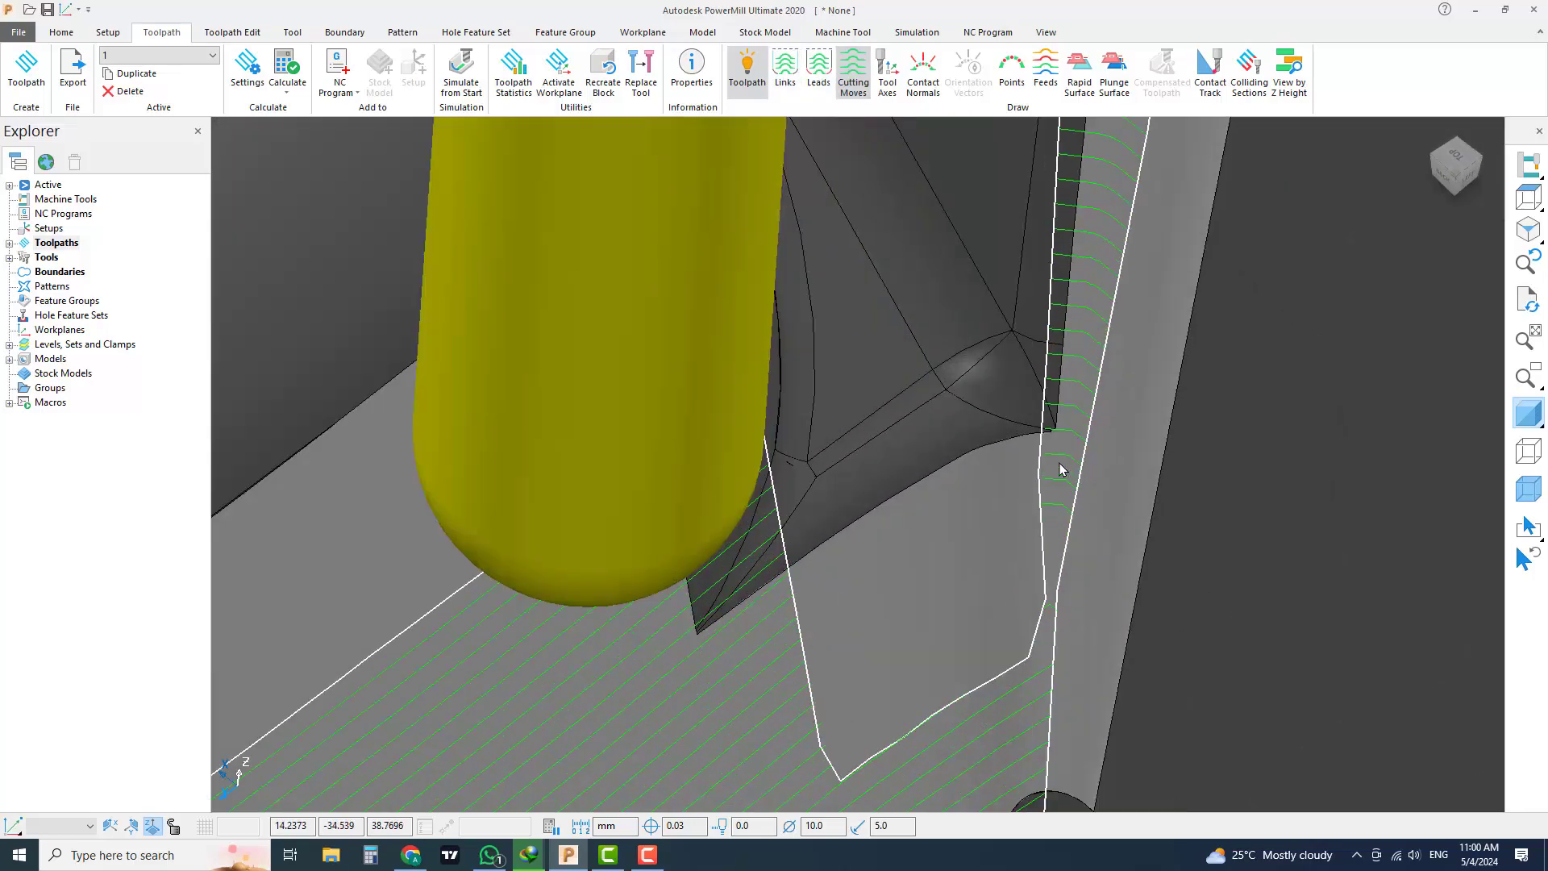
{"action": "scroll", "coordinate": [1061, 462], "scroll_direction": "down", "scroll_amount": 5}
{"action": "middle_click_drag", "start_coordinate": [1041, 472], "coordinate": [555, 408]}
{"action": "scroll", "coordinate": [856, 530], "scroll_direction": "down", "scroll_amount": 4}
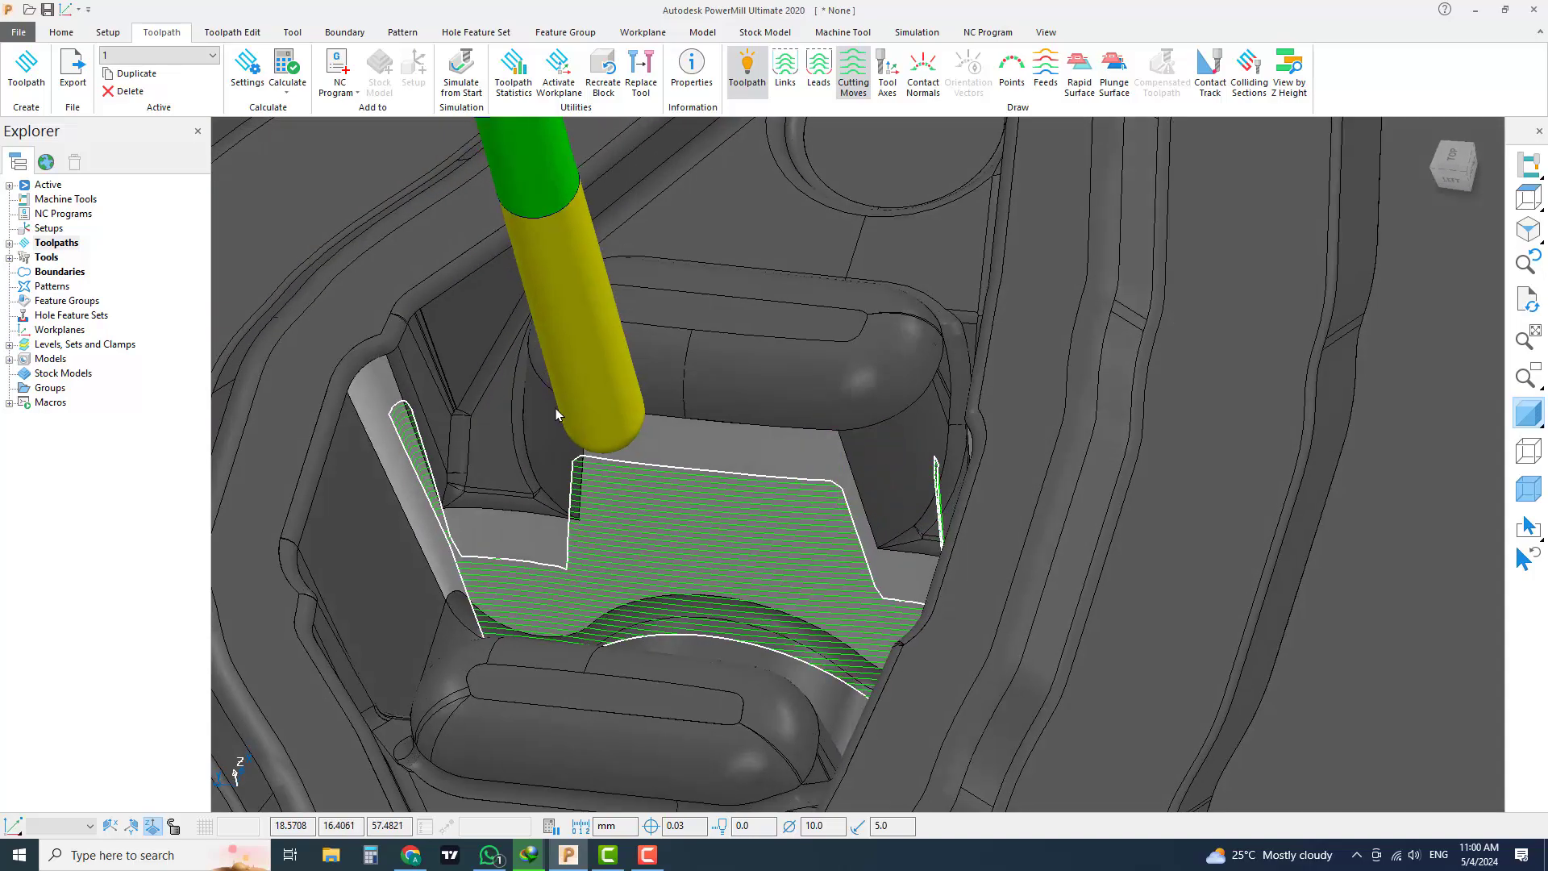
{"action": "scroll", "coordinate": [477, 471], "scroll_direction": "up", "scroll_amount": 4}
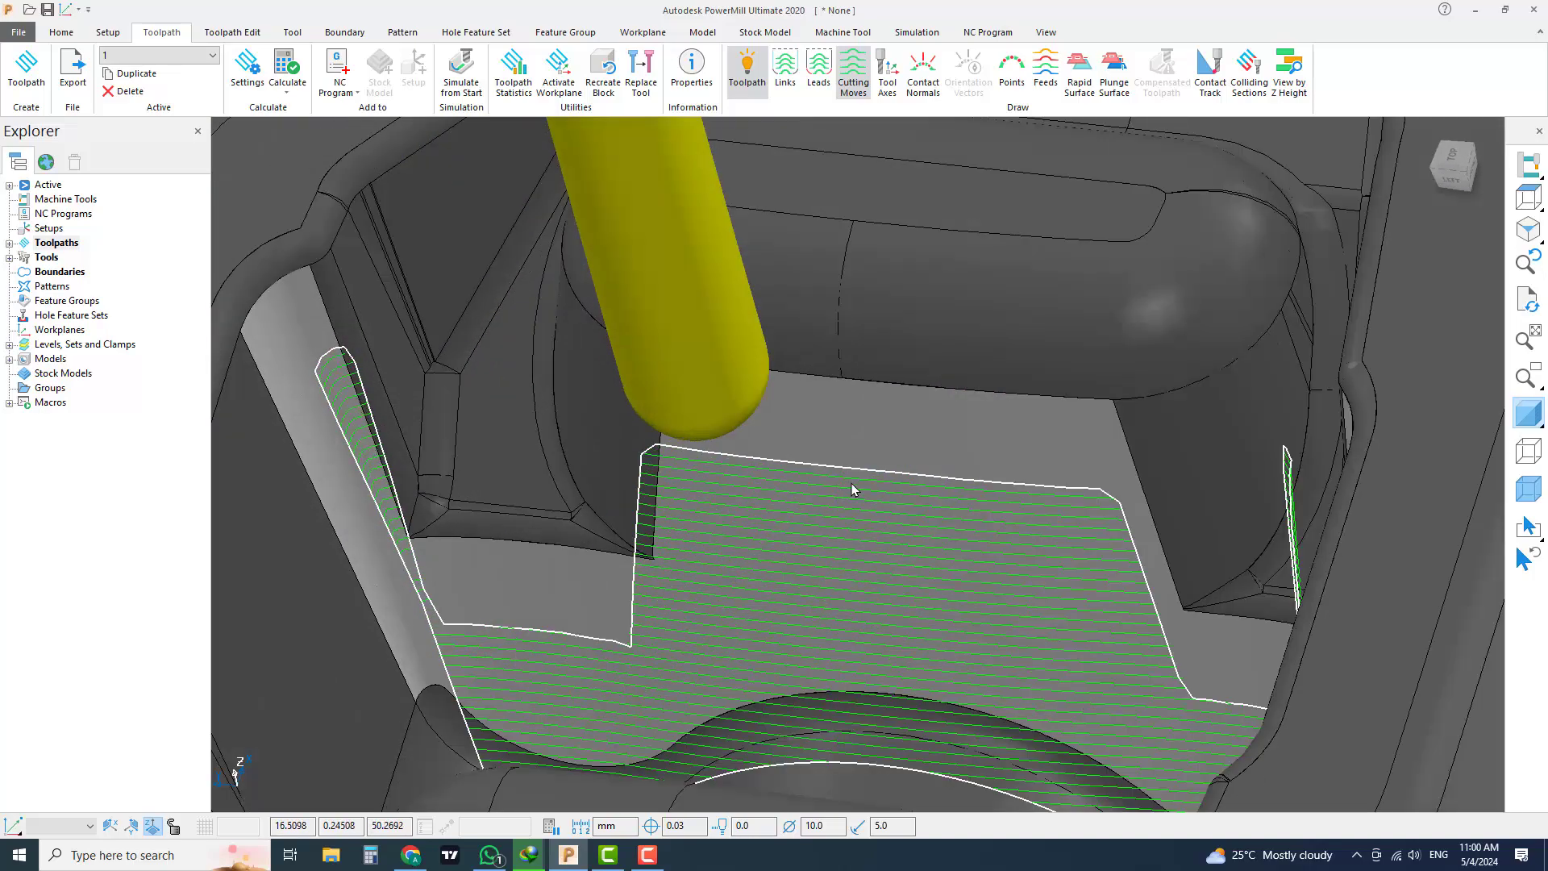
{"action": "scroll", "coordinate": [852, 482], "scroll_direction": "down", "scroll_amount": 4}
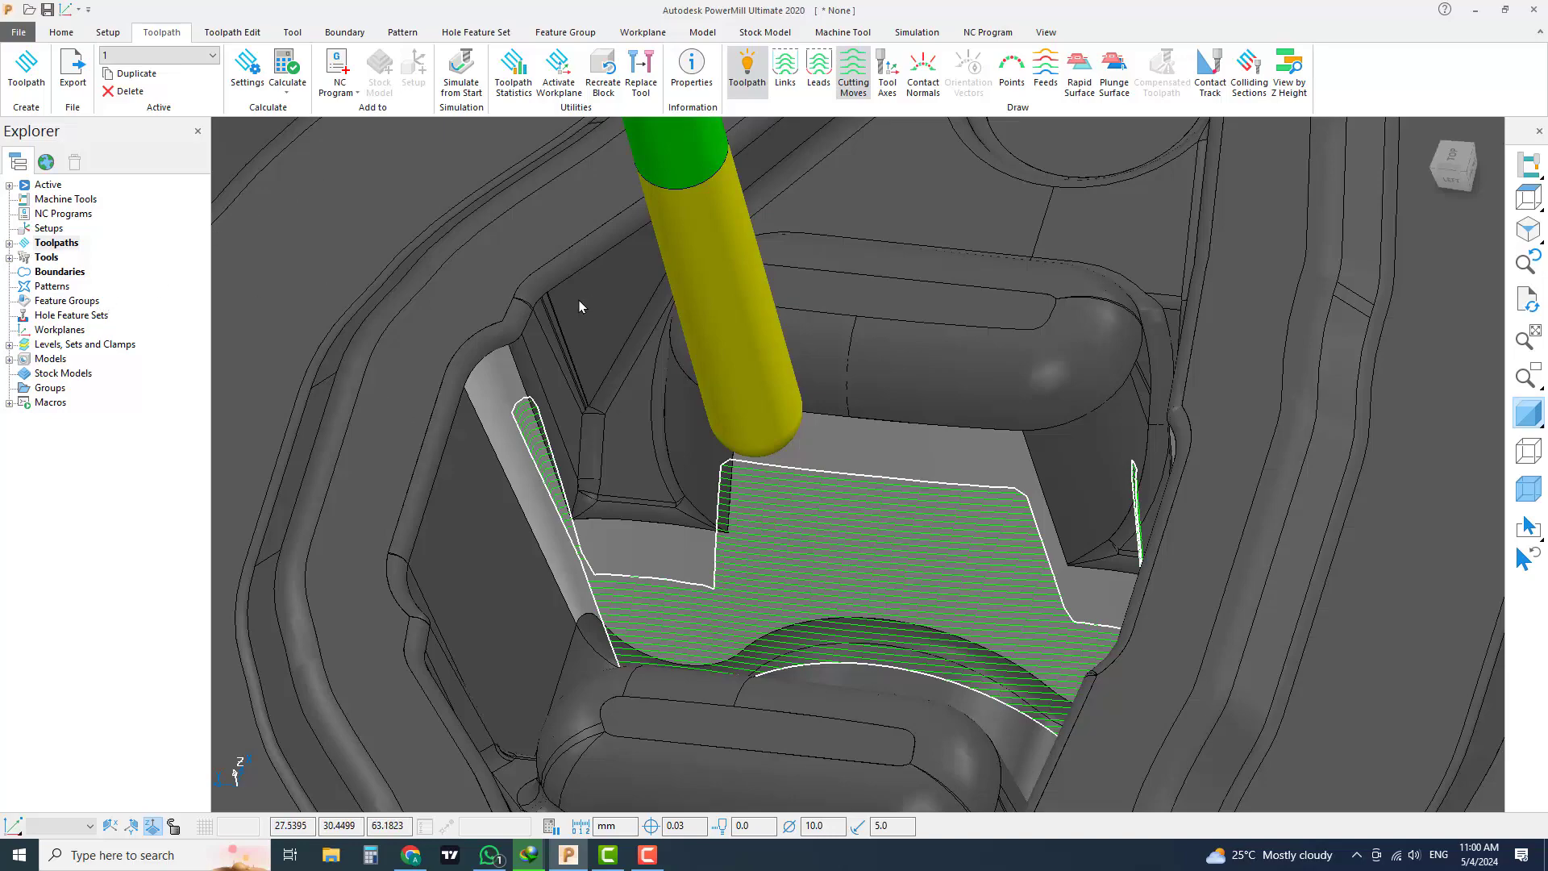
{"action": "scroll", "coordinate": [895, 358], "scroll_direction": "down", "scroll_amount": 3}
{"action": "scroll", "coordinate": [895, 375], "scroll_direction": "down", "scroll_amount": 5}
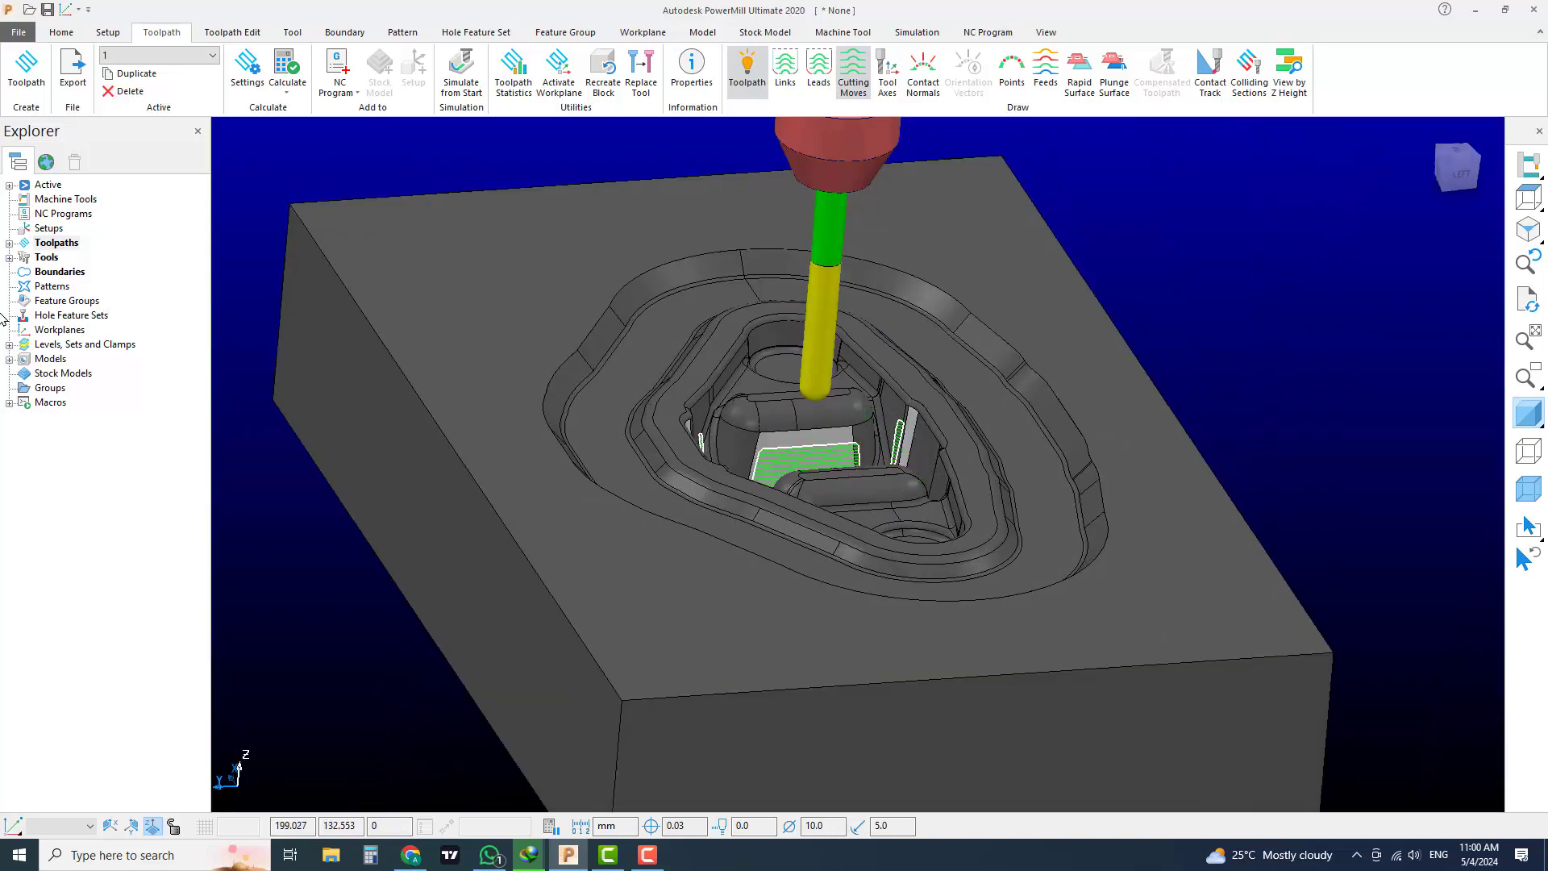
Step: Deactivate toolpath 1 and view the boundary alone in the pocket
{"action": "left_click", "coordinate": [9, 243]}
{"action": "double_click", "coordinate": [78, 257]}
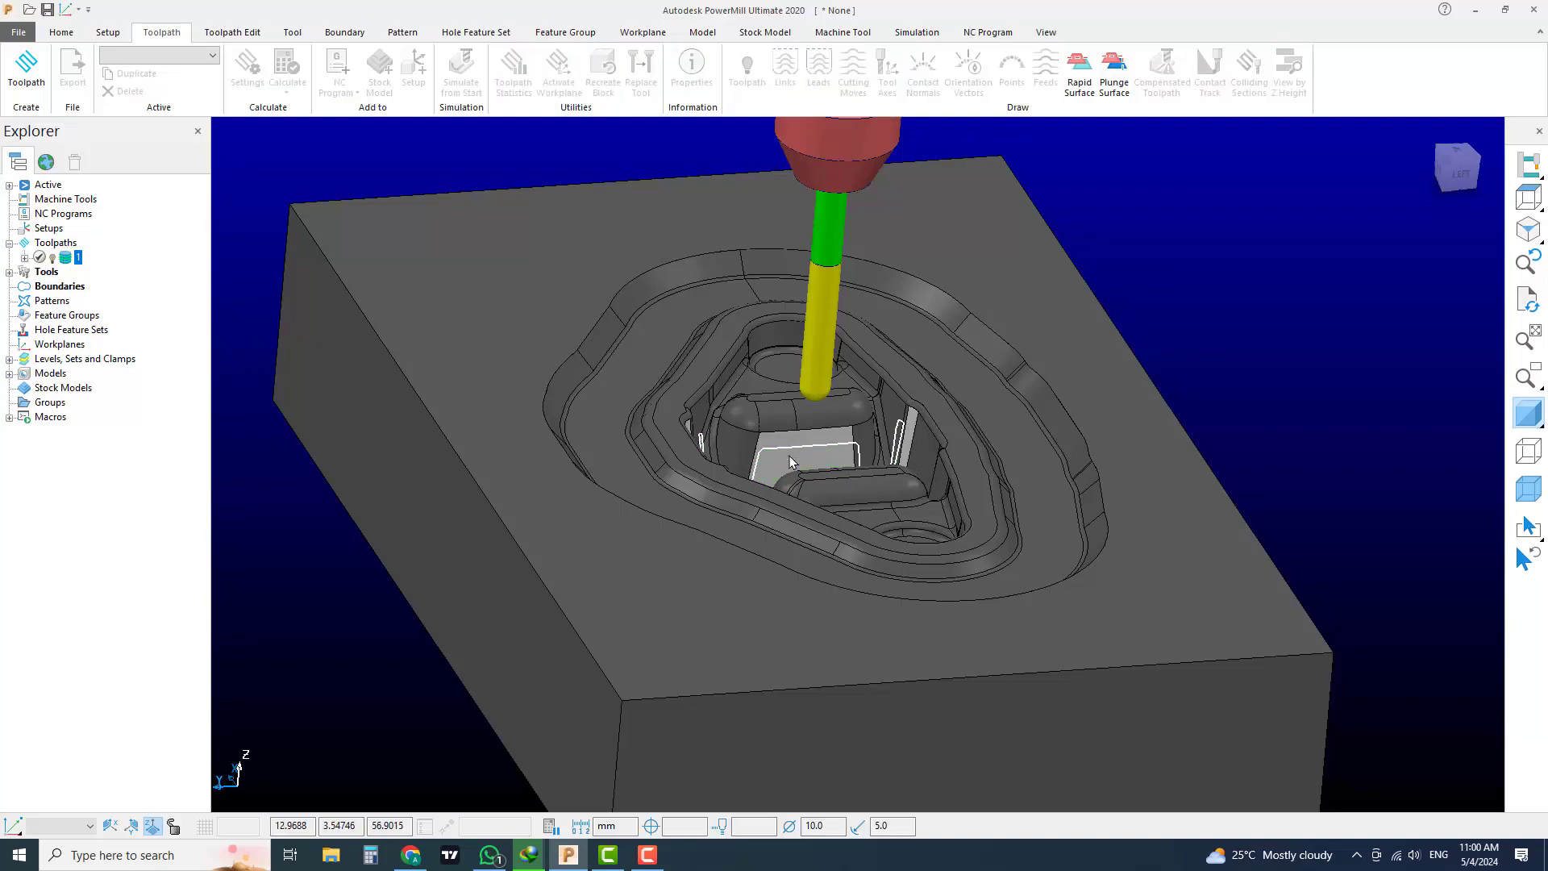
{"action": "scroll", "coordinate": [786, 447], "scroll_direction": "up", "scroll_amount": 3}
{"action": "middle_click_drag", "start_coordinate": [715, 563], "coordinate": [785, 569]}
{"action": "scroll", "coordinate": [785, 569], "scroll_direction": "down", "scroll_amount": 2}
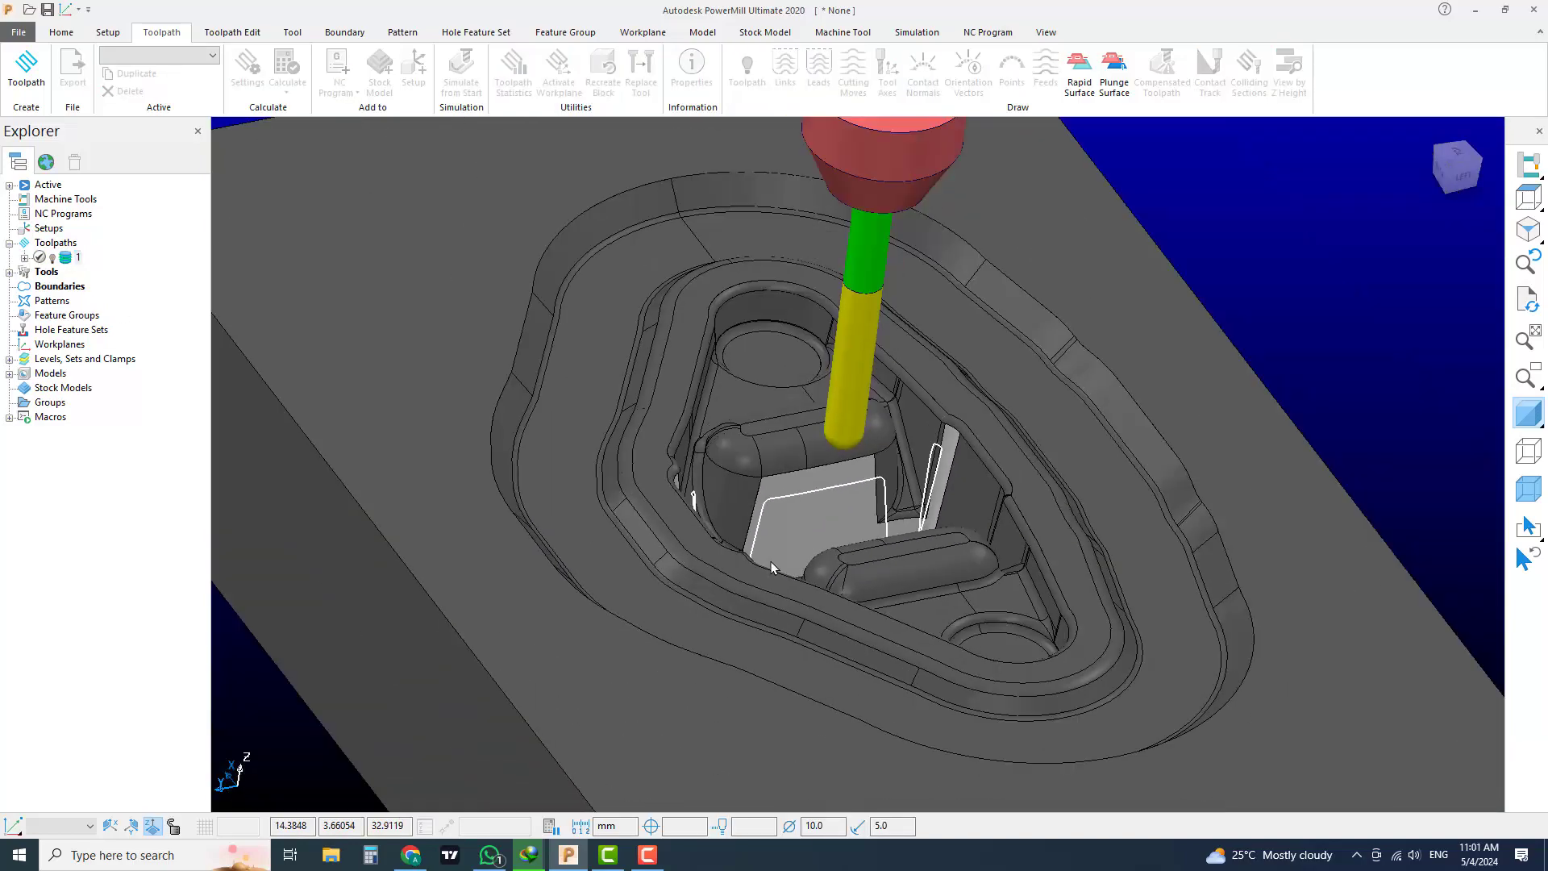
Step: Create a user-defined boundary by inserting the model edges of the selected deep pocket face, and clear the face selection
{"action": "middle_click_drag", "start_coordinate": [879, 508], "coordinate": [676, 587]}
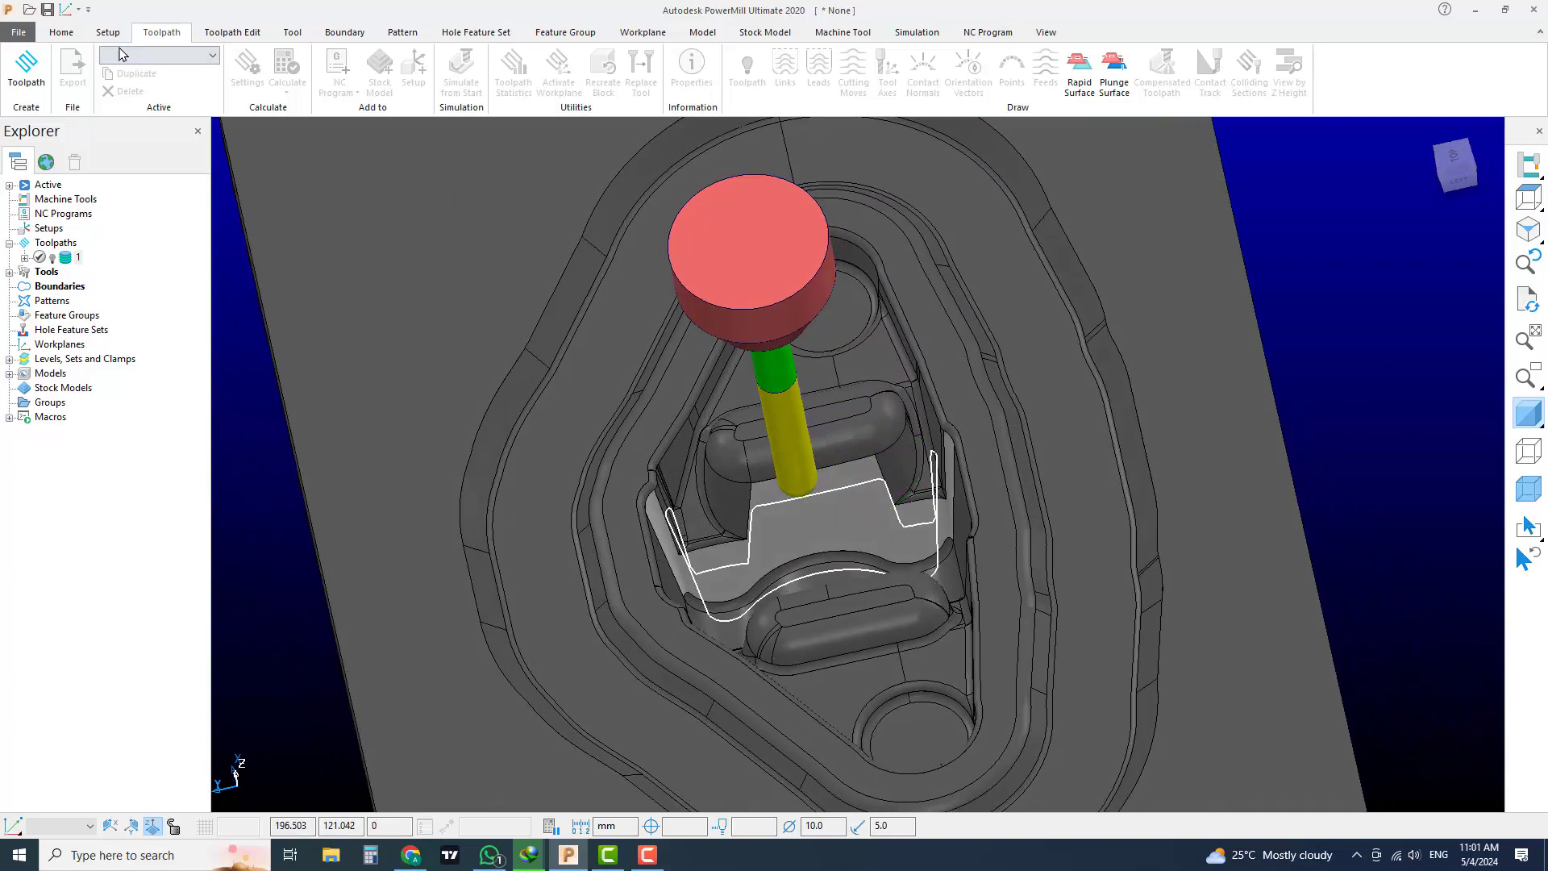
{"action": "left_click", "coordinate": [344, 33]}
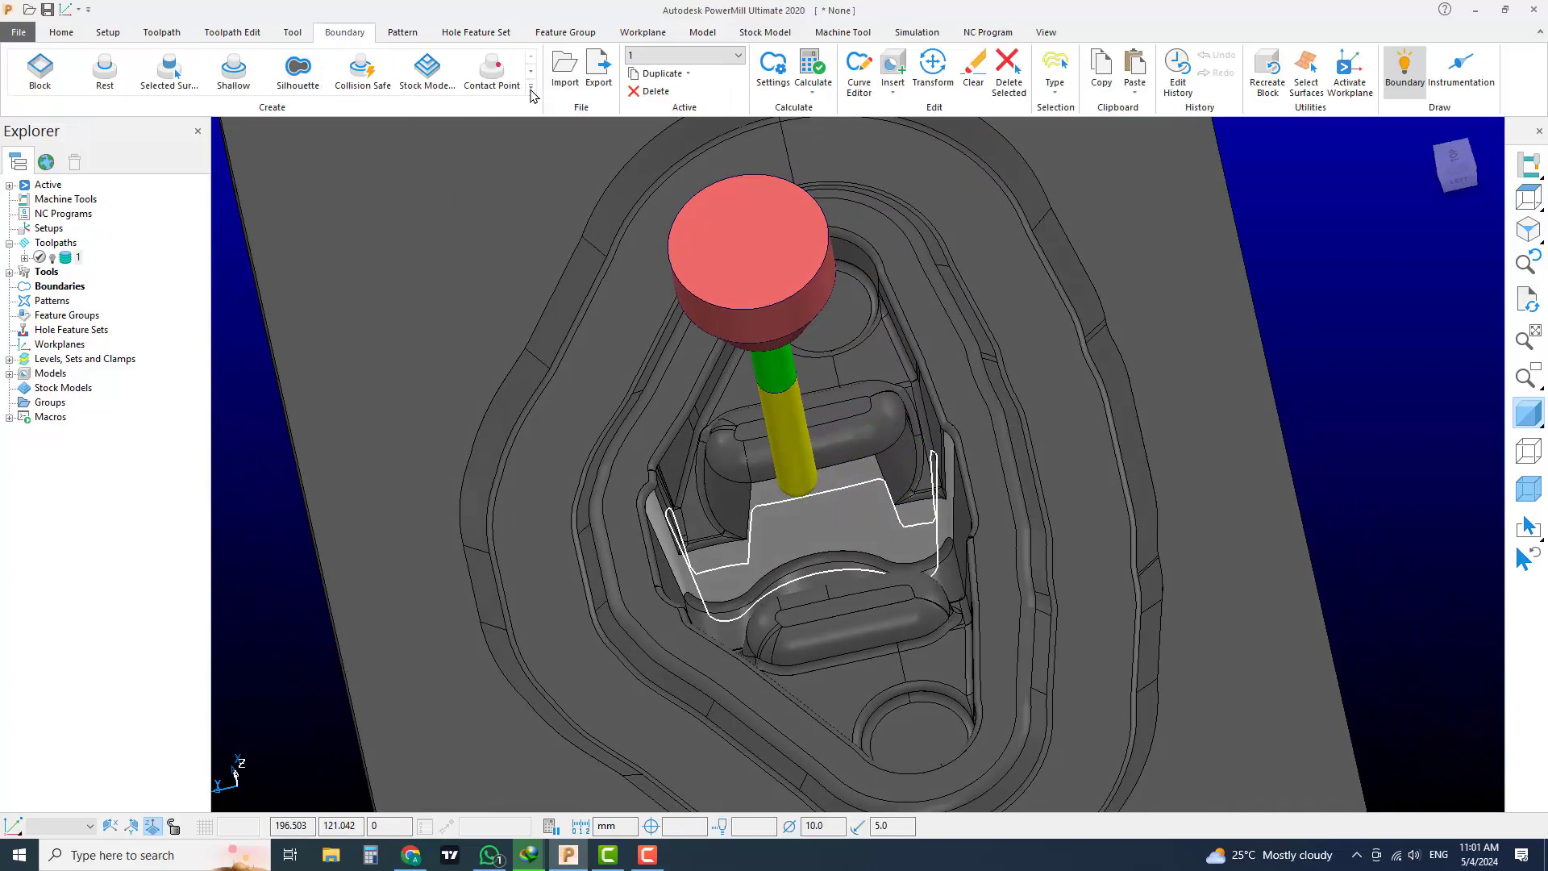
{"action": "left_click", "coordinate": [531, 88]}
{"action": "left_click", "coordinate": [198, 121]}
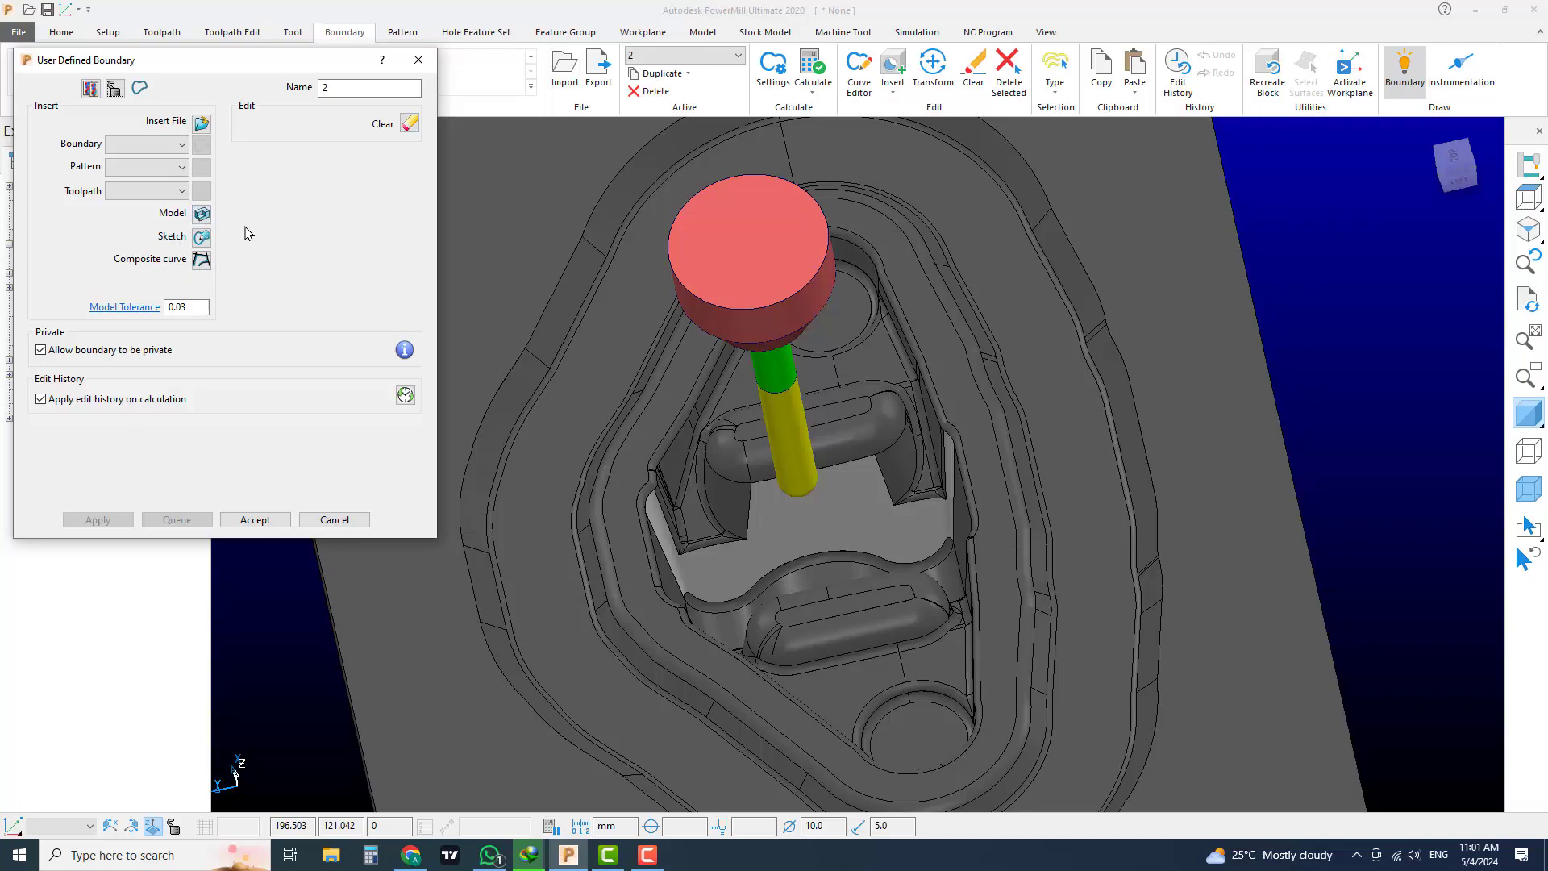
{"action": "left_click", "coordinate": [815, 516]}
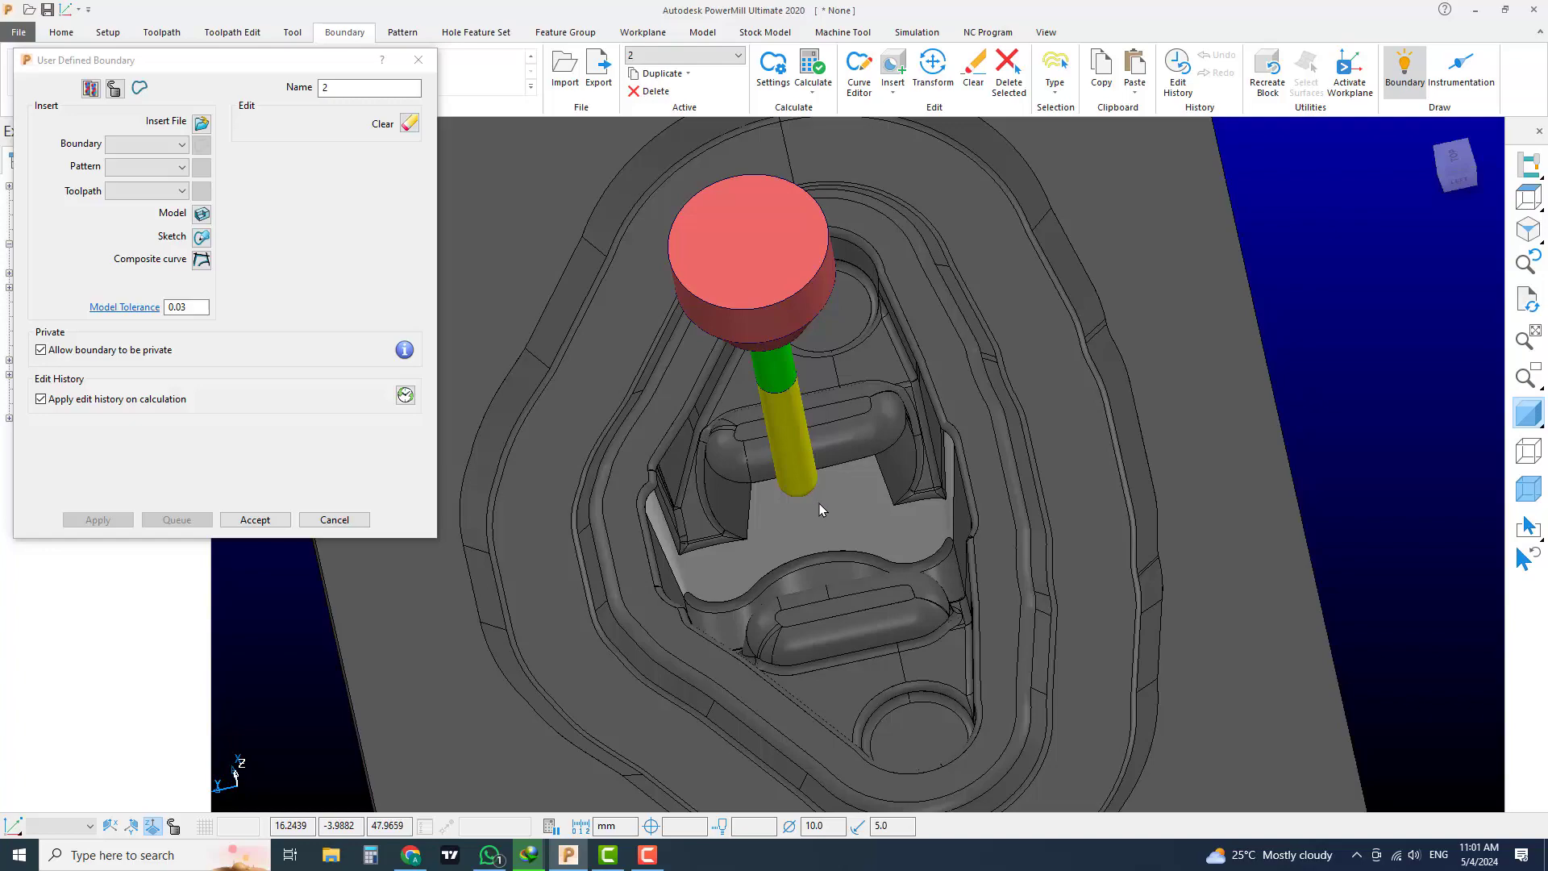
{"action": "left_click", "coordinate": [201, 214]}
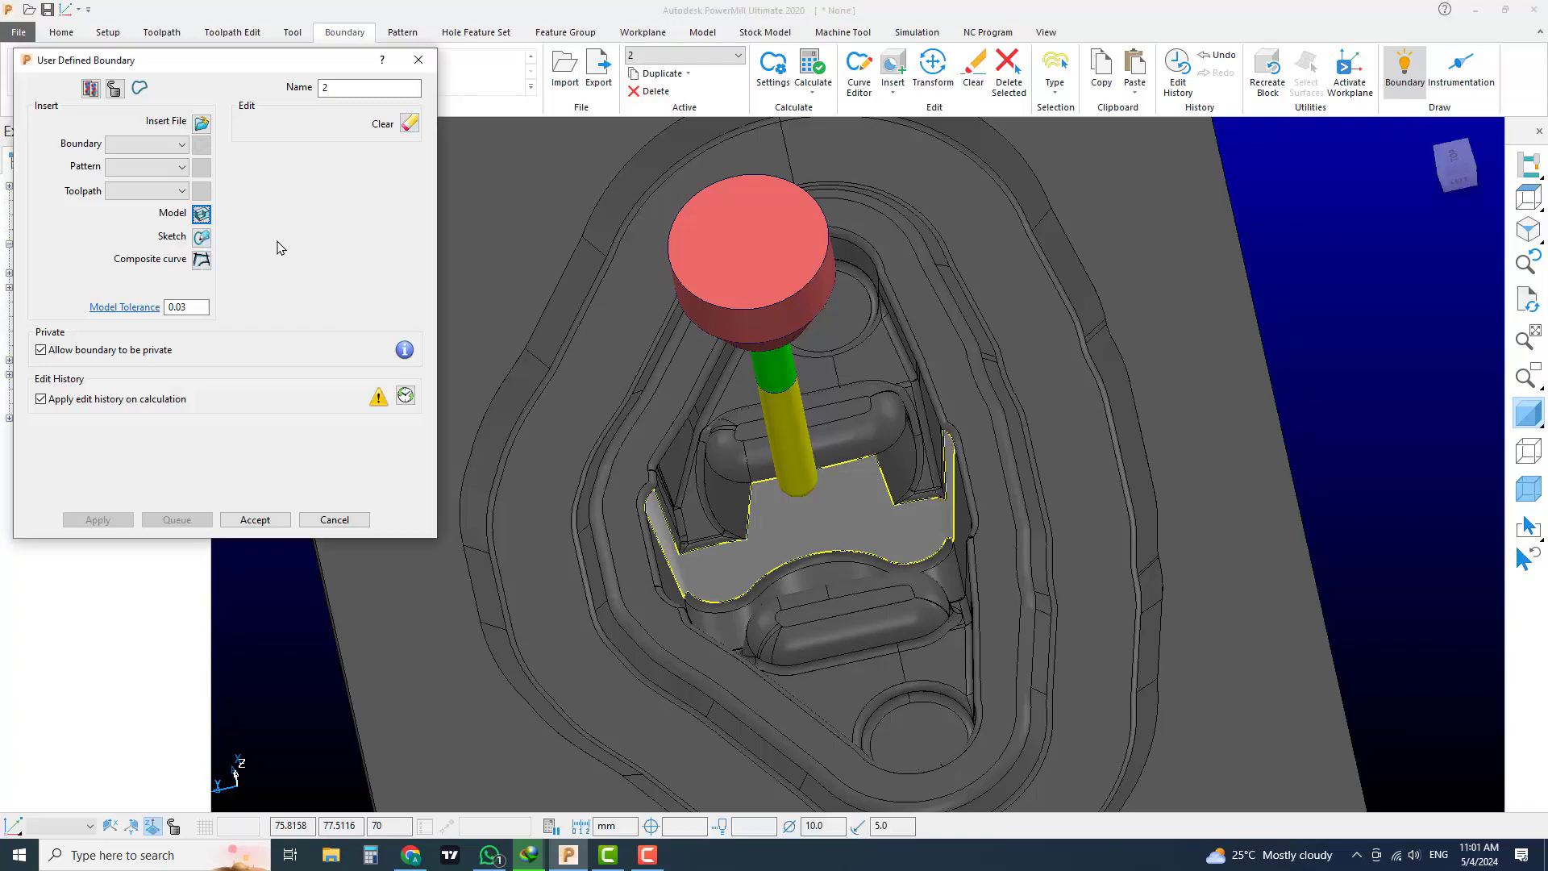
{"action": "middle_click_drag", "start_coordinate": [814, 560], "coordinate": [839, 548]}
{"action": "scroll", "coordinate": [839, 544], "scroll_direction": "up", "scroll_amount": 3}
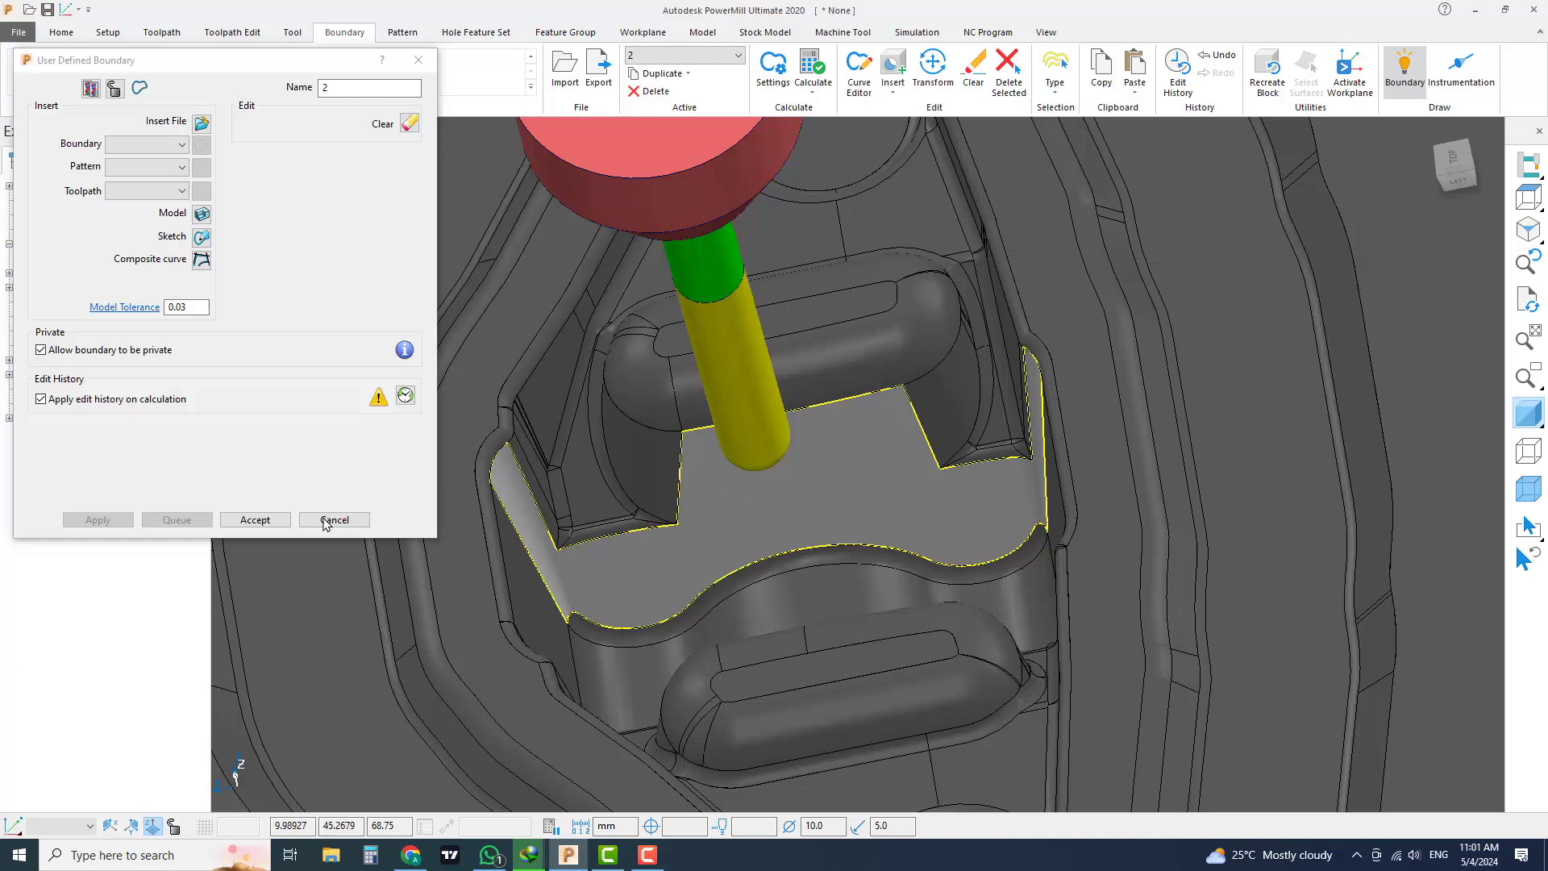
{"action": "left_click", "coordinate": [254, 519]}
{"action": "scroll", "coordinate": [981, 529], "scroll_direction": "down", "scroll_amount": 3}
{"action": "left_click", "coordinate": [1322, 403]}
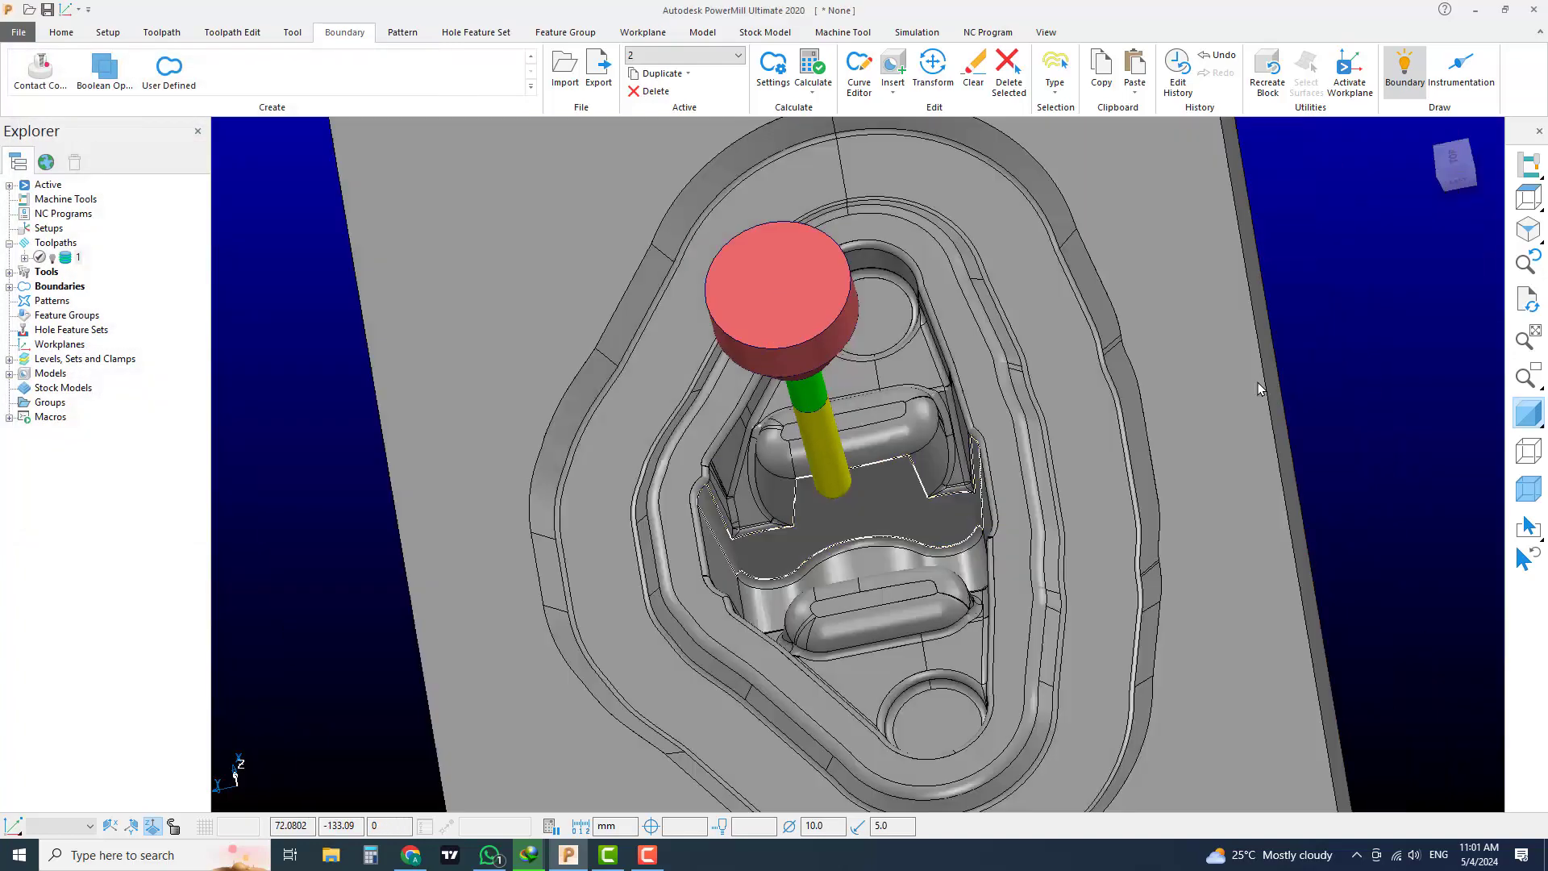
Step: Create a second Constant Z Finishing toolpath using the user-defined boundary and calculate it with the existing settings
{"action": "middle_click_drag", "start_coordinate": [871, 549], "coordinate": [896, 482]}
{"action": "scroll", "coordinate": [899, 492], "scroll_direction": "up", "scroll_amount": 3}
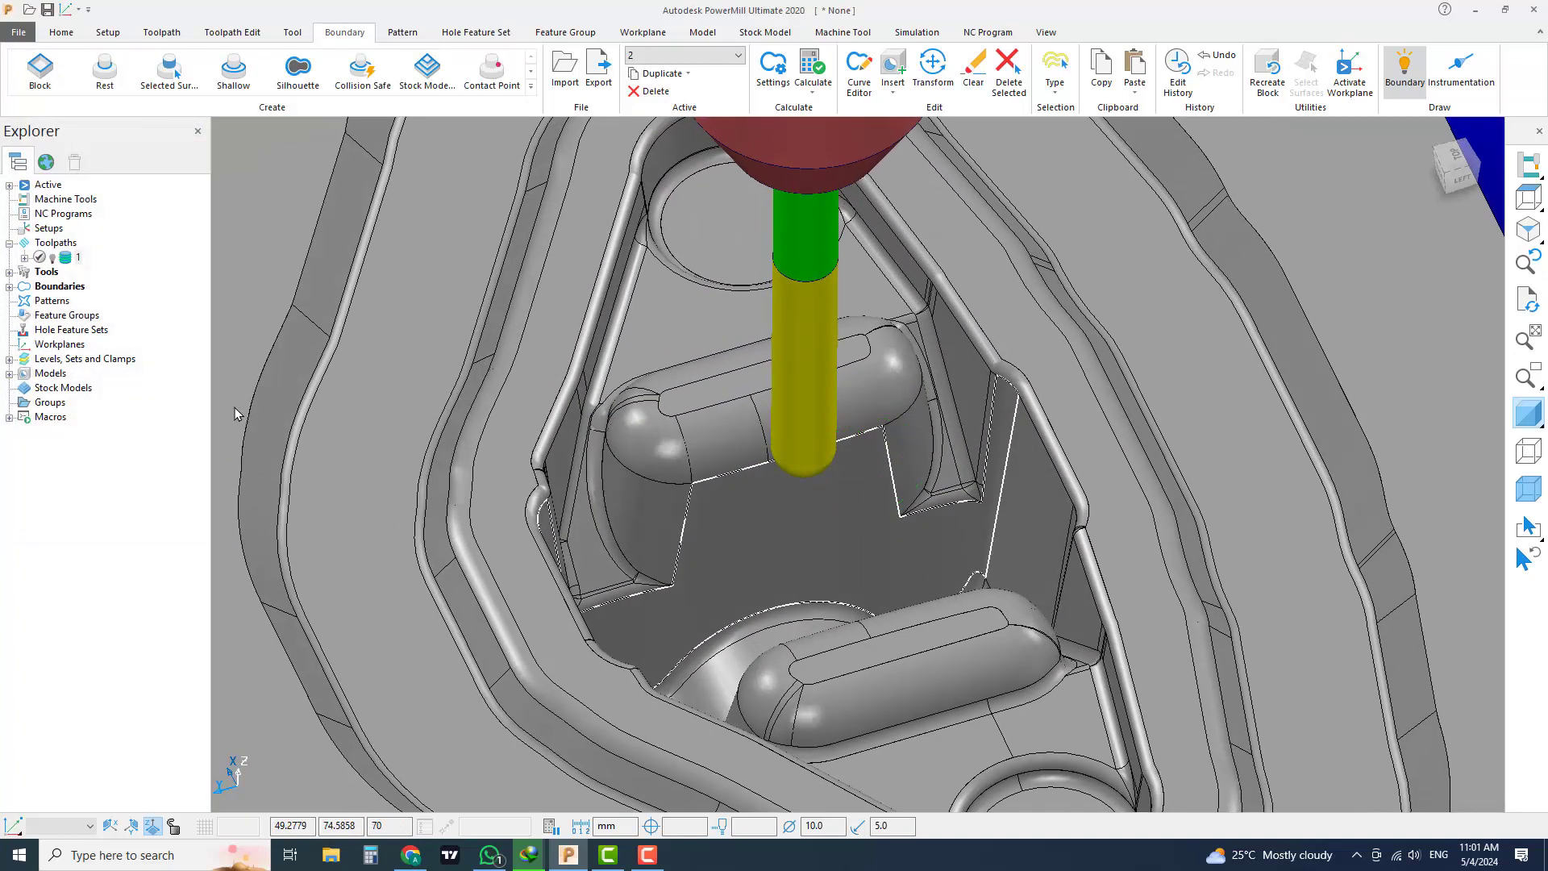
{"action": "right_click", "coordinate": [64, 245]}
{"action": "left_click", "coordinate": [120, 287]}
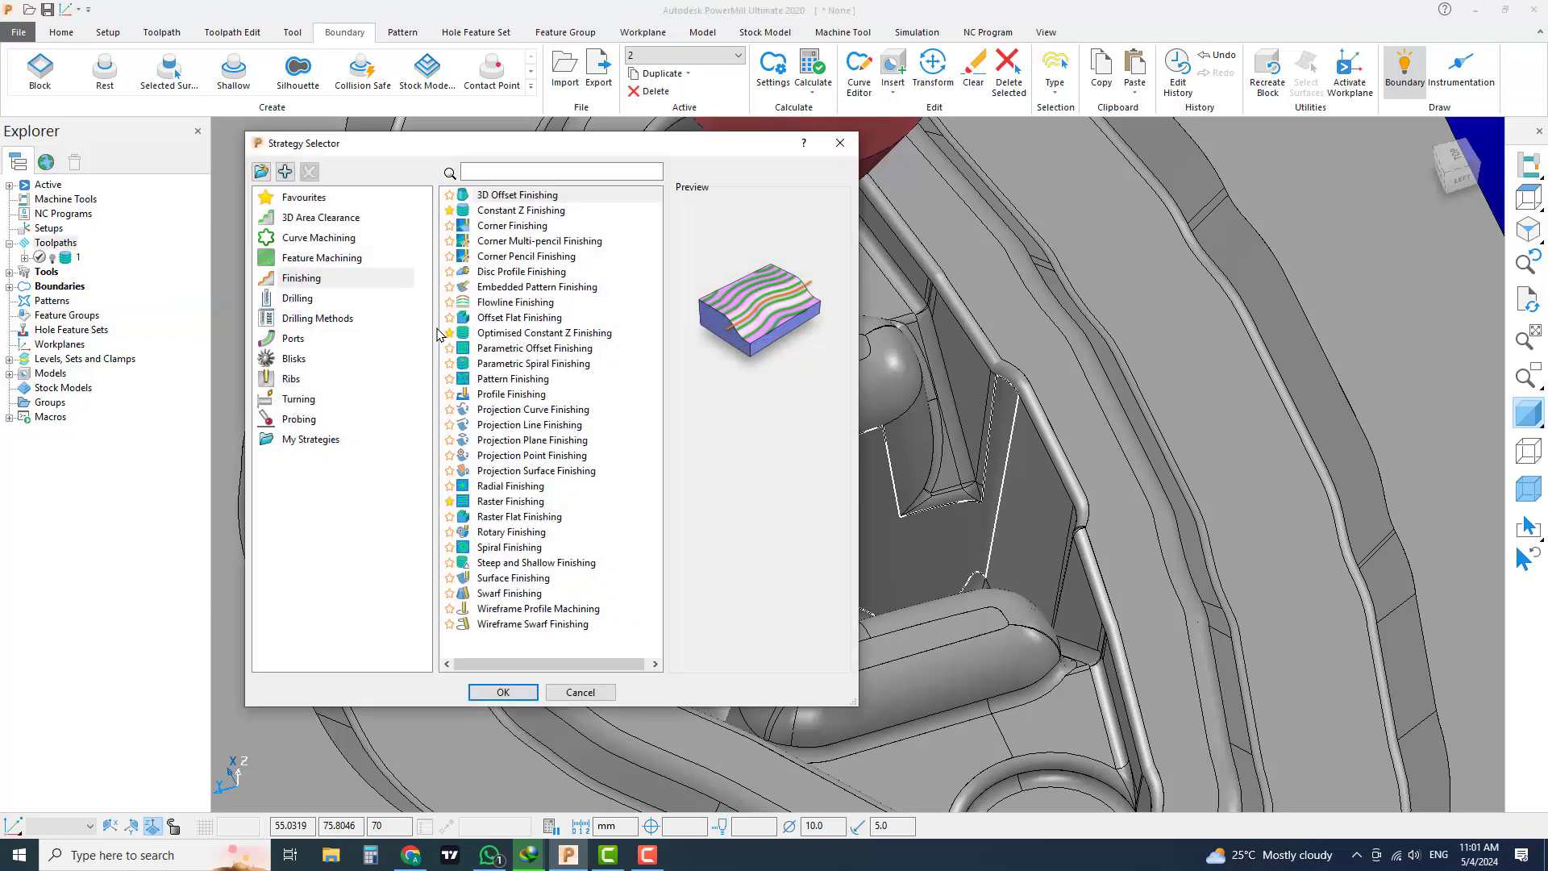
{"action": "left_click", "coordinate": [323, 278]}
{"action": "left_click", "coordinate": [524, 211]}
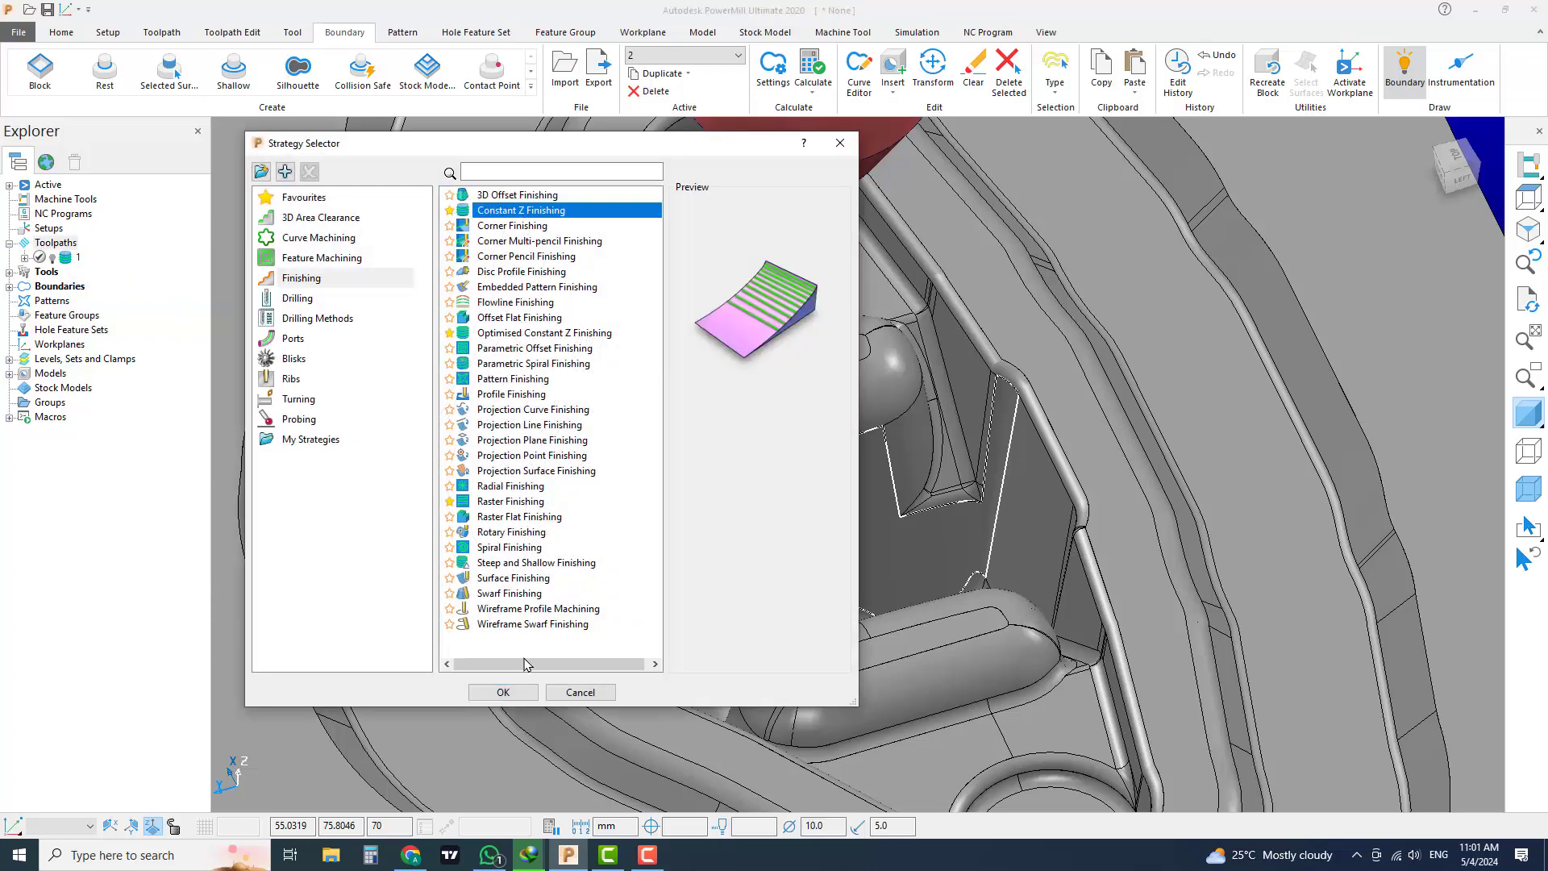
{"action": "left_click", "coordinate": [503, 692]}
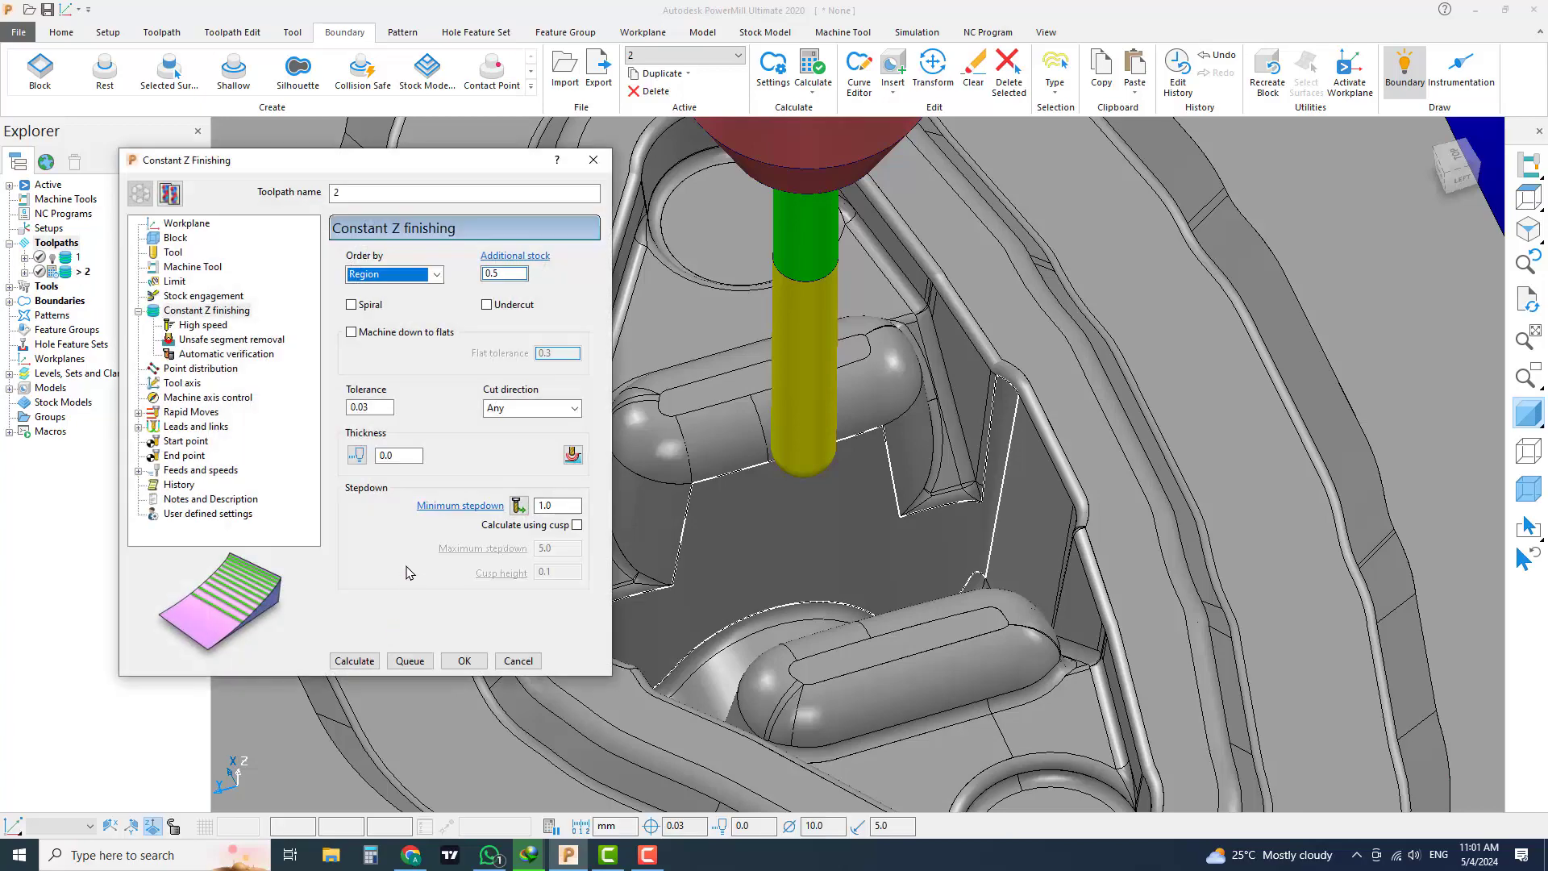
{"action": "left_click", "coordinate": [355, 660]}
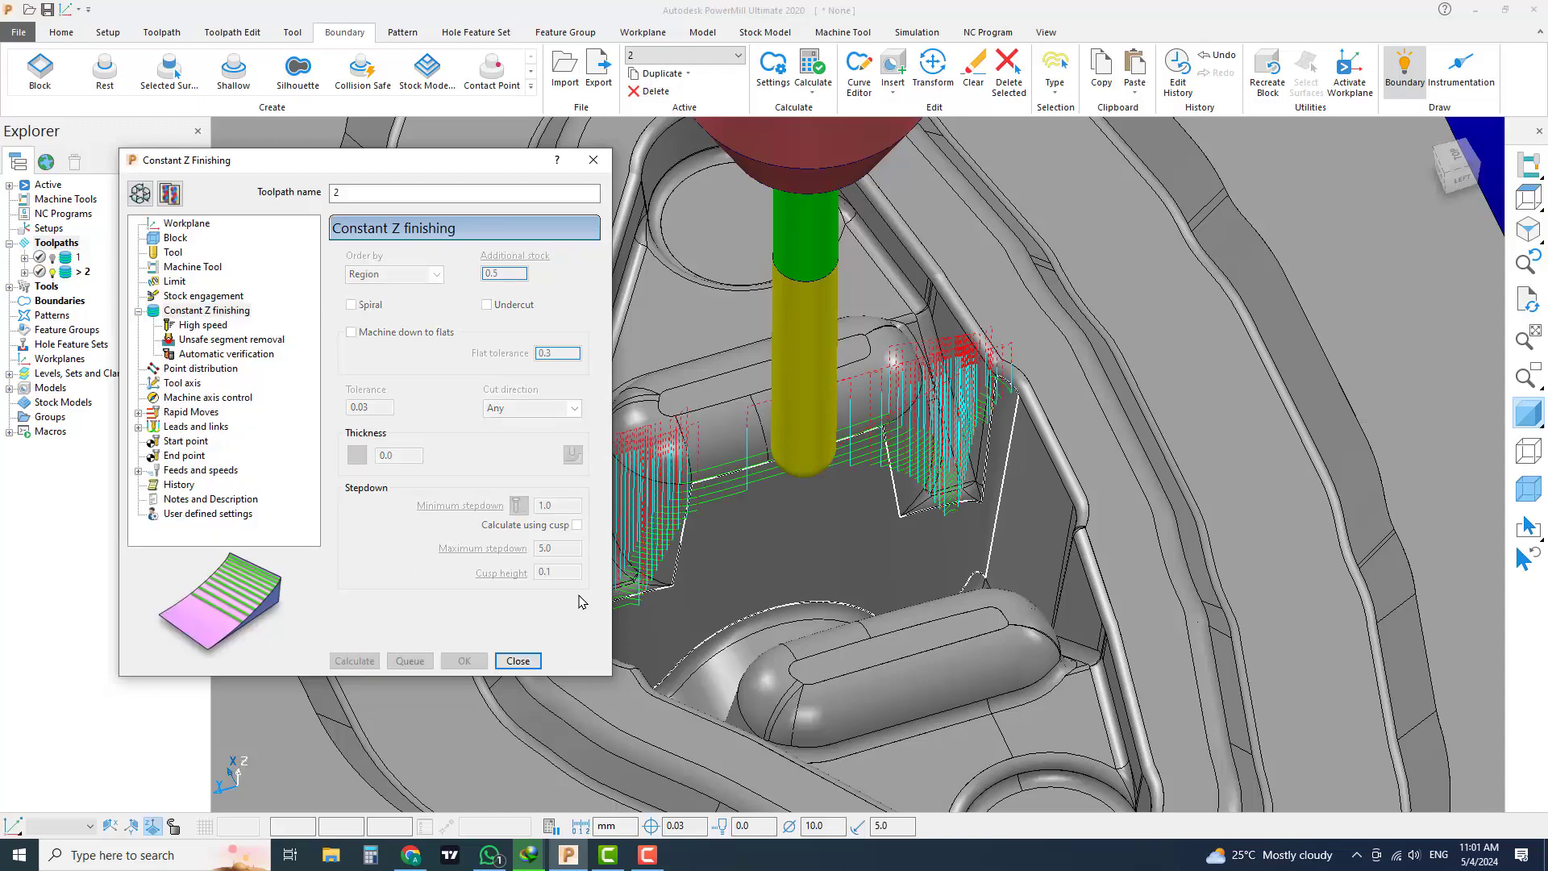
Step: Reopen toolpath 2's settings, check its boundary limit, and accept the form
{"action": "middle_click_drag", "start_coordinate": [645, 533], "coordinate": [679, 574]}
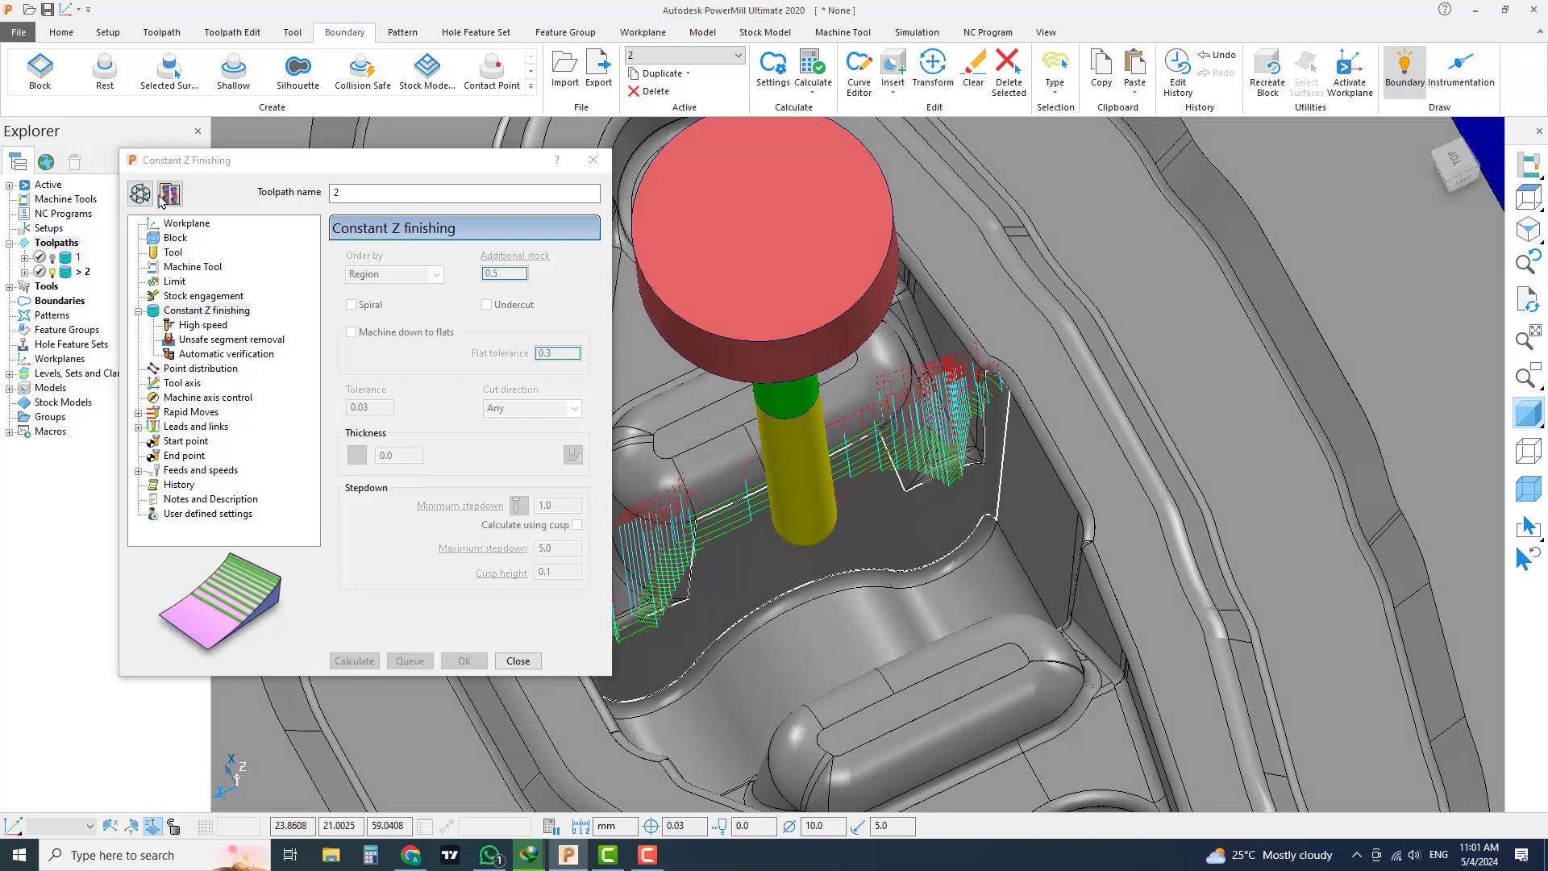
{"action": "left_click", "coordinate": [165, 197]}
{"action": "left_click", "coordinate": [175, 281]}
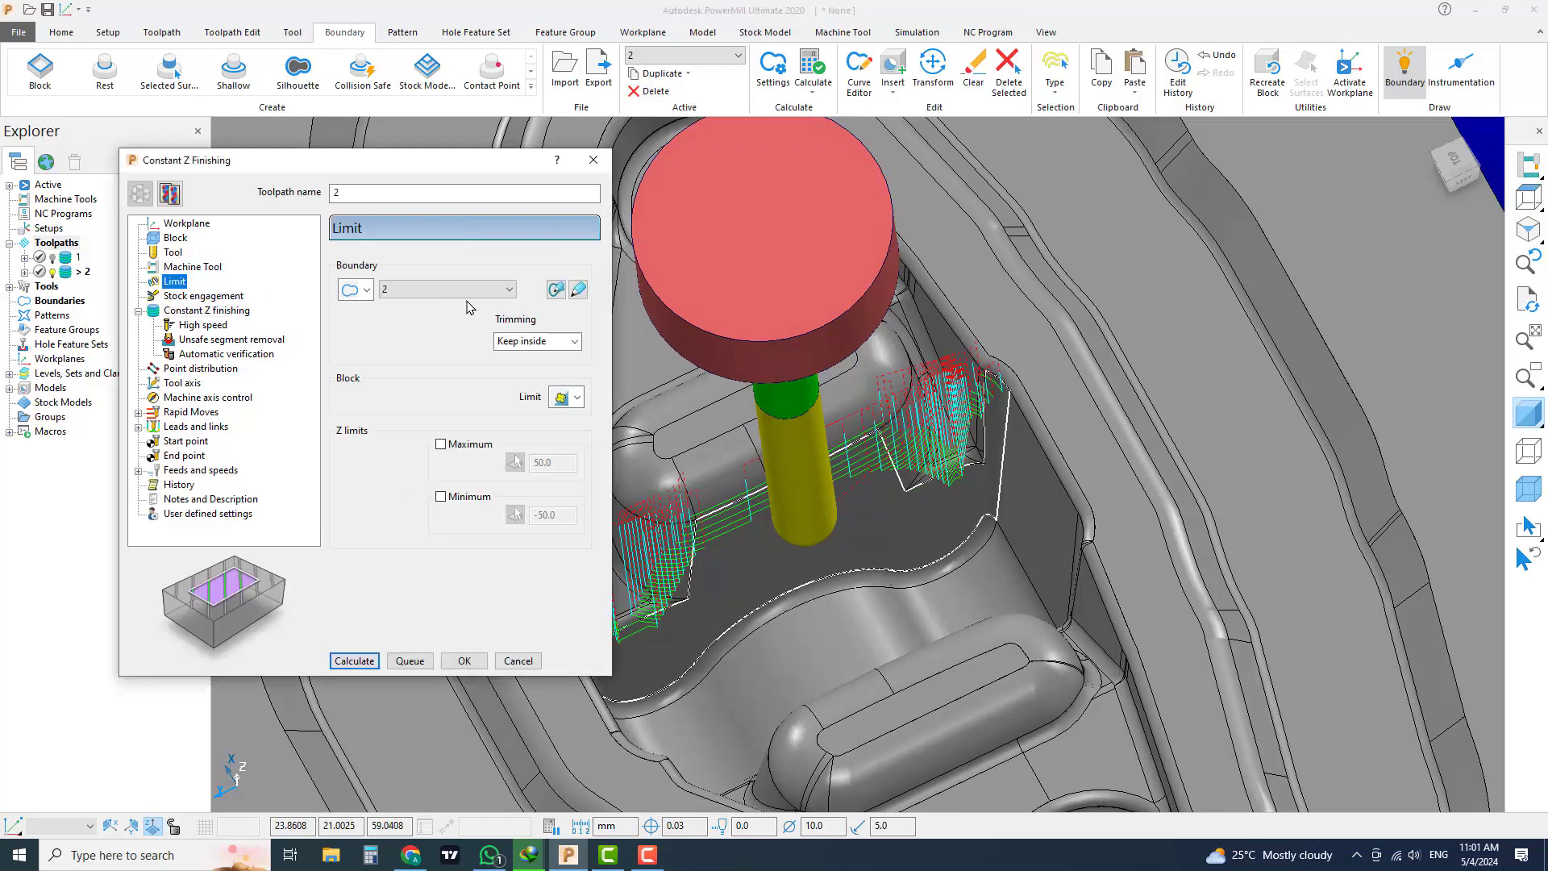
{"action": "left_click", "coordinate": [443, 289]}
{"action": "left_click", "coordinate": [466, 300]}
{"action": "left_click", "coordinate": [464, 661]}
Step: Examine toolpath 2's moves against the user-defined boundary, with the deep pocket face selected for reference
{"action": "scroll", "coordinate": [806, 533], "scroll_direction": "up", "scroll_amount": 4}
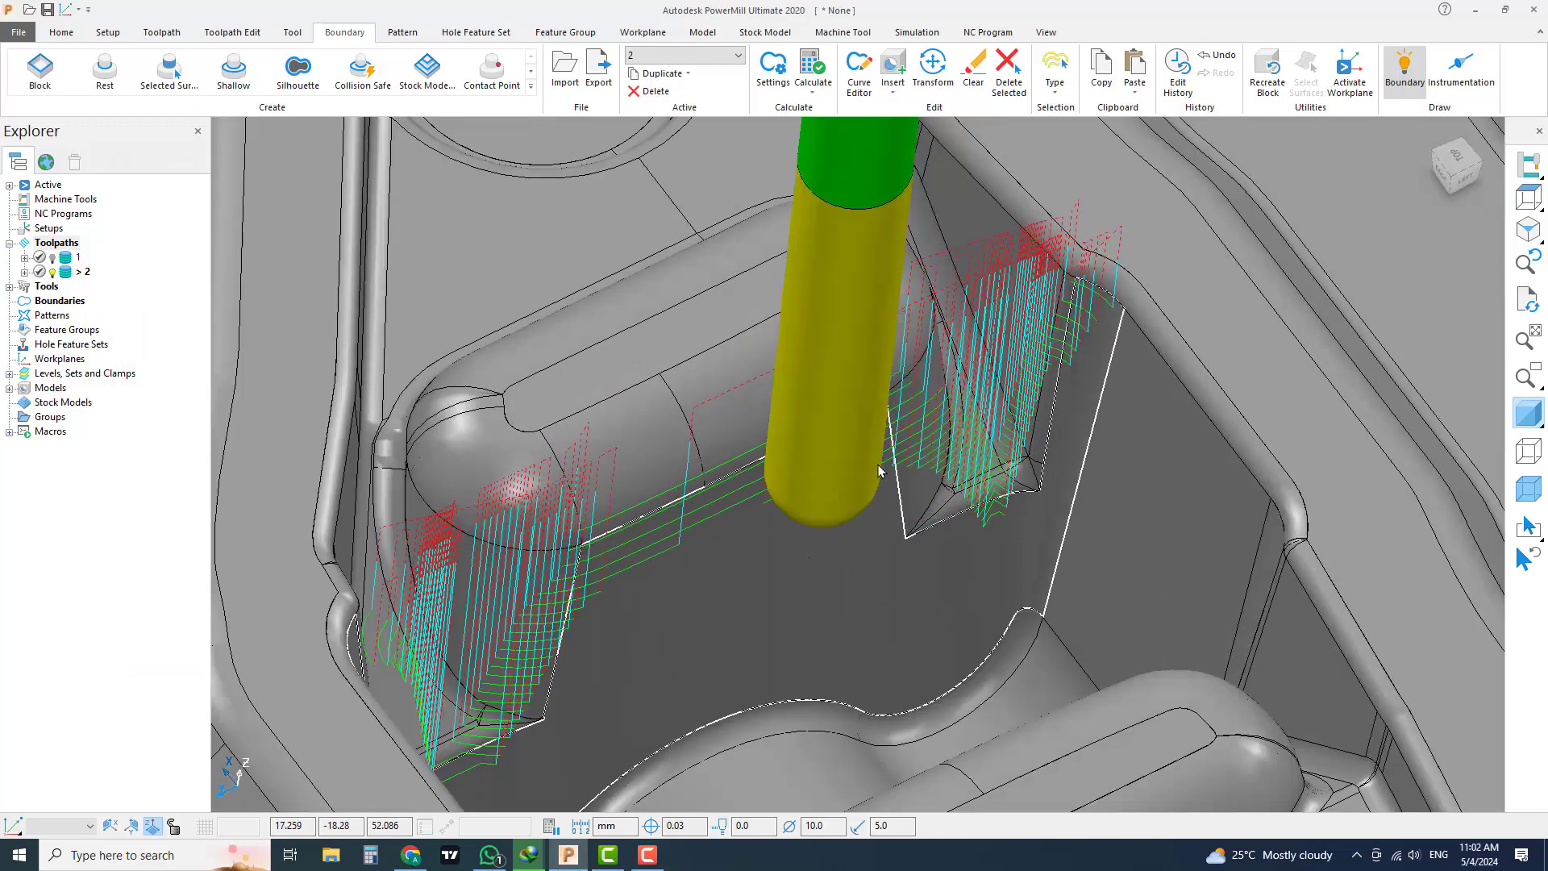
{"action": "middle_click_drag", "start_coordinate": [878, 464], "coordinate": [864, 496]}
{"action": "middle_click_drag", "start_coordinate": [874, 519], "coordinate": [777, 513]}
{"action": "scroll", "coordinate": [798, 524], "scroll_direction": "up", "scroll_amount": 3}
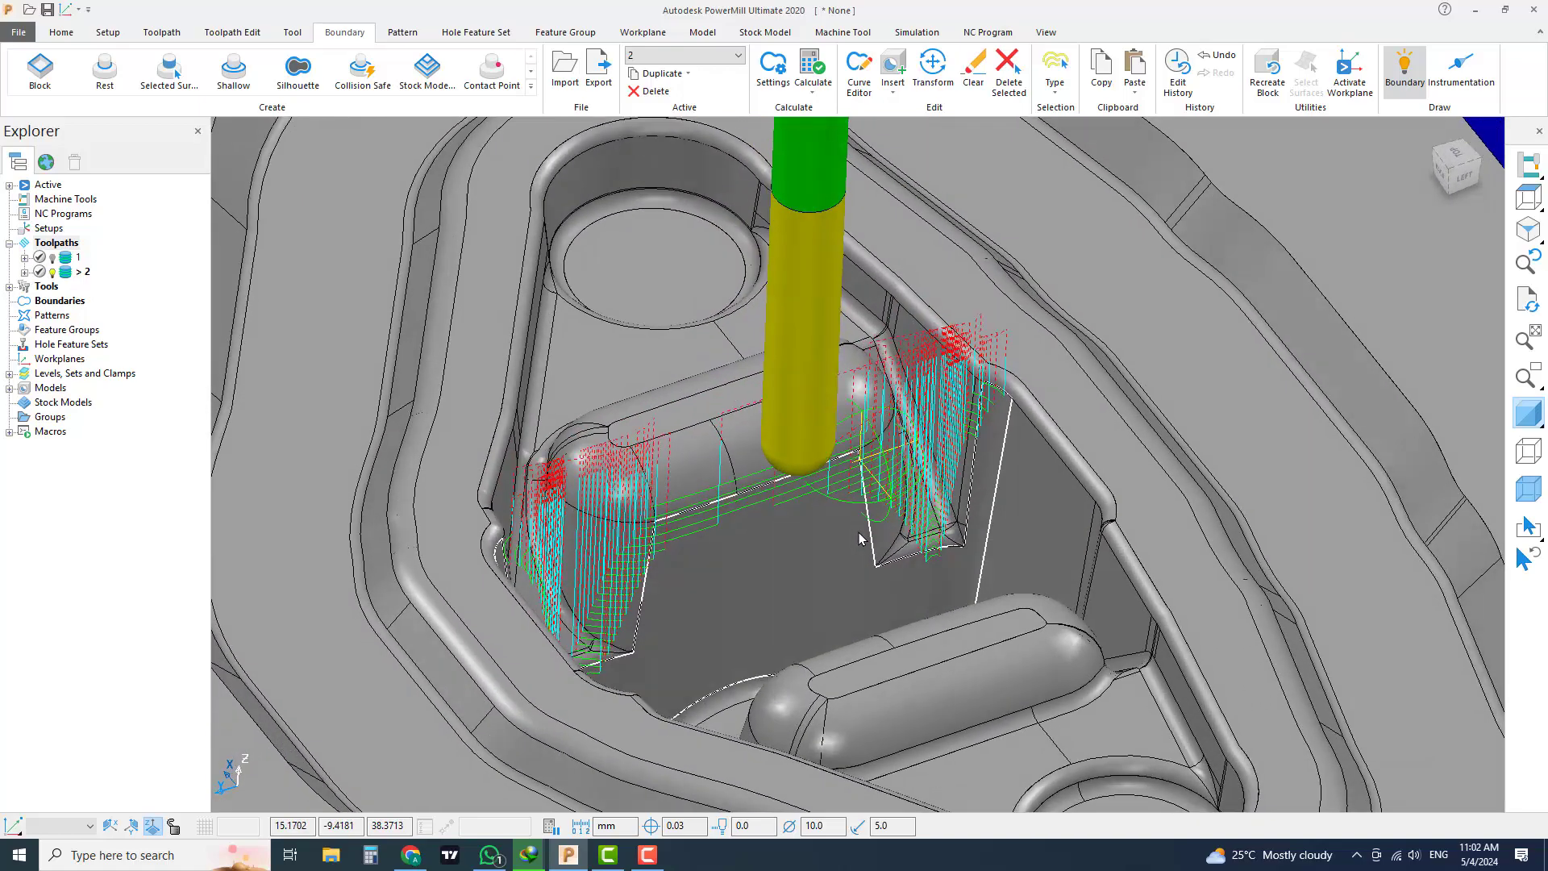
{"action": "scroll", "coordinate": [727, 533], "scroll_direction": "up", "scroll_amount": 2}
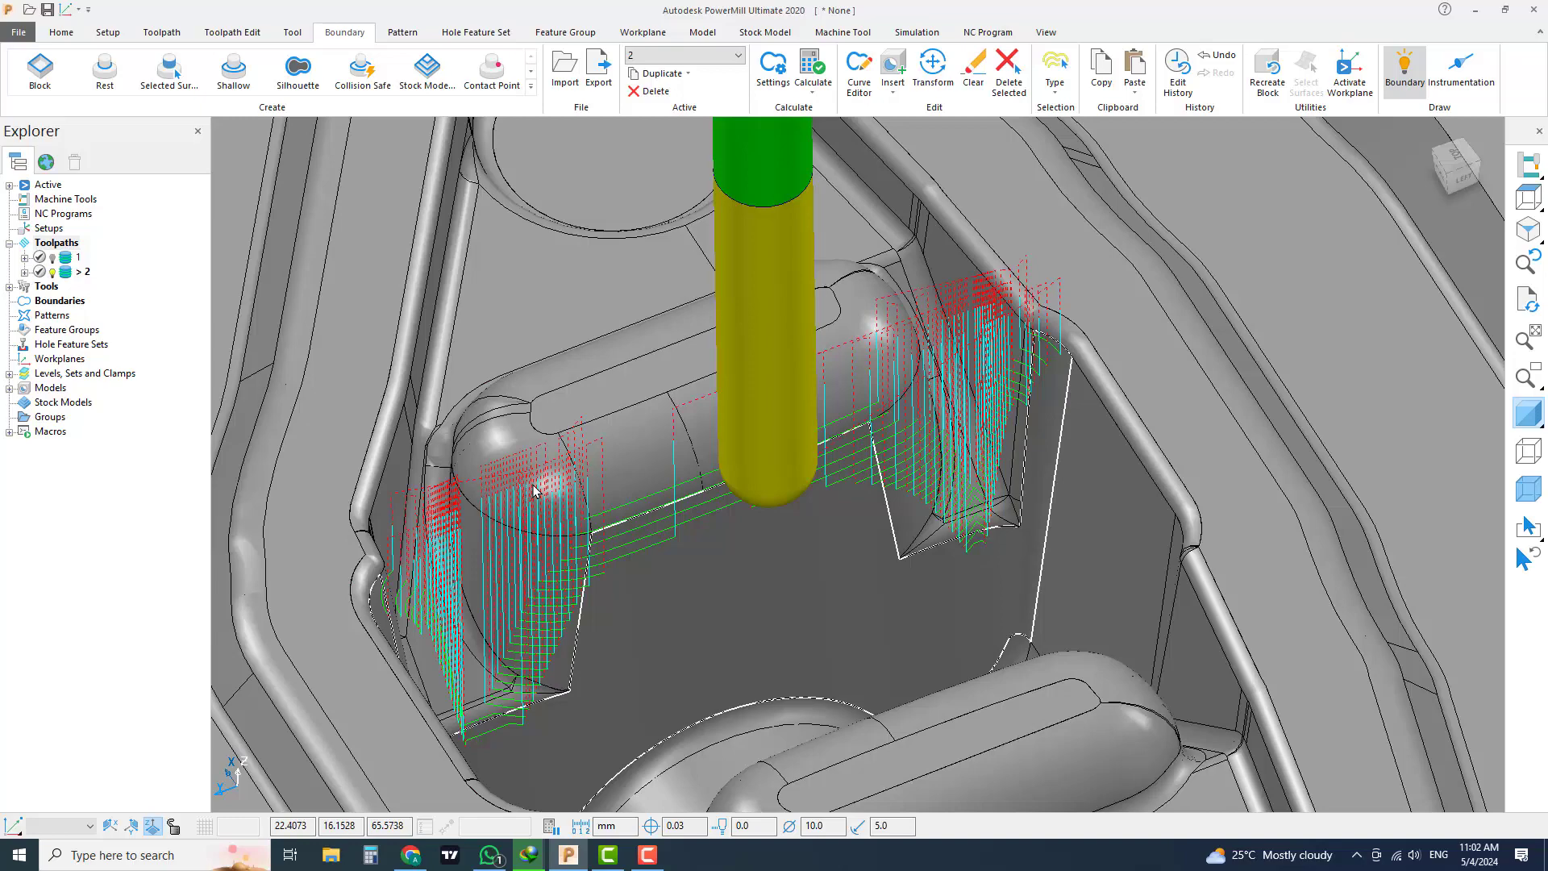
{"action": "left_click", "coordinate": [655, 574]}
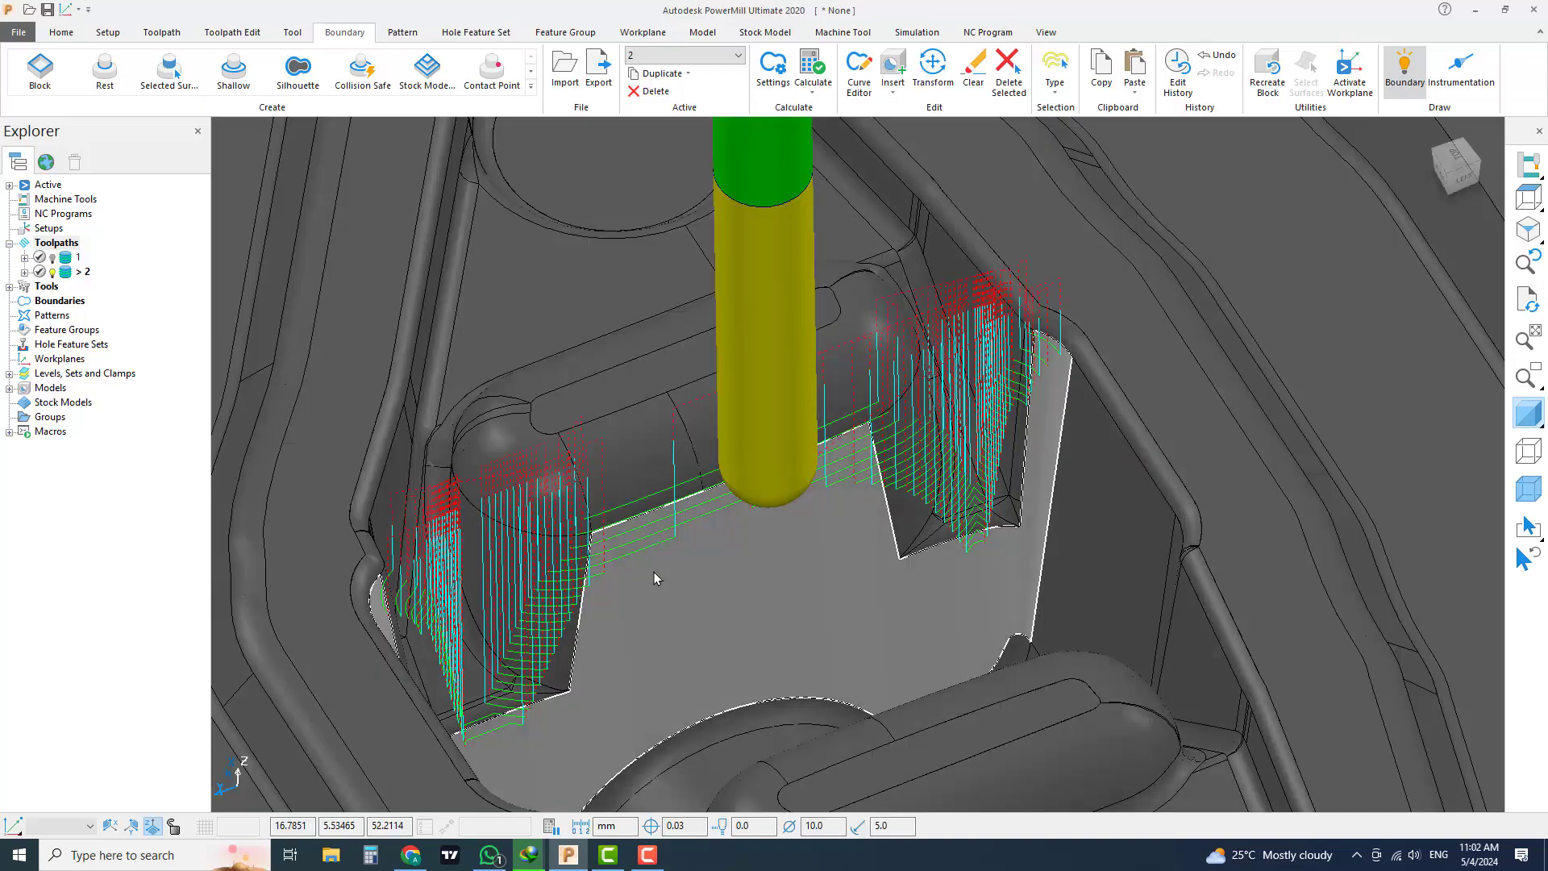
{"action": "scroll", "coordinate": [657, 573], "scroll_direction": "down", "scroll_amount": 1}
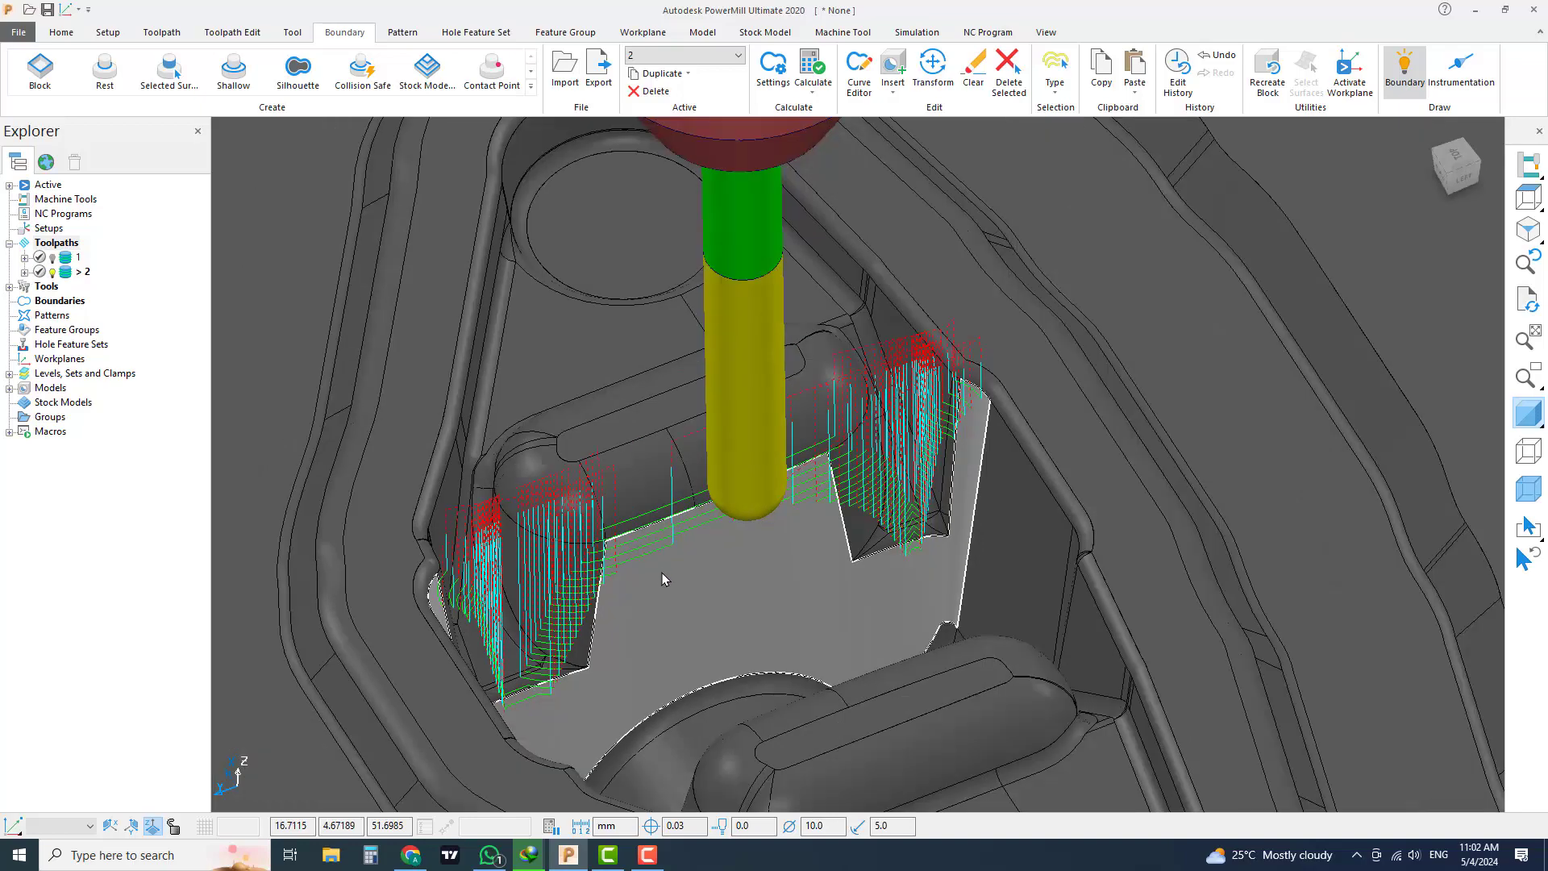
{"action": "scroll", "coordinate": [661, 573], "scroll_direction": "down", "scroll_amount": 3}
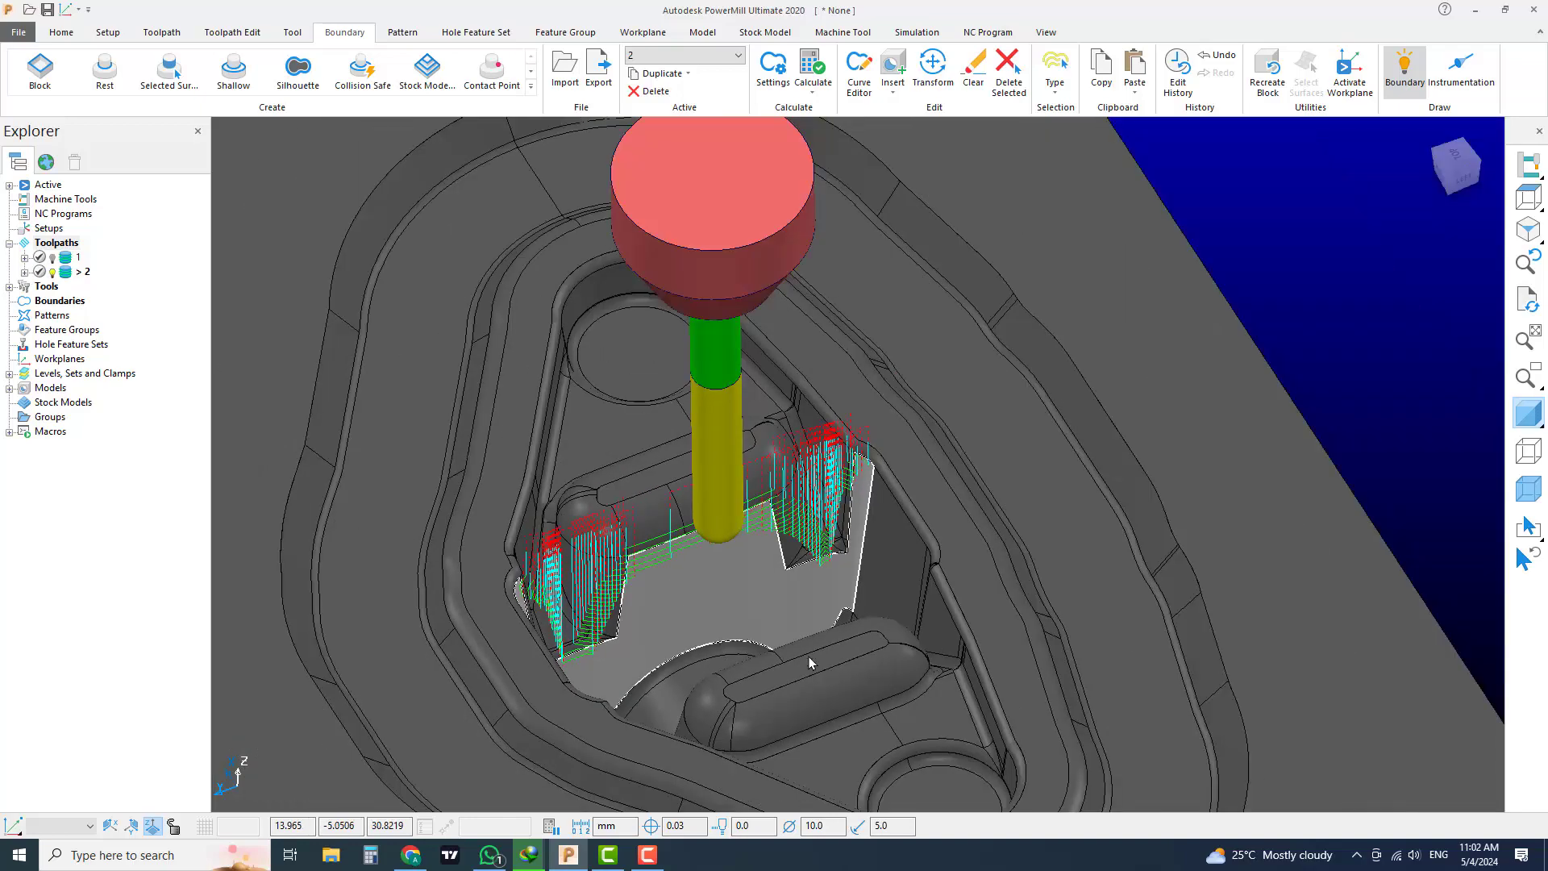
{"action": "scroll", "coordinate": [744, 569], "scroll_direction": "up", "scroll_amount": 1}
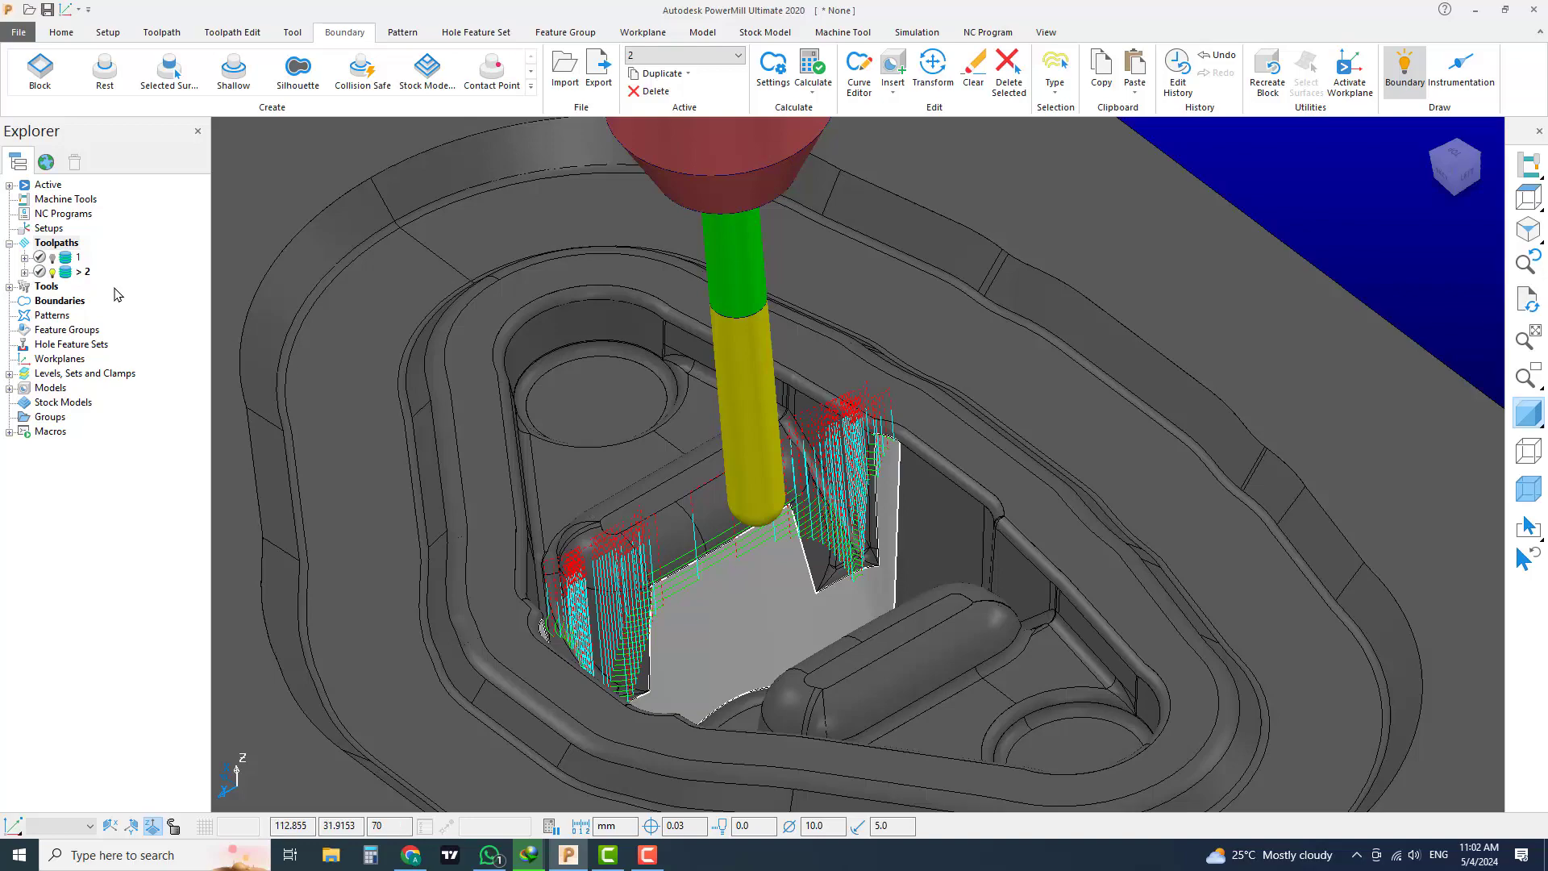
Step: Compare how toolpaths 1 and 2 cover the deep pocket face by activating each in turn, ending with toolpath 2
{"action": "double_click", "coordinate": [70, 258]}
{"action": "scroll", "coordinate": [807, 649], "scroll_direction": "up", "scroll_amount": 1}
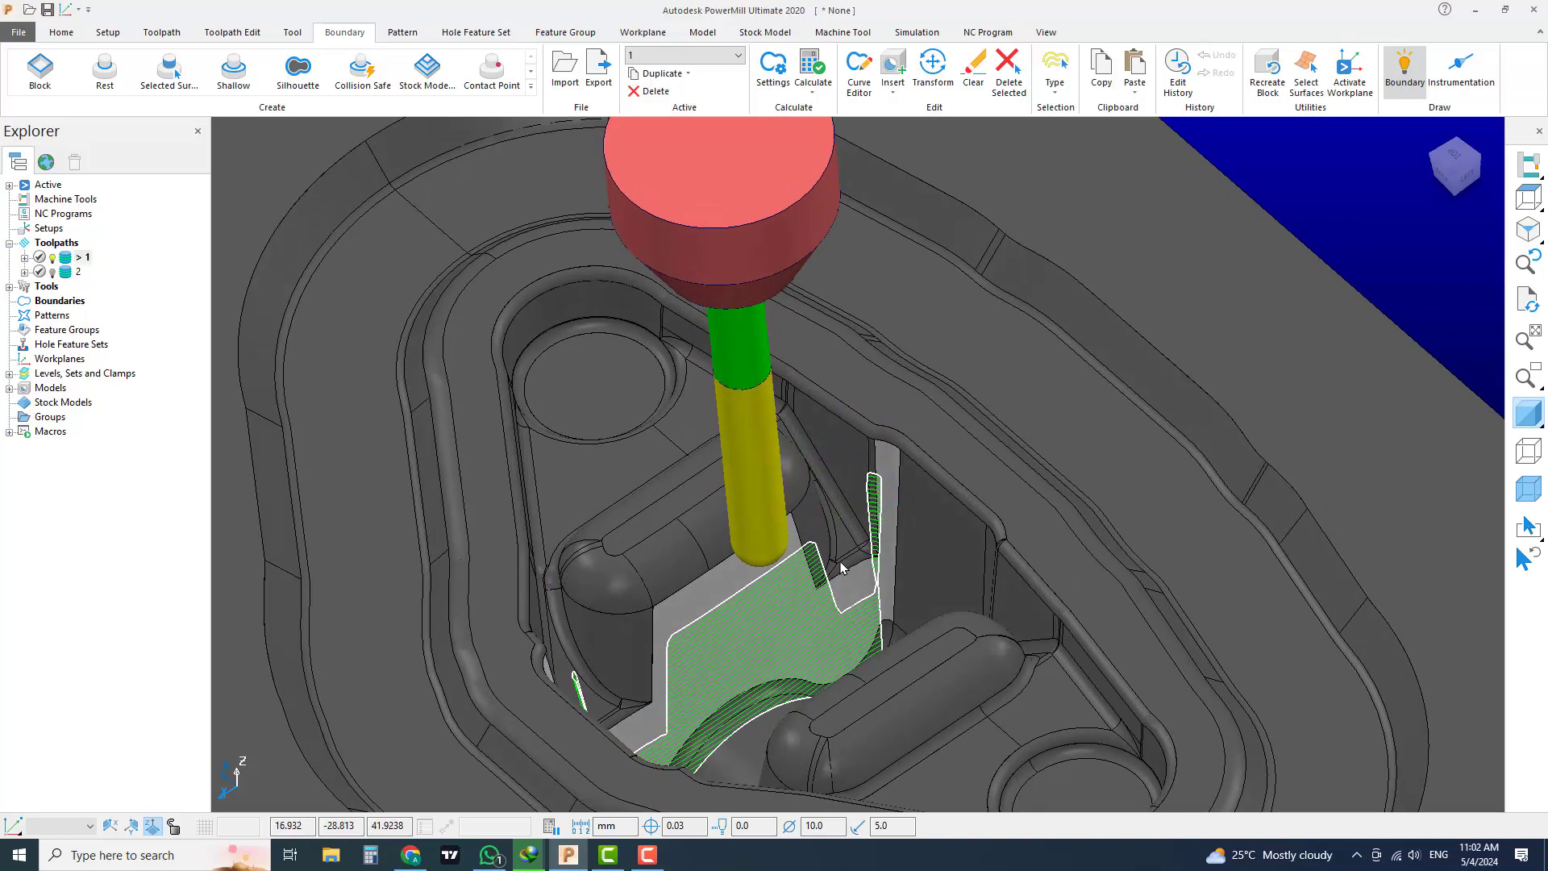
{"action": "middle_click_drag", "start_coordinate": [684, 703], "coordinate": [658, 744]}
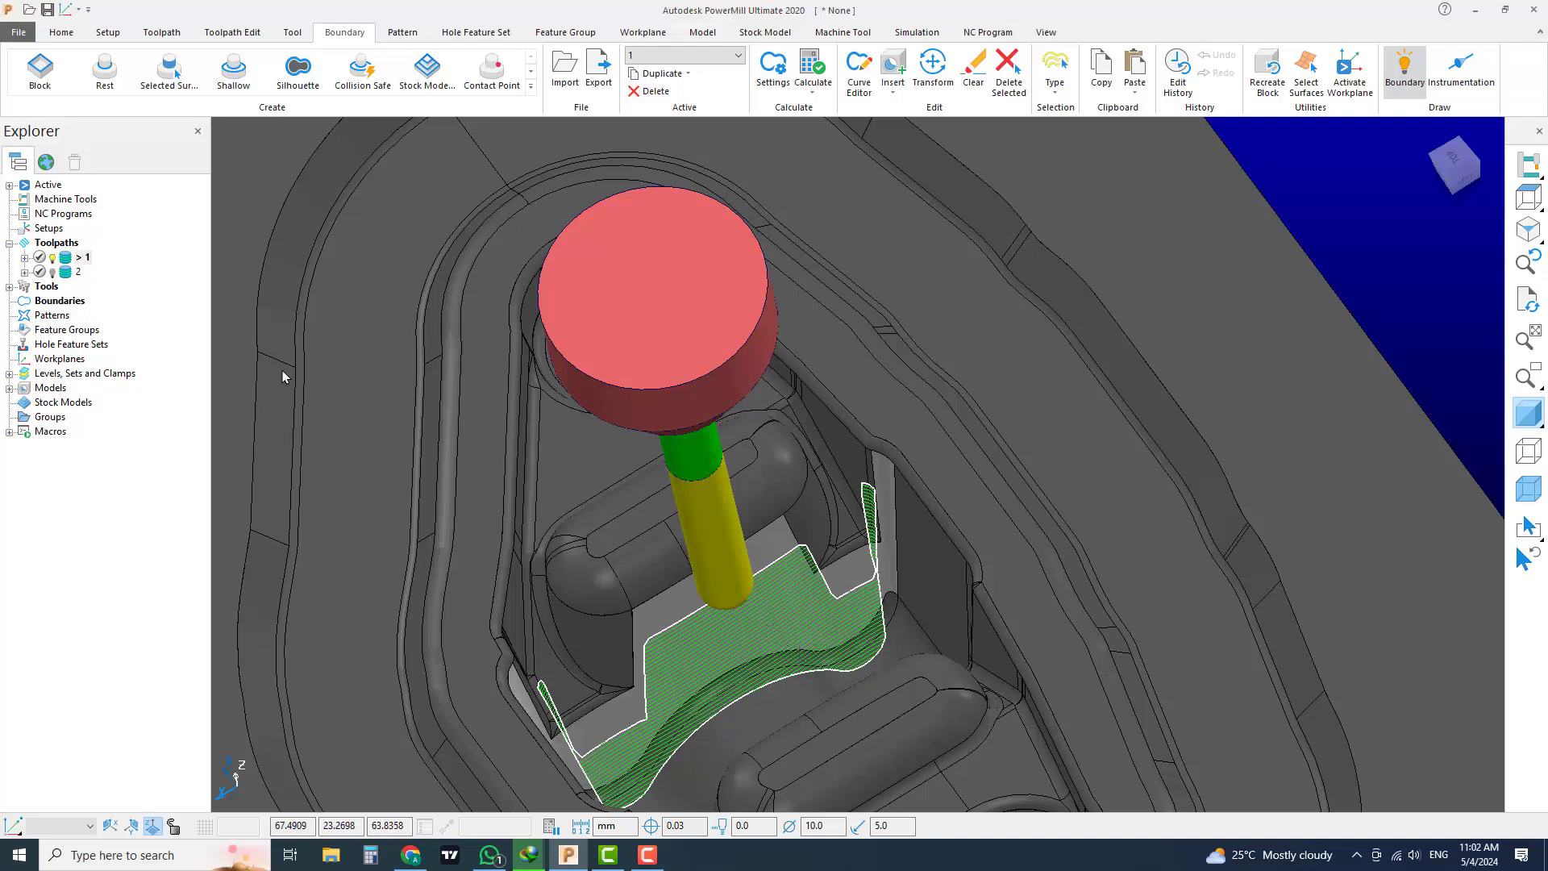
{"action": "double_click", "coordinate": [70, 272]}
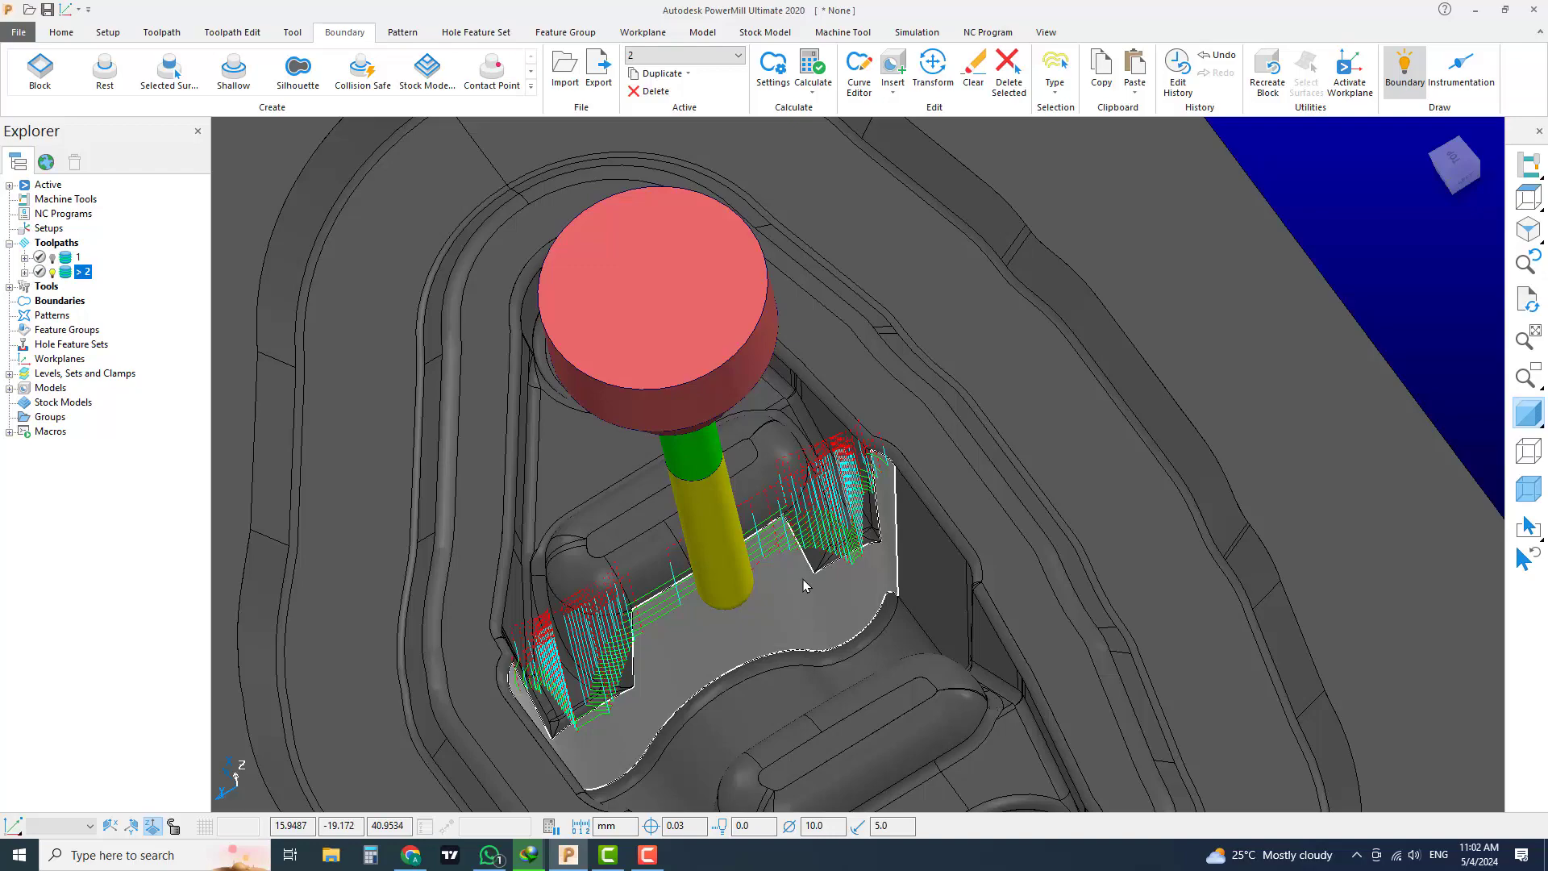
{"action": "scroll", "coordinate": [803, 579], "scroll_direction": "down", "scroll_amount": 5}
{"action": "scroll", "coordinate": [803, 545], "scroll_direction": "up", "scroll_amount": 3}
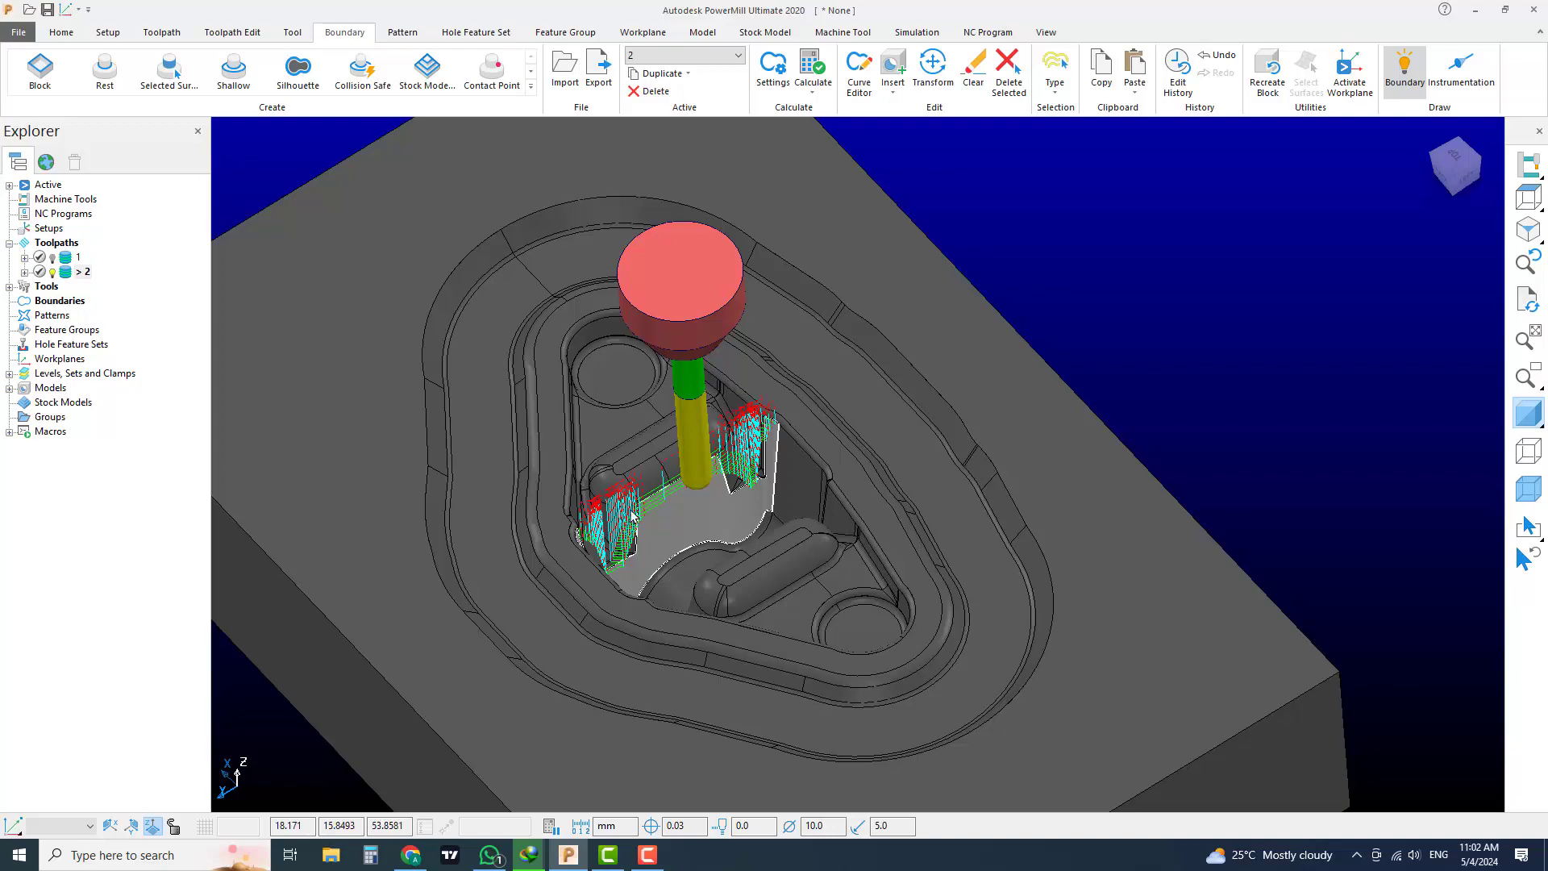
Step: Examine the mould's flat top face and the outer edge of the pocket opening
{"action": "scroll", "coordinate": [1149, 571], "scroll_direction": "down", "scroll_amount": 4}
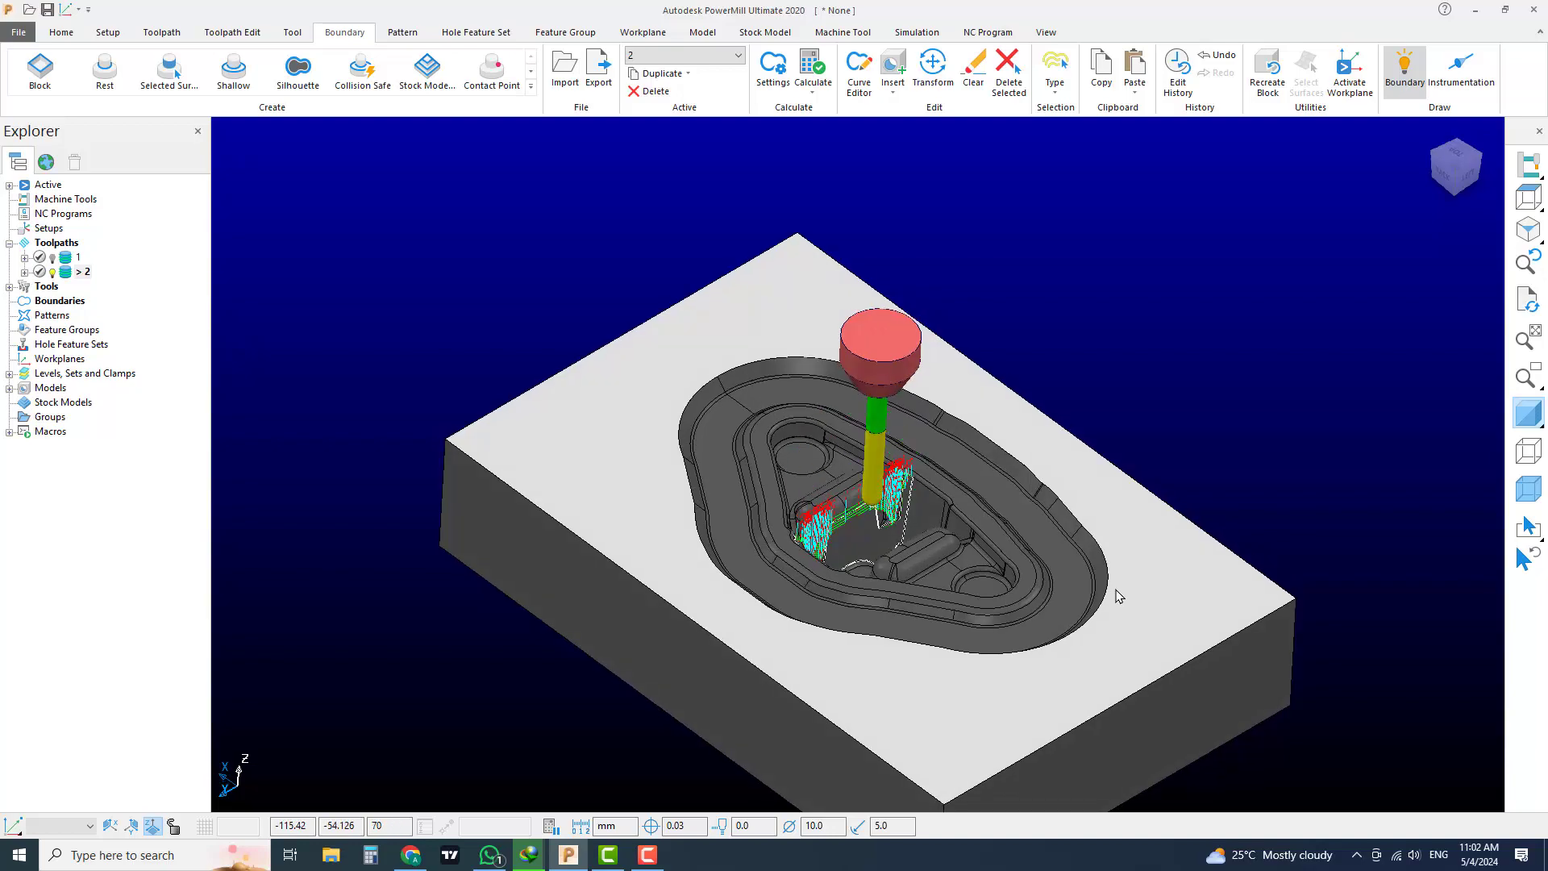
{"action": "scroll", "coordinate": [1123, 588], "scroll_direction": "up", "scroll_amount": 2}
{"action": "scroll", "coordinate": [1122, 589], "scroll_direction": "down", "scroll_amount": 1}
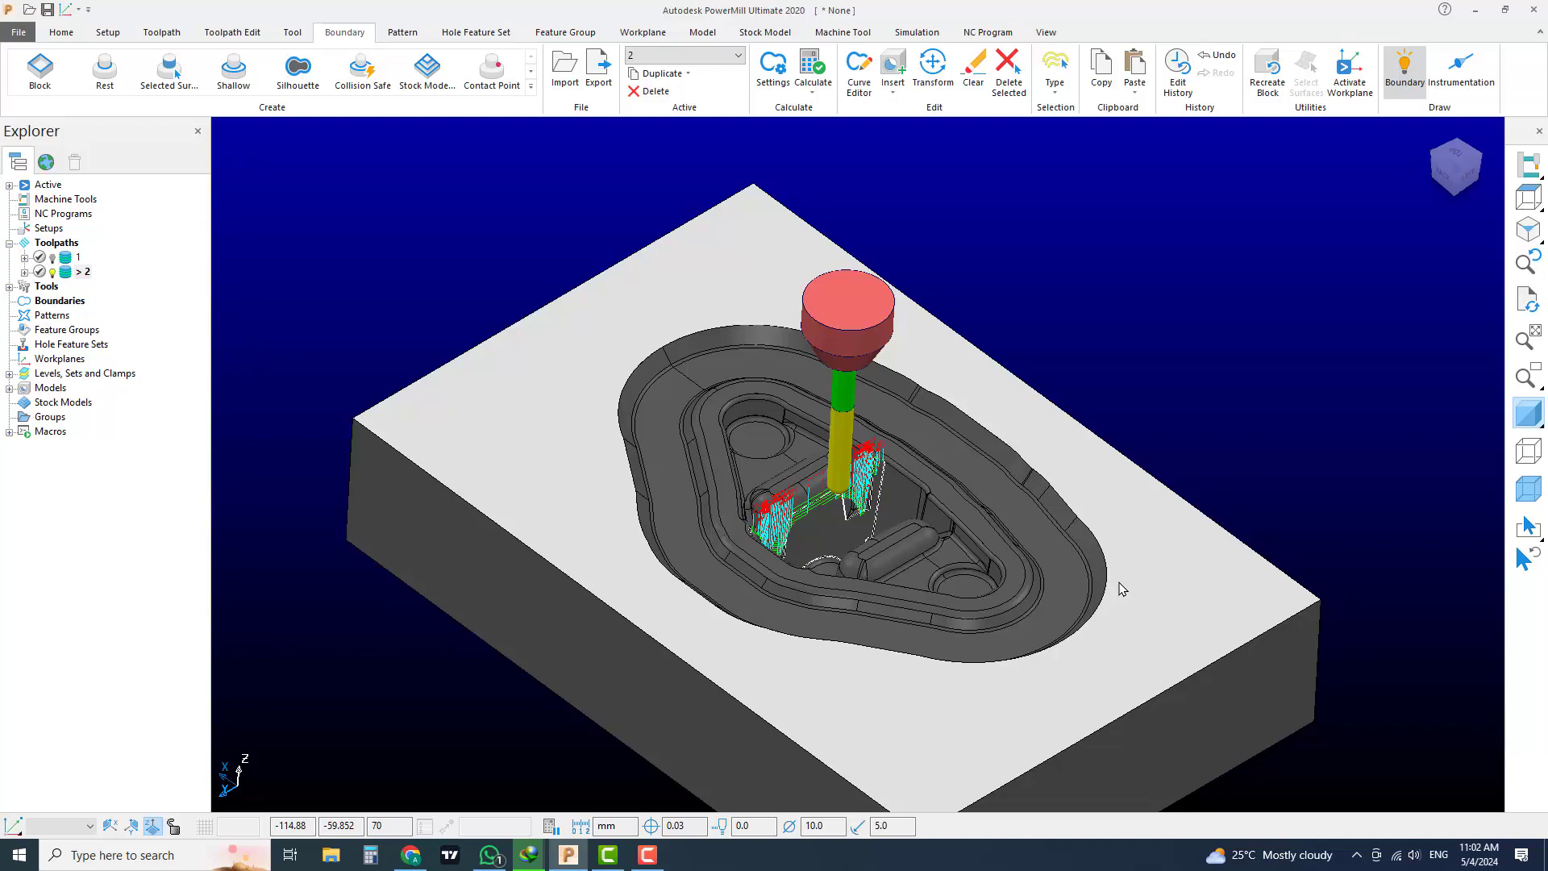
{"action": "scroll", "coordinate": [1209, 436], "scroll_direction": "up", "scroll_amount": 1}
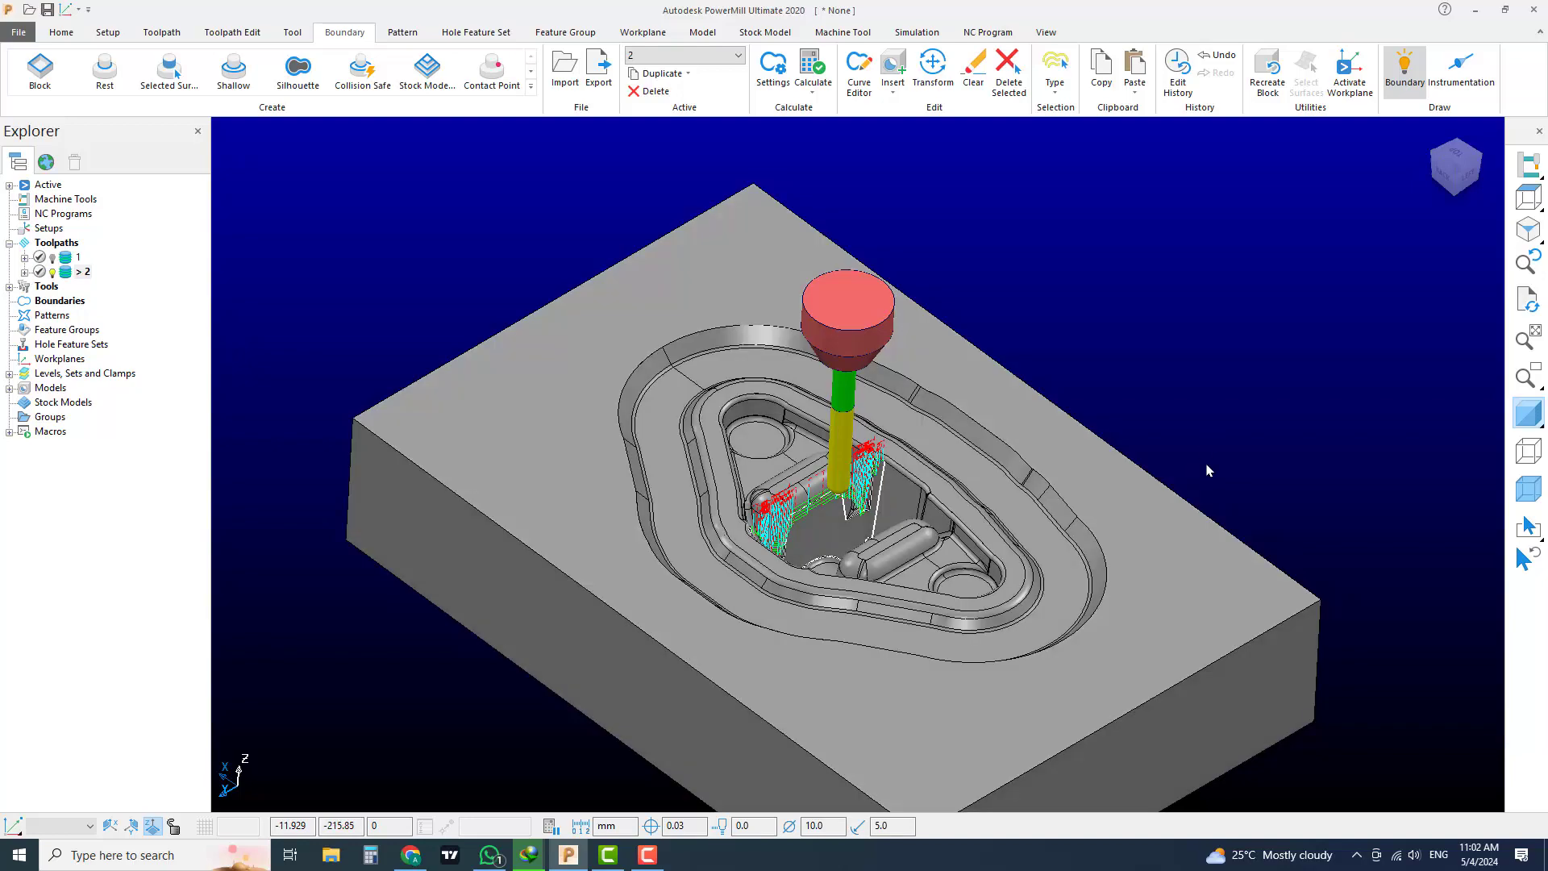
{"action": "scroll", "coordinate": [1186, 554], "scroll_direction": "down", "scroll_amount": 1}
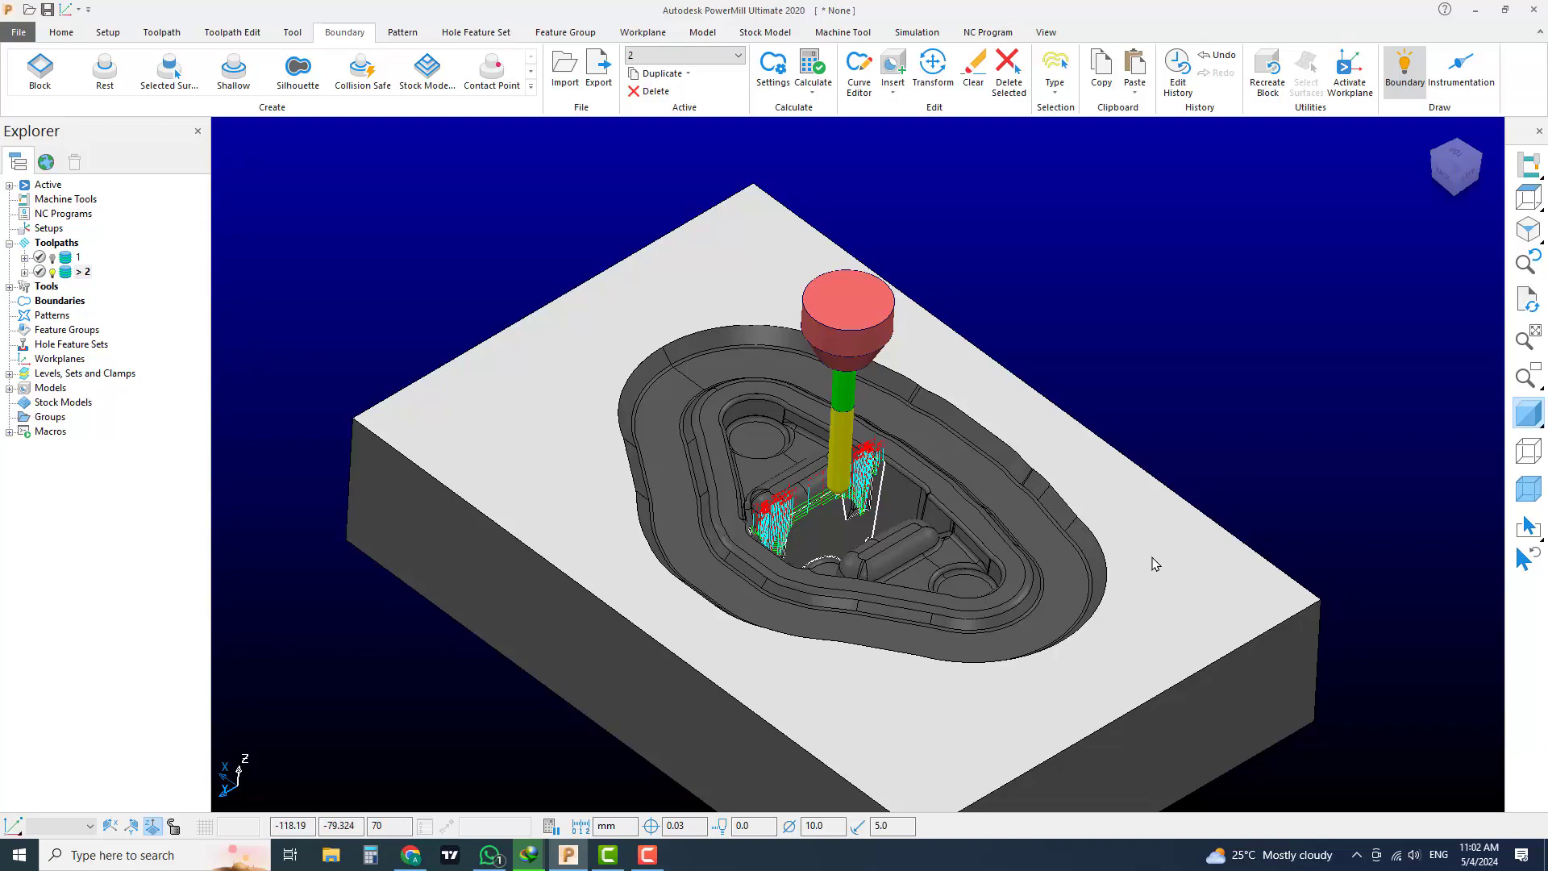
{"action": "scroll", "coordinate": [1148, 564], "scroll_direction": "up", "scroll_amount": 2}
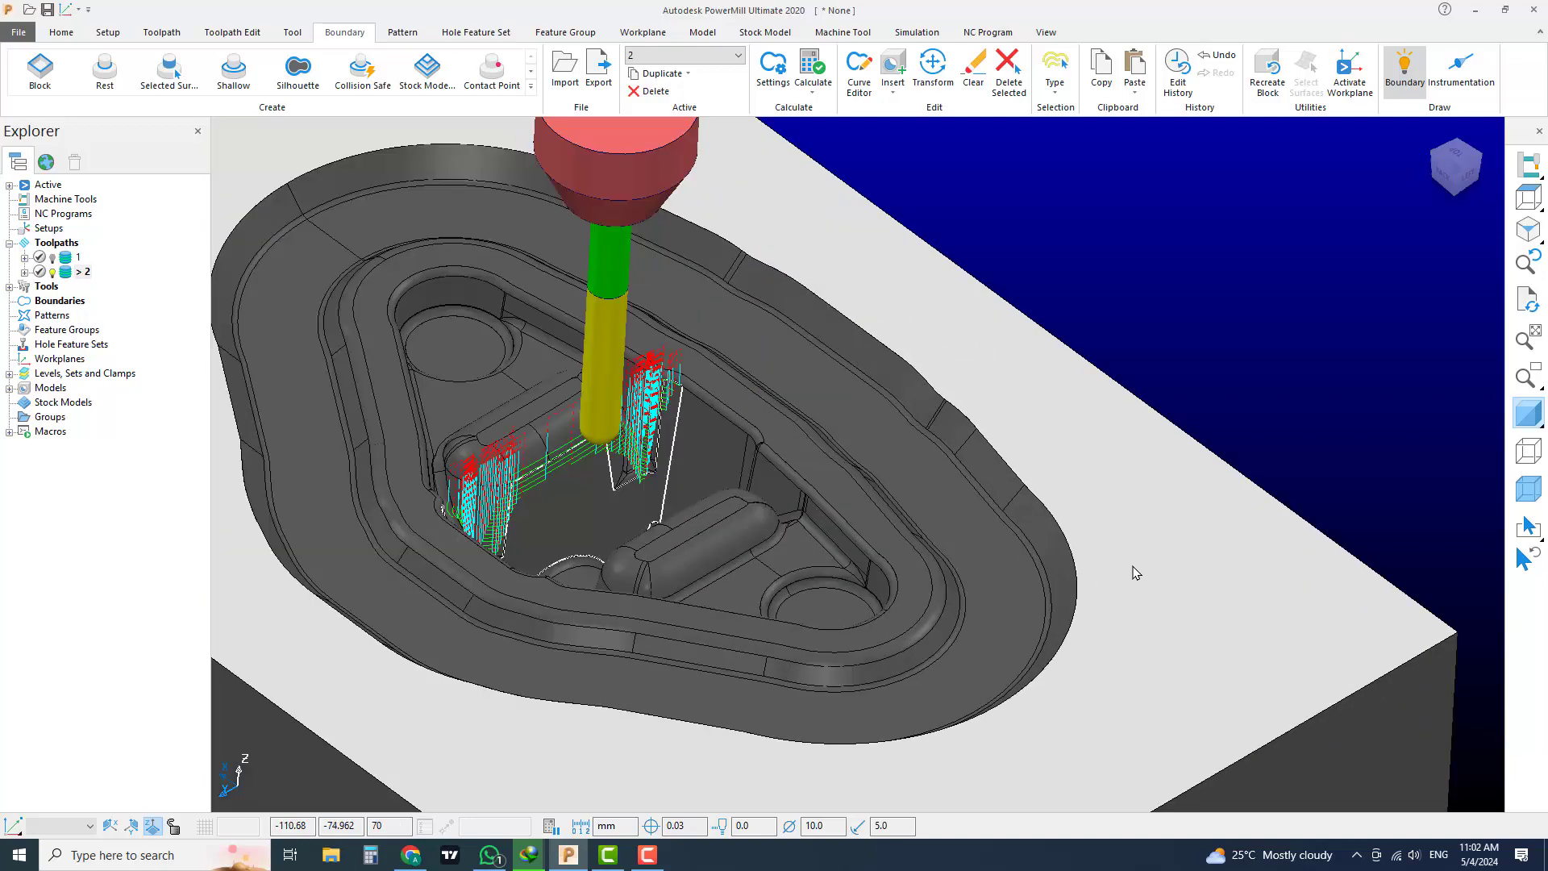
{"action": "scroll", "coordinate": [1136, 572], "scroll_direction": "down", "scroll_amount": 1}
{"action": "scroll", "coordinate": [1023, 529], "scroll_direction": "up", "scroll_amount": 2}
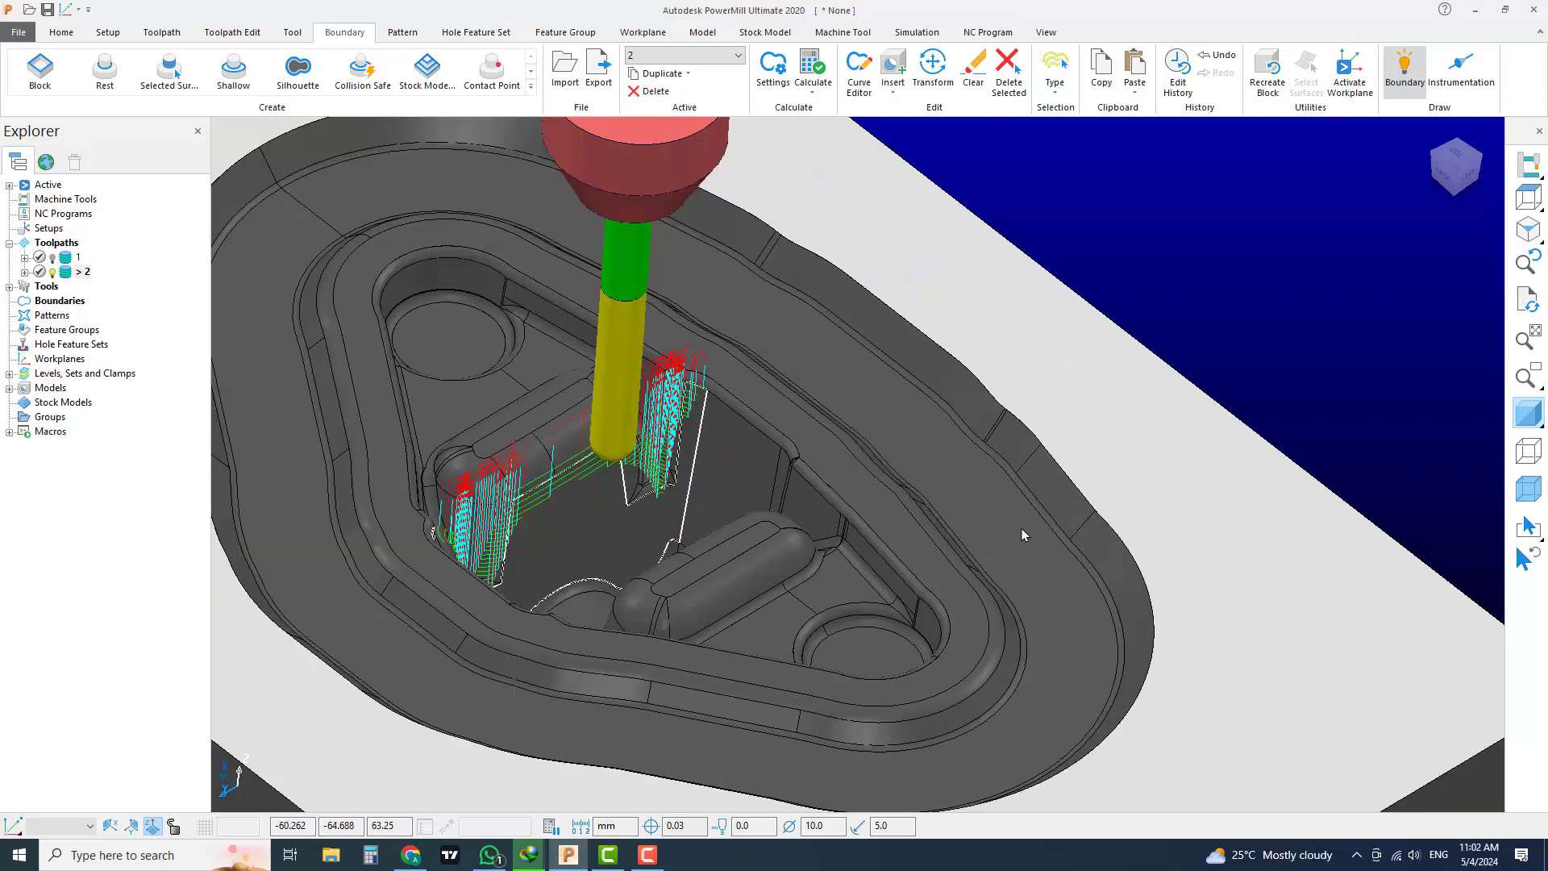
{"action": "scroll", "coordinate": [1063, 529], "scroll_direction": "down", "scroll_amount": 1}
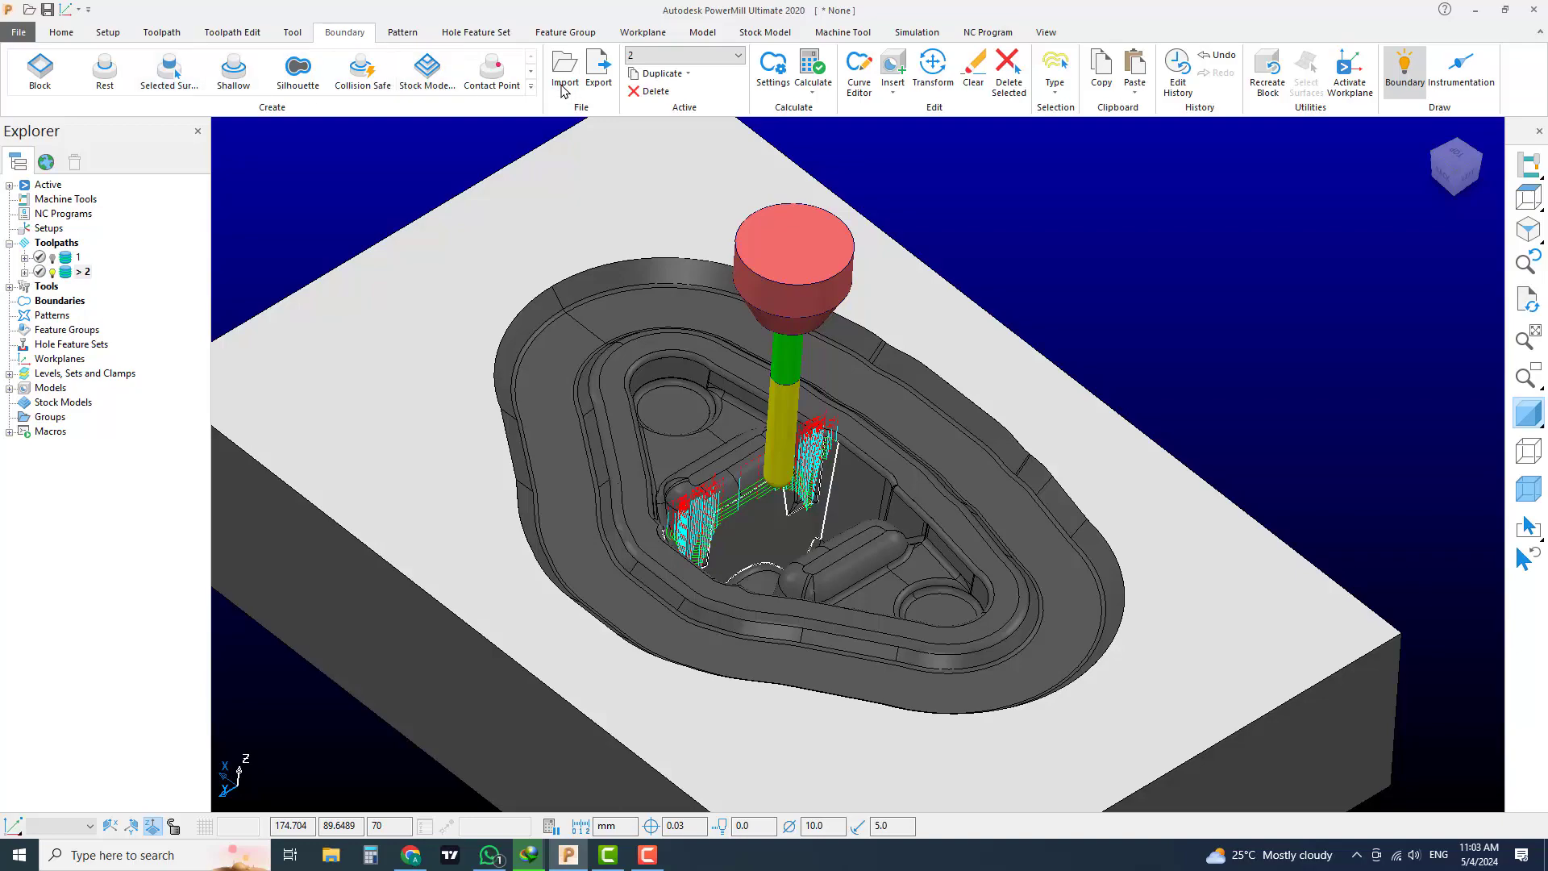
Step: Create a new User Defined boundary and begin inserting a composite curve into it
{"action": "left_click", "coordinate": [531, 86]}
{"action": "left_click", "coordinate": [168, 127]}
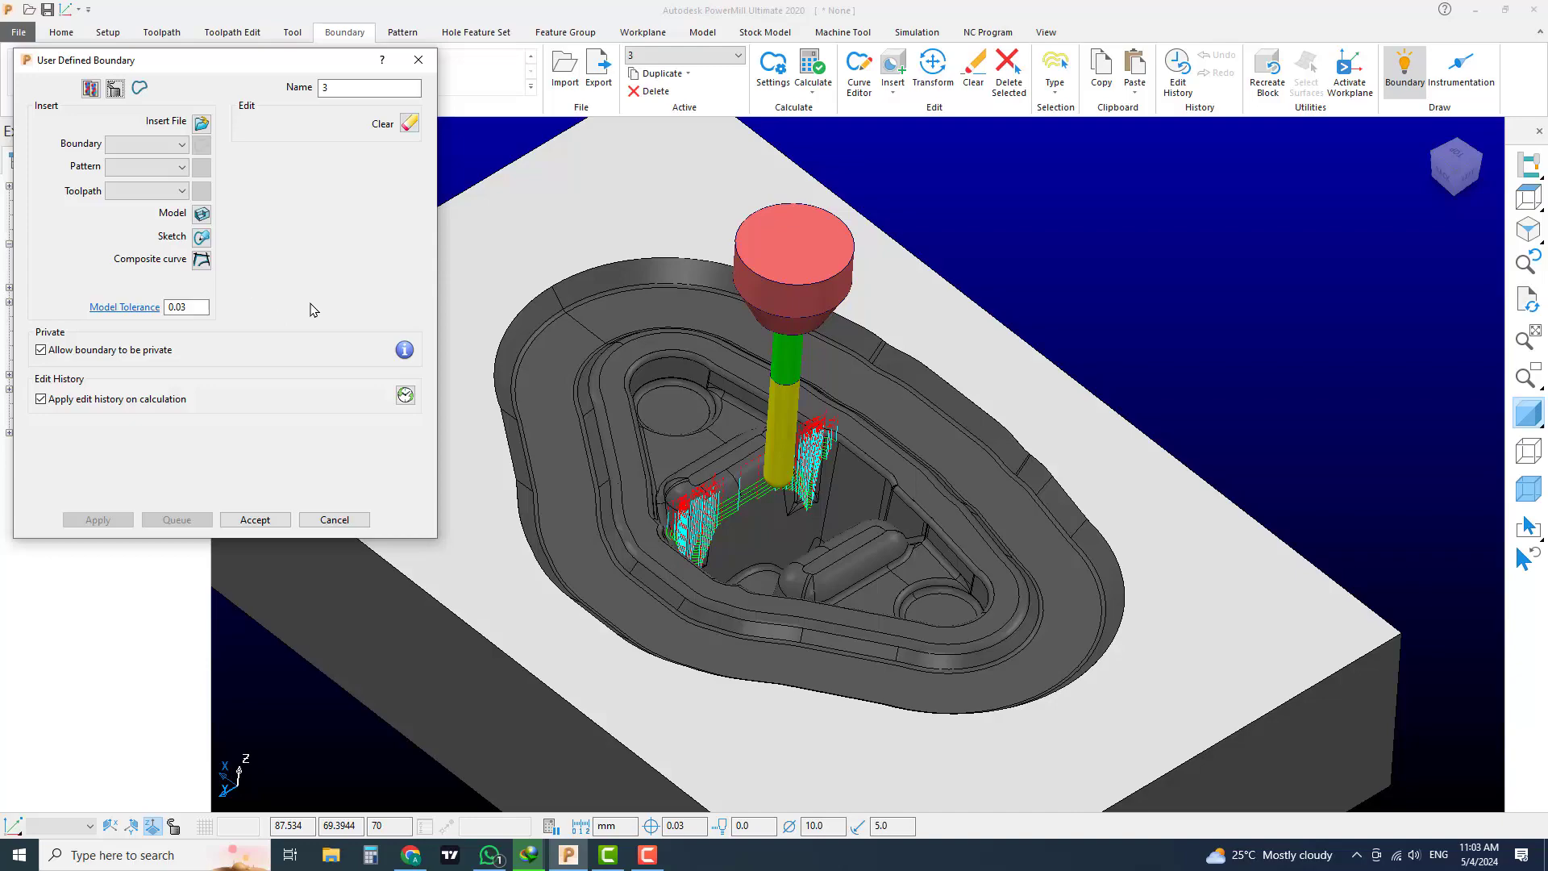
{"action": "left_click", "coordinate": [1235, 509]}
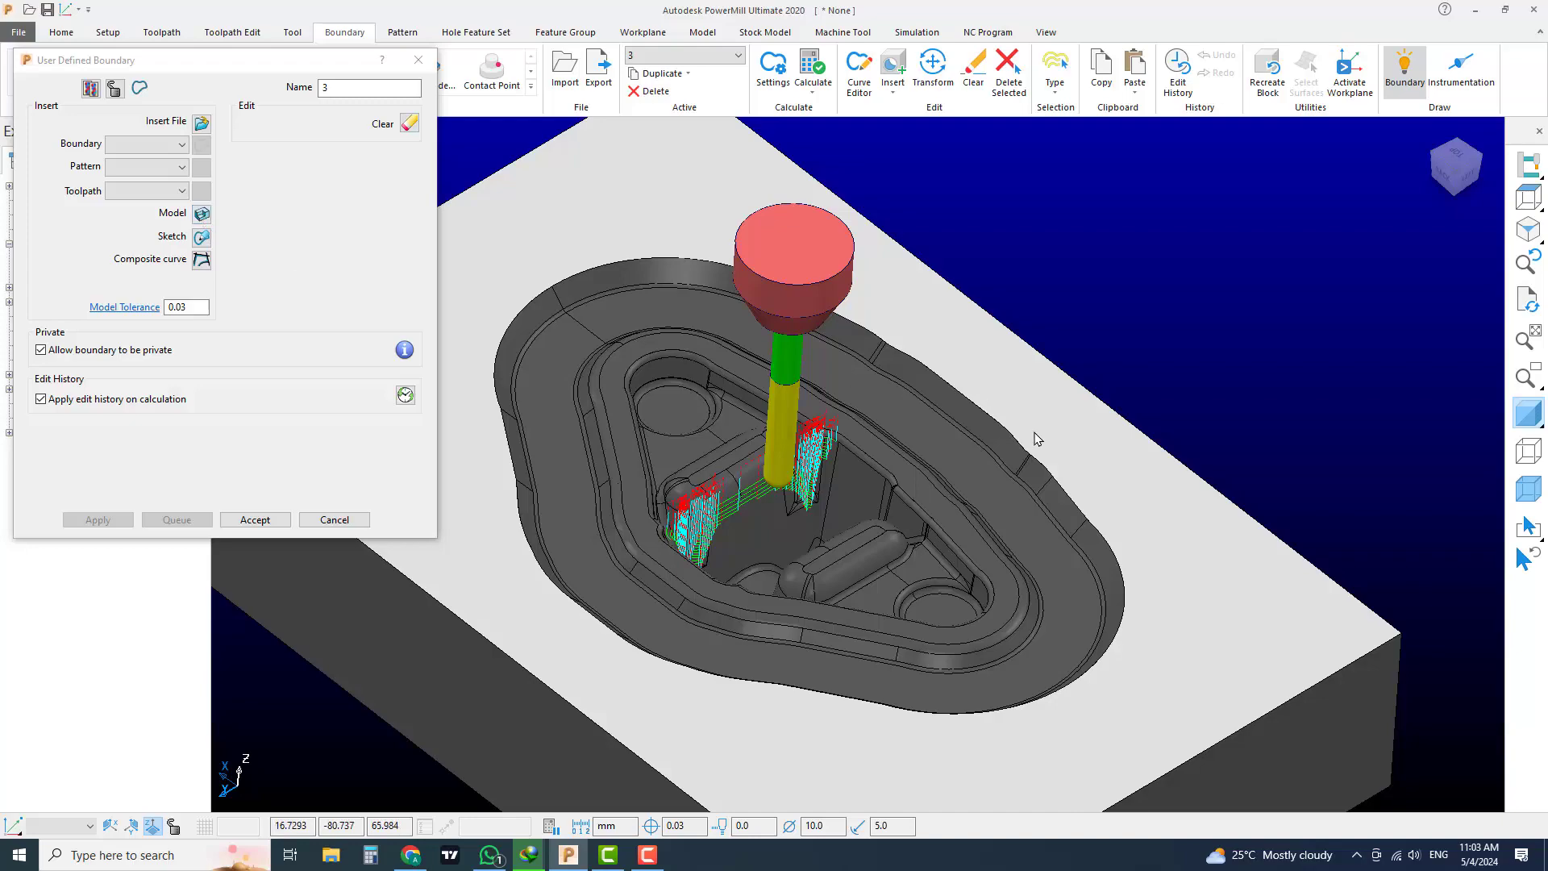
{"action": "scroll", "coordinate": [867, 461], "scroll_direction": "down", "scroll_amount": 2}
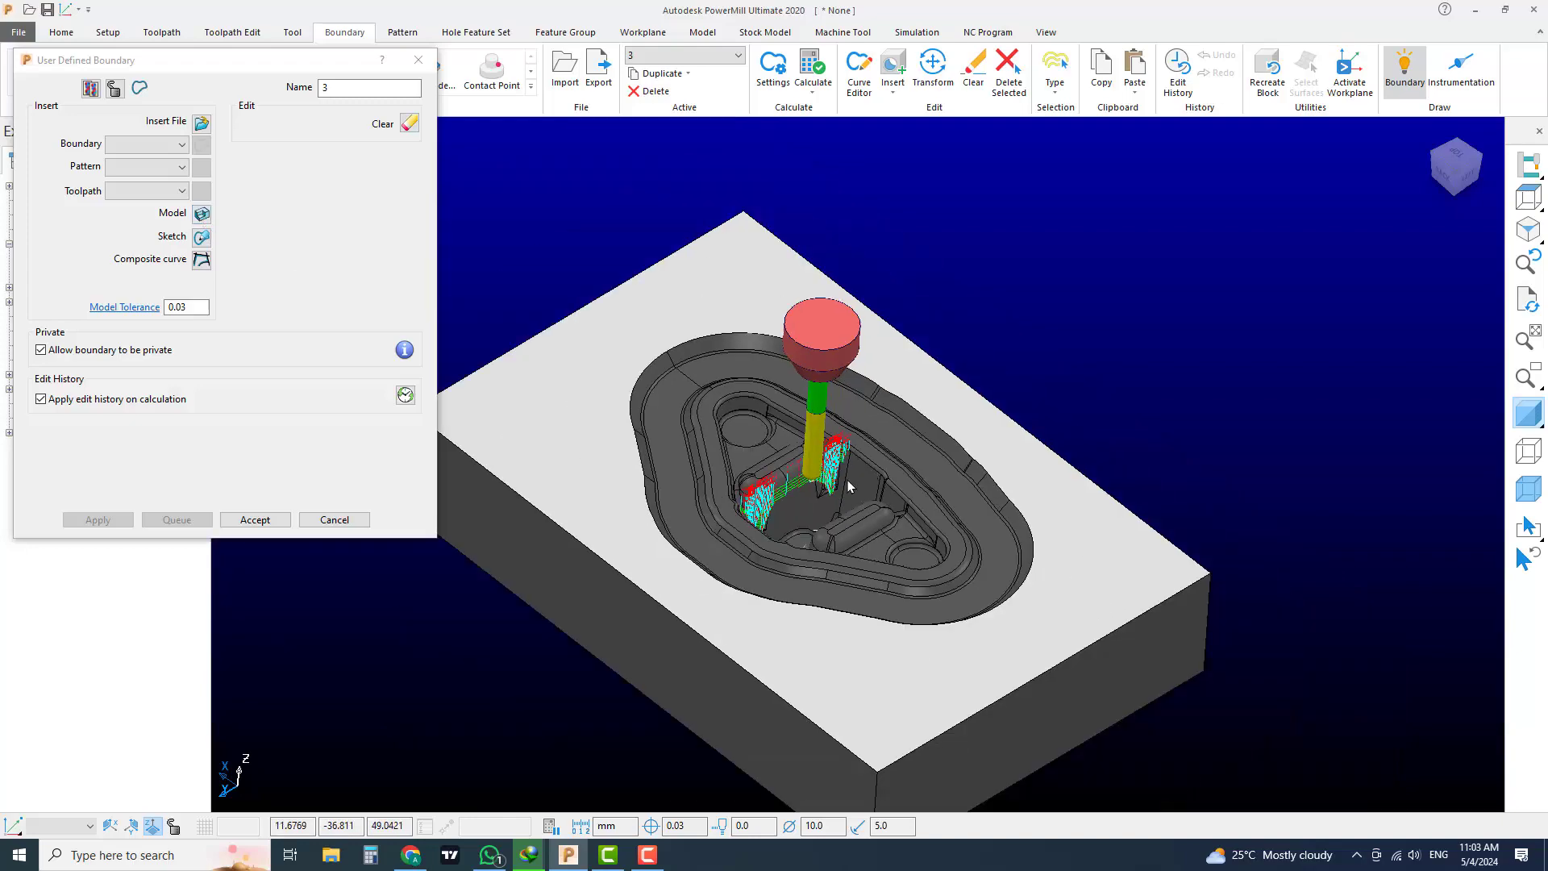
{"action": "scroll", "coordinate": [848, 481], "scroll_direction": "up", "scroll_amount": 3}
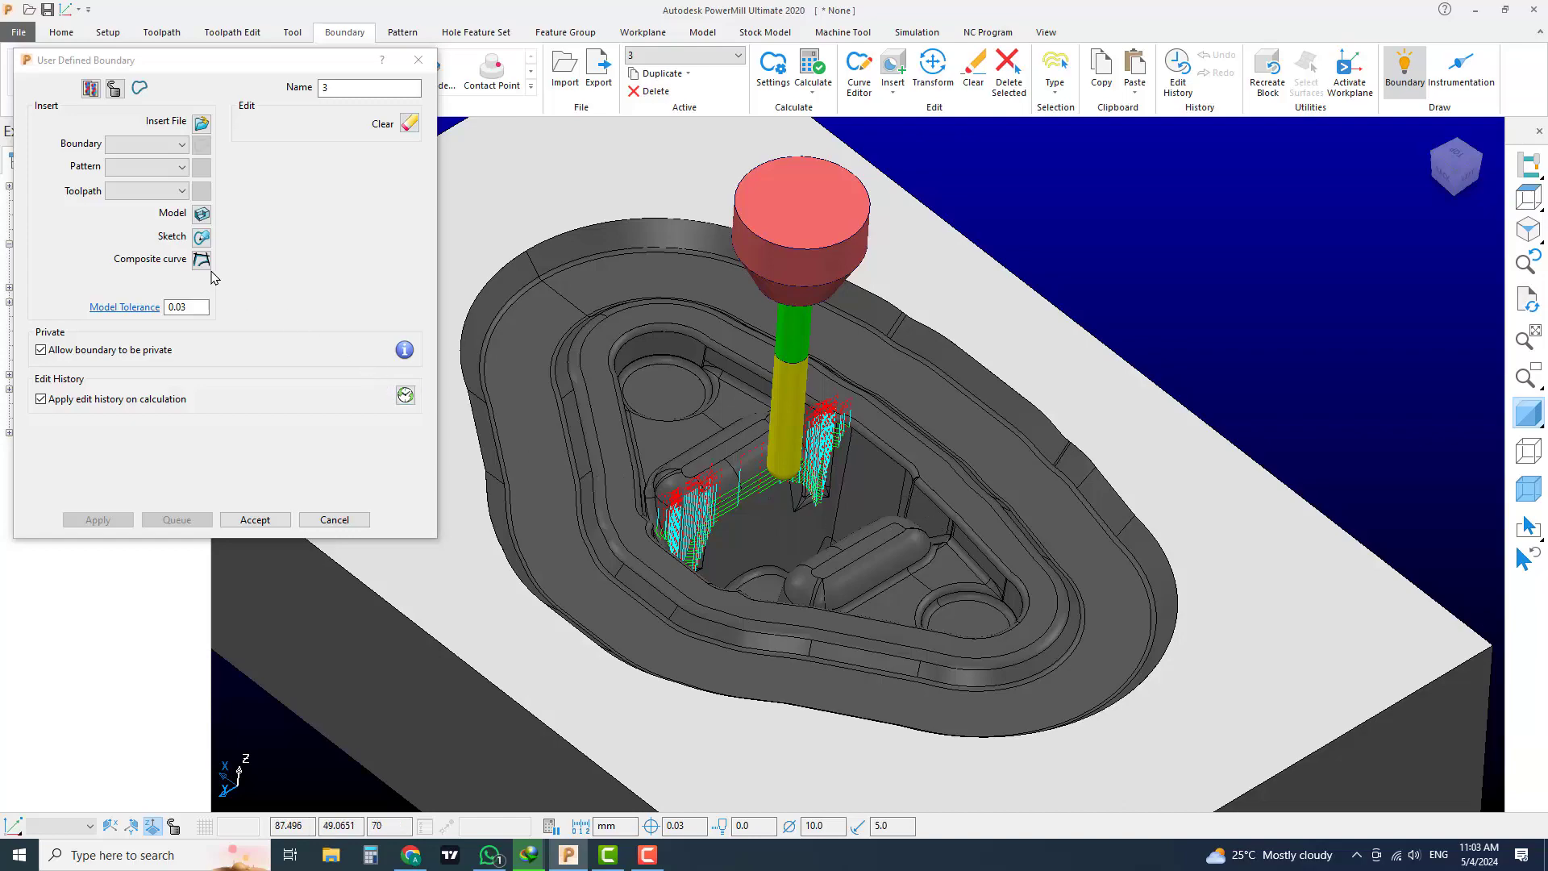
{"action": "left_click", "coordinate": [201, 261]}
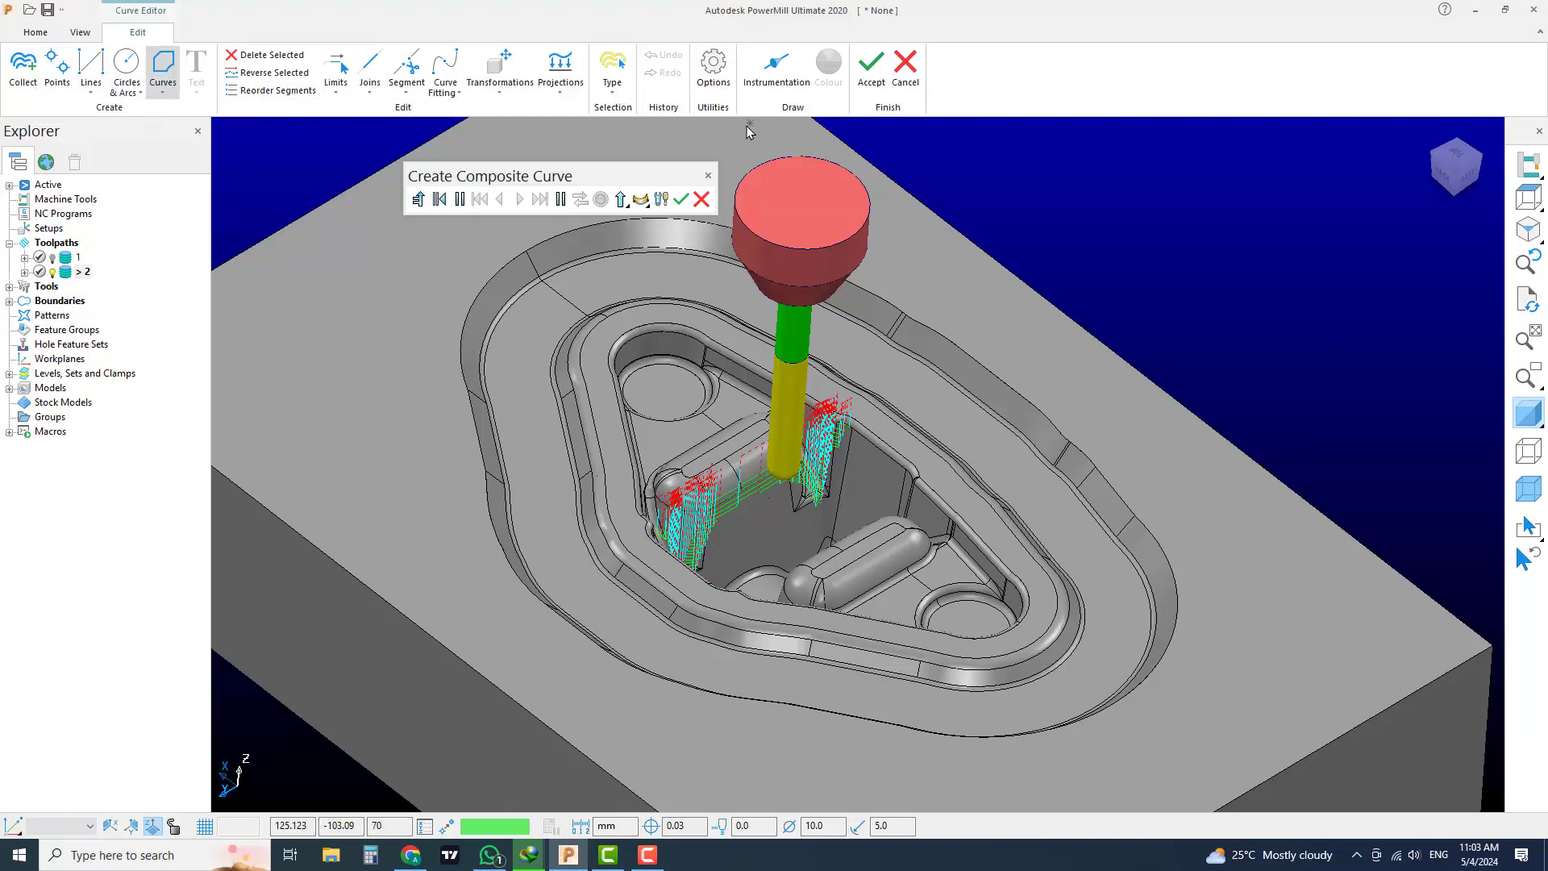
Step: Start the composite curve on the outer edge of the pocket opening and trace it along the rim
{"action": "scroll", "coordinate": [1085, 454], "scroll_direction": "up", "scroll_amount": 3}
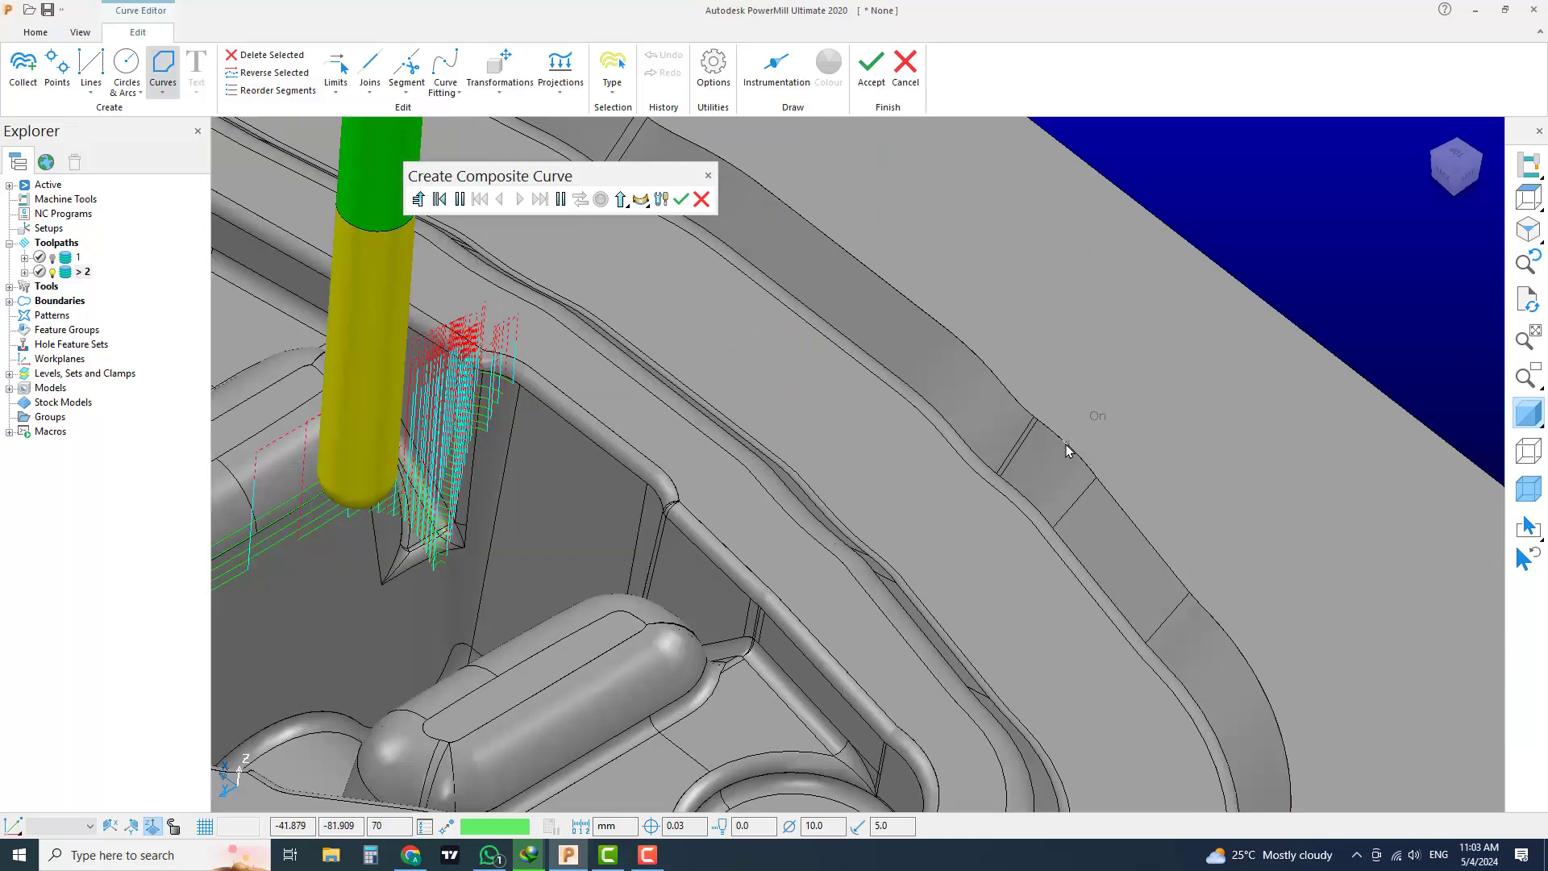
{"action": "left_click", "coordinate": [1075, 458]}
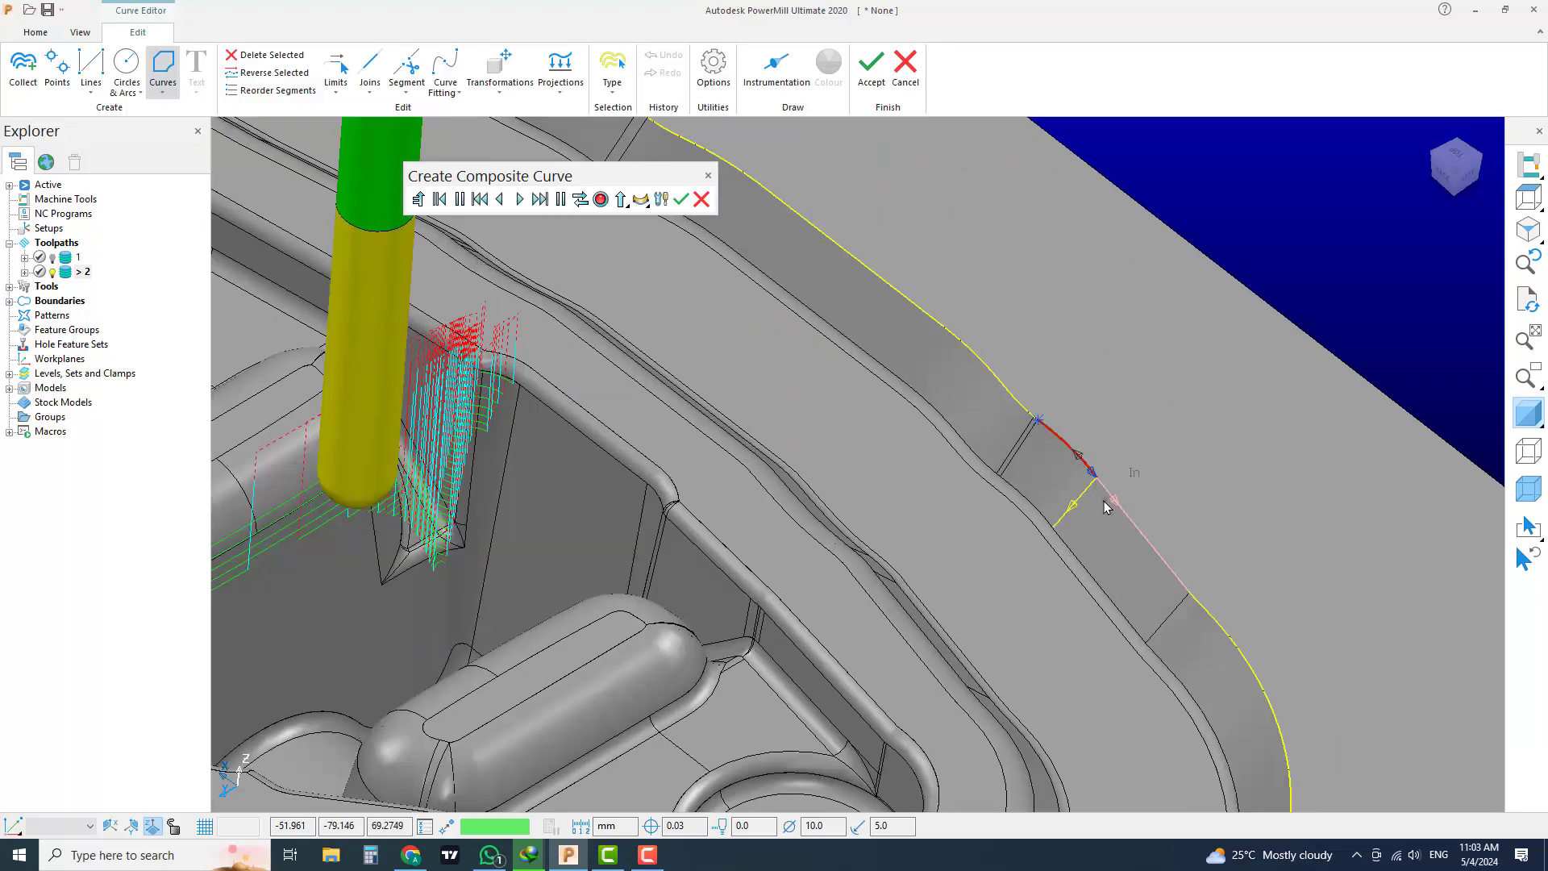
{"action": "scroll", "coordinate": [1251, 554], "scroll_direction": "down", "scroll_amount": 3}
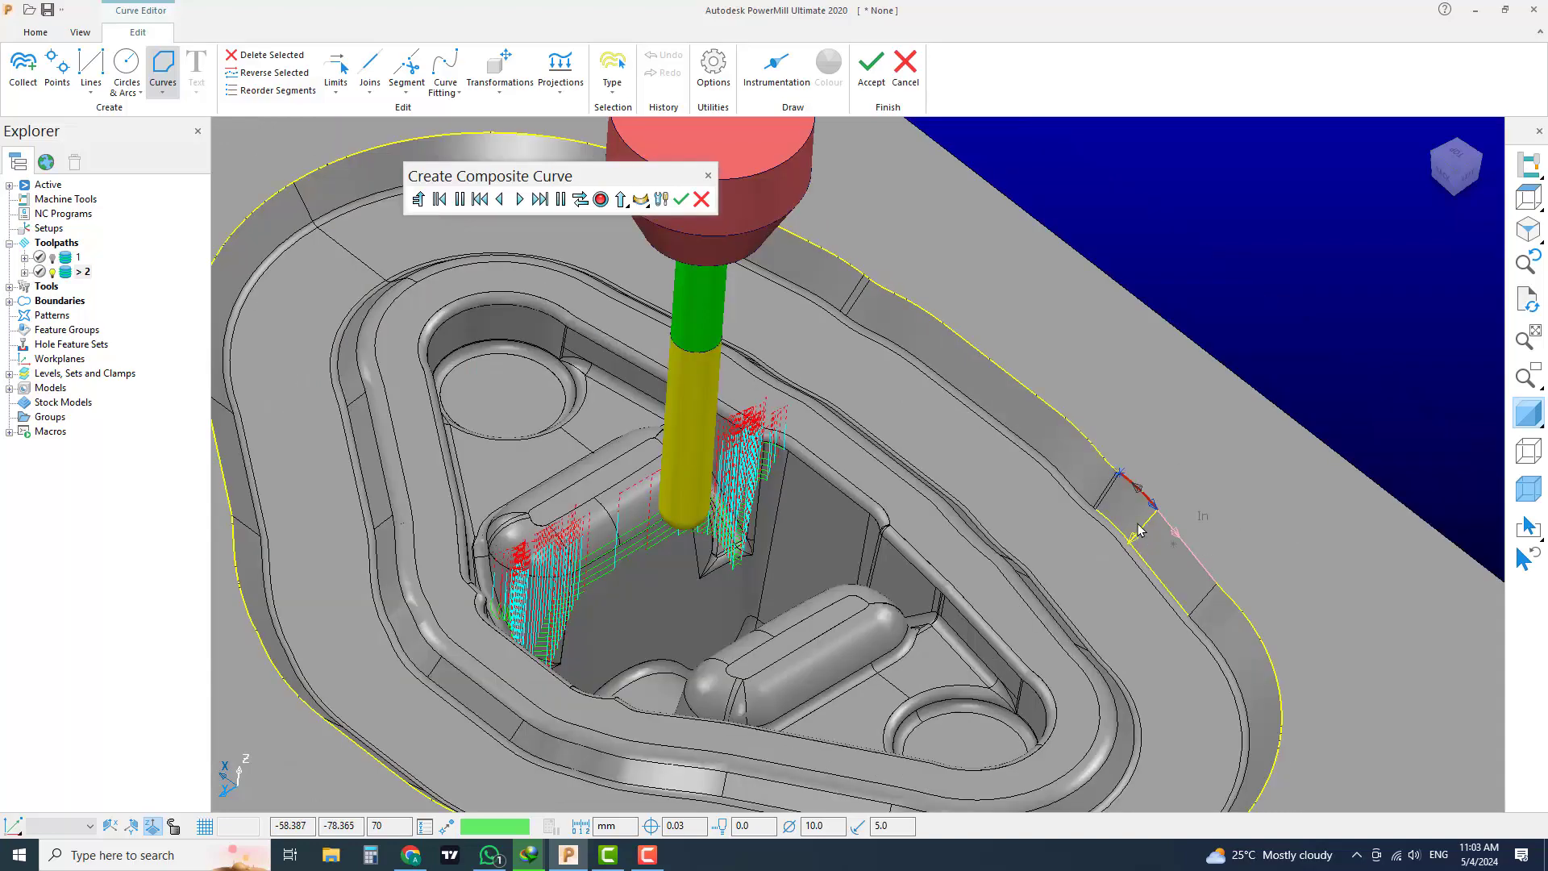
{"action": "scroll", "coordinate": [1181, 570], "scroll_direction": "up", "scroll_amount": 3}
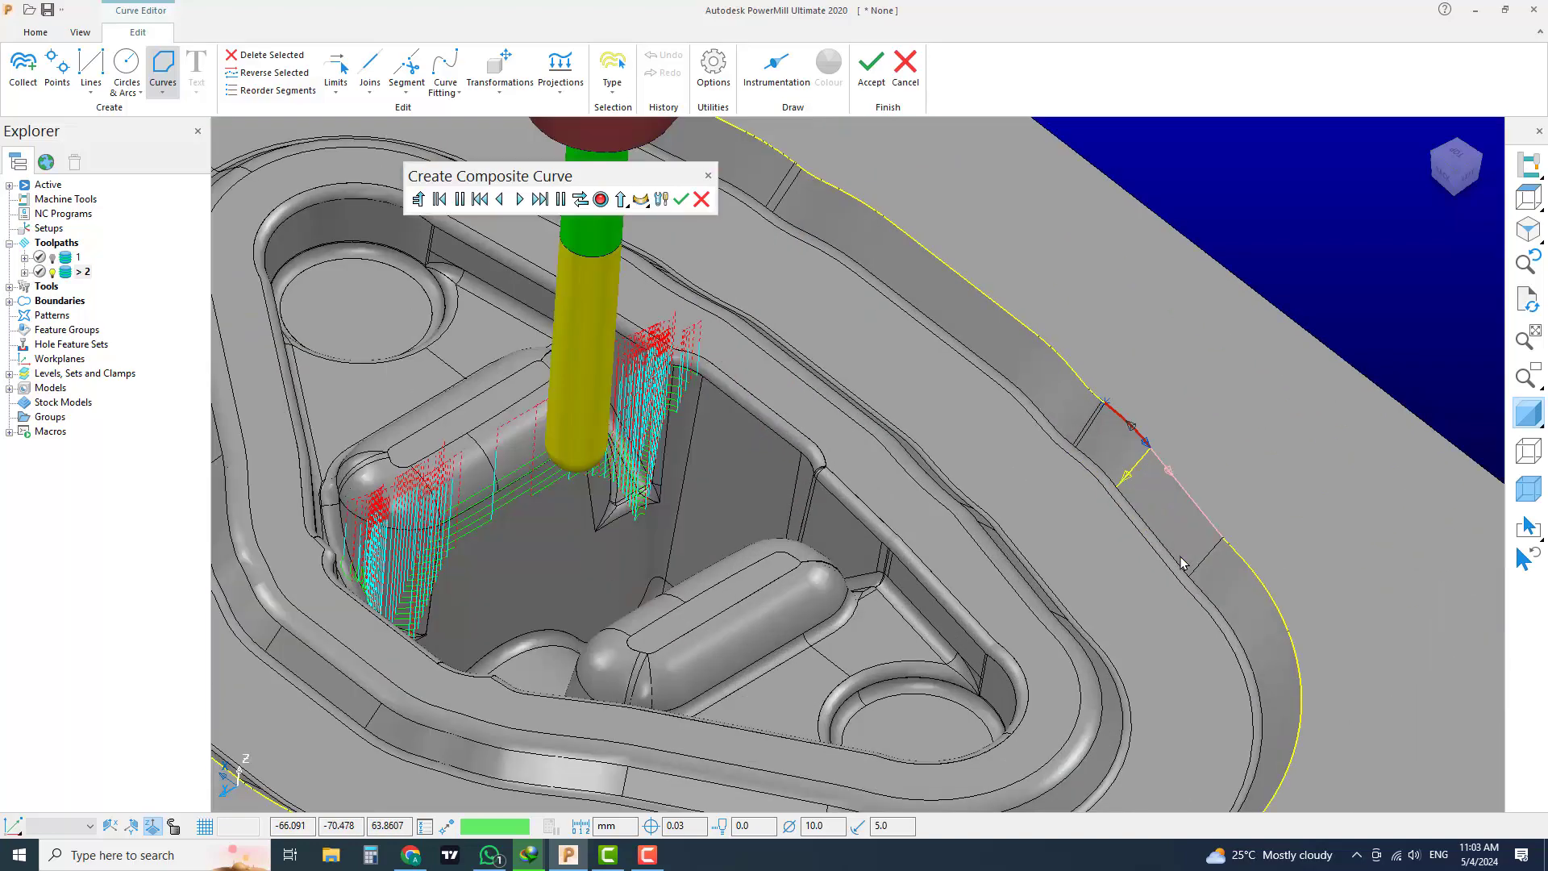
{"action": "scroll", "coordinate": [1182, 571], "scroll_direction": "down", "scroll_amount": 2}
{"action": "left_click", "coordinate": [520, 199]}
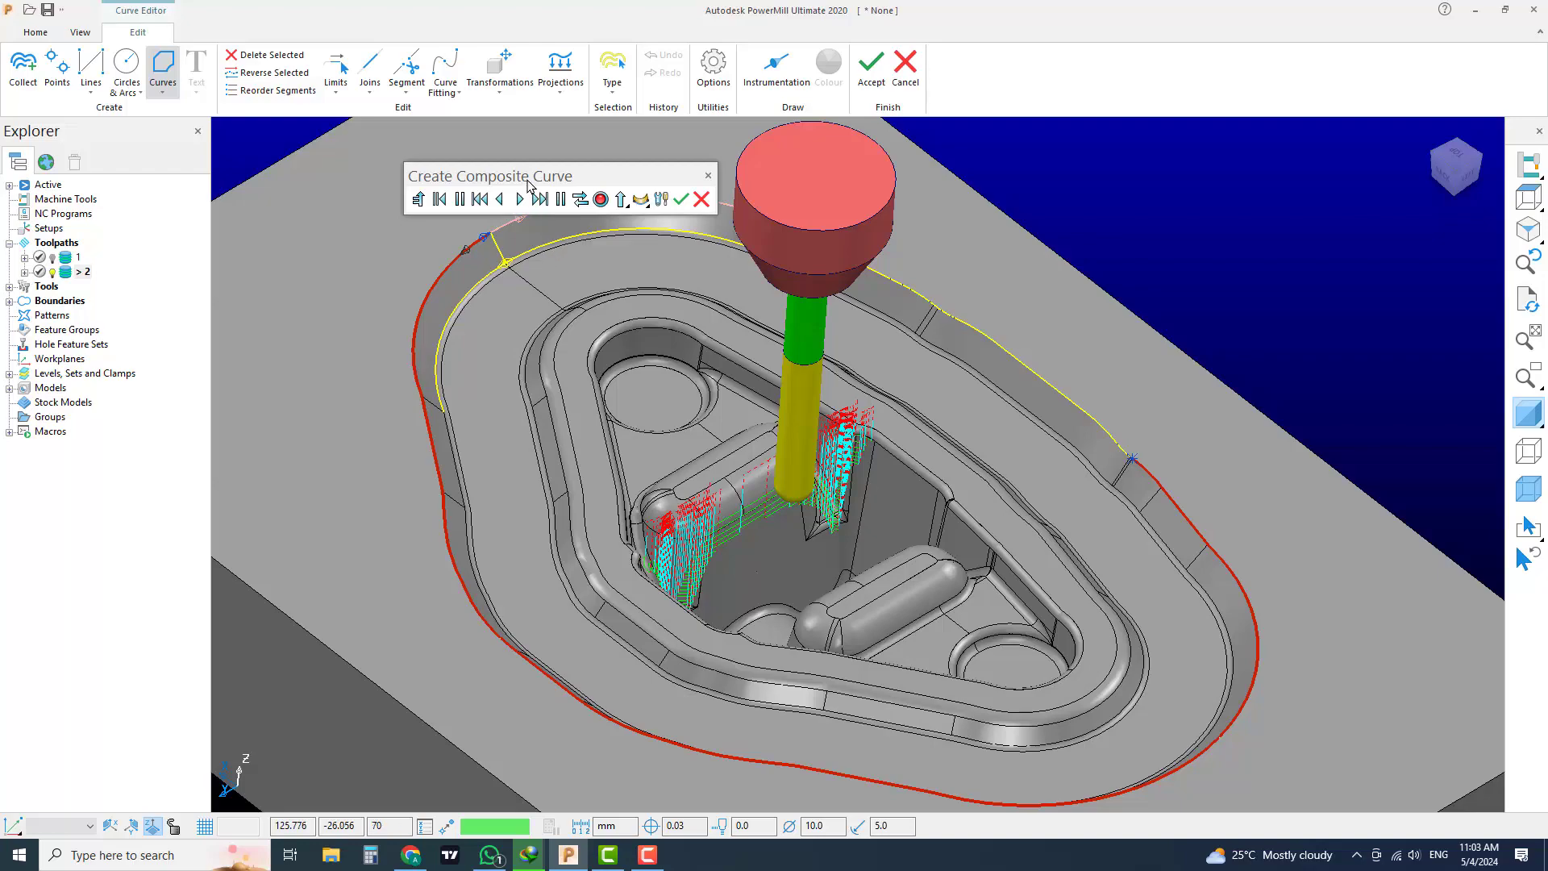
Step: Continue the composite curve around the remaining outer edge until the loop closes at its start point, backing up and retracing branches as needed
{"action": "left_click_drag", "start_coordinate": [530, 178], "coordinate": [370, 132]}
{"action": "left_click", "coordinate": [359, 155]}
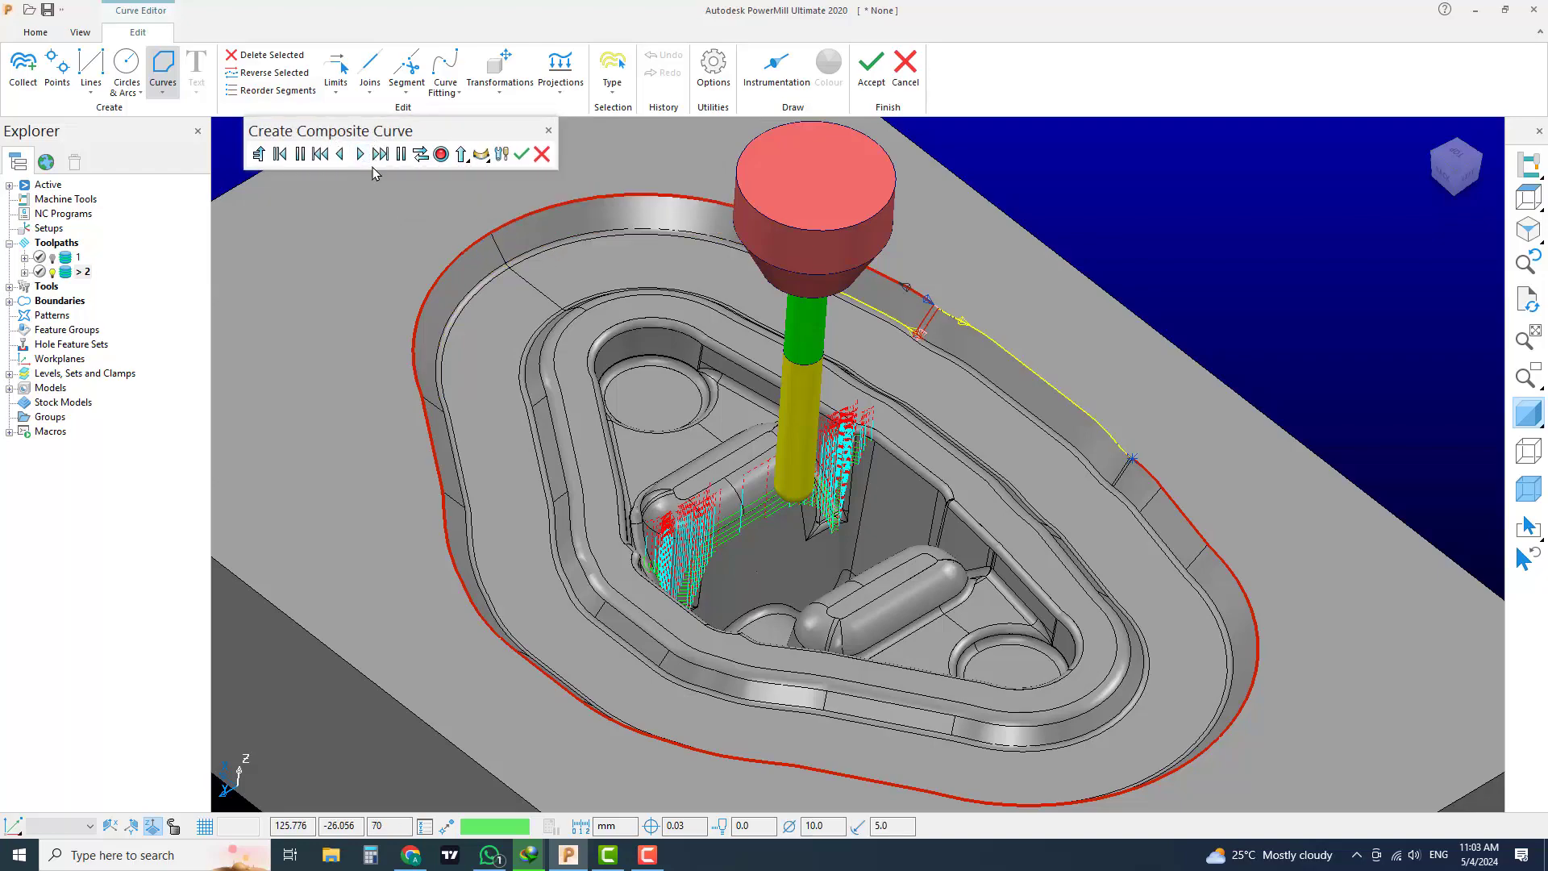
{"action": "left_click", "coordinate": [340, 153]}
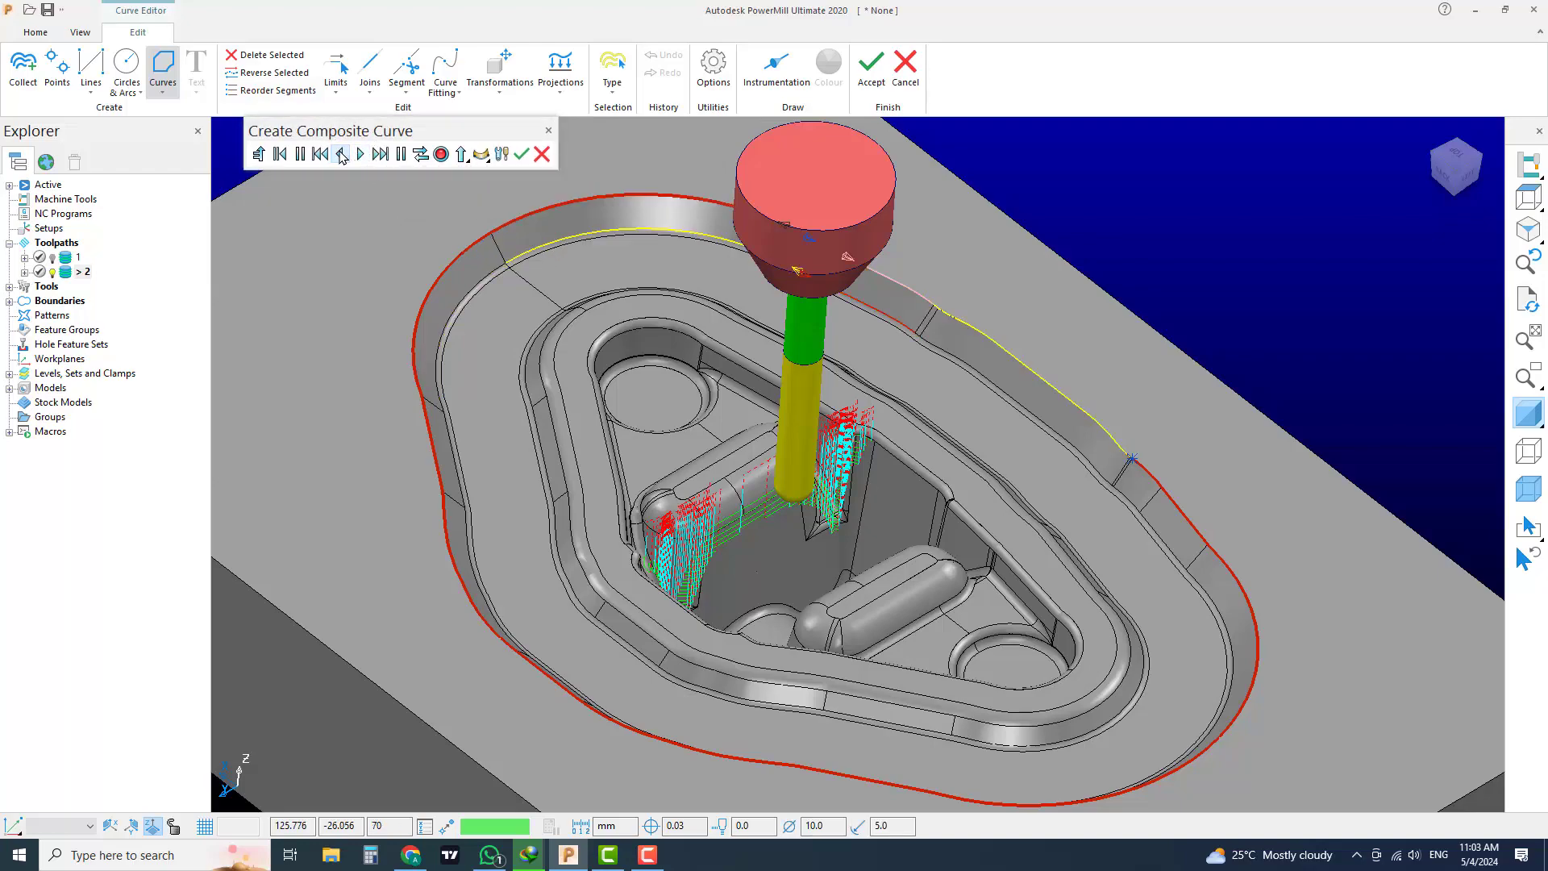
{"action": "left_click", "coordinate": [340, 154]}
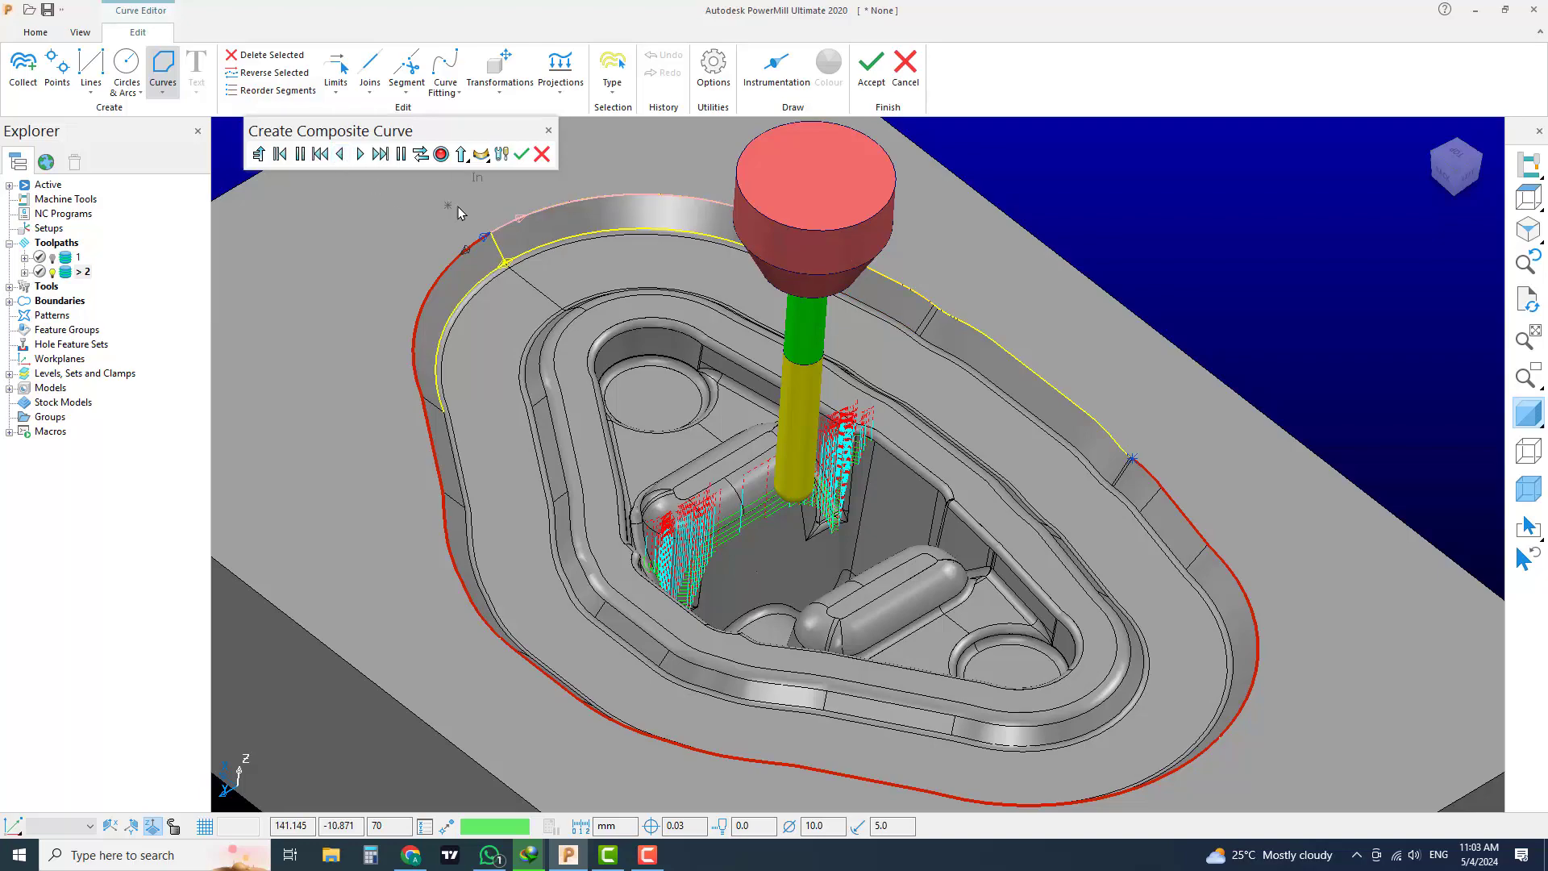
{"action": "left_click", "coordinate": [360, 154]}
{"action": "left_click", "coordinate": [361, 156]}
{"action": "left_click", "coordinate": [361, 155]}
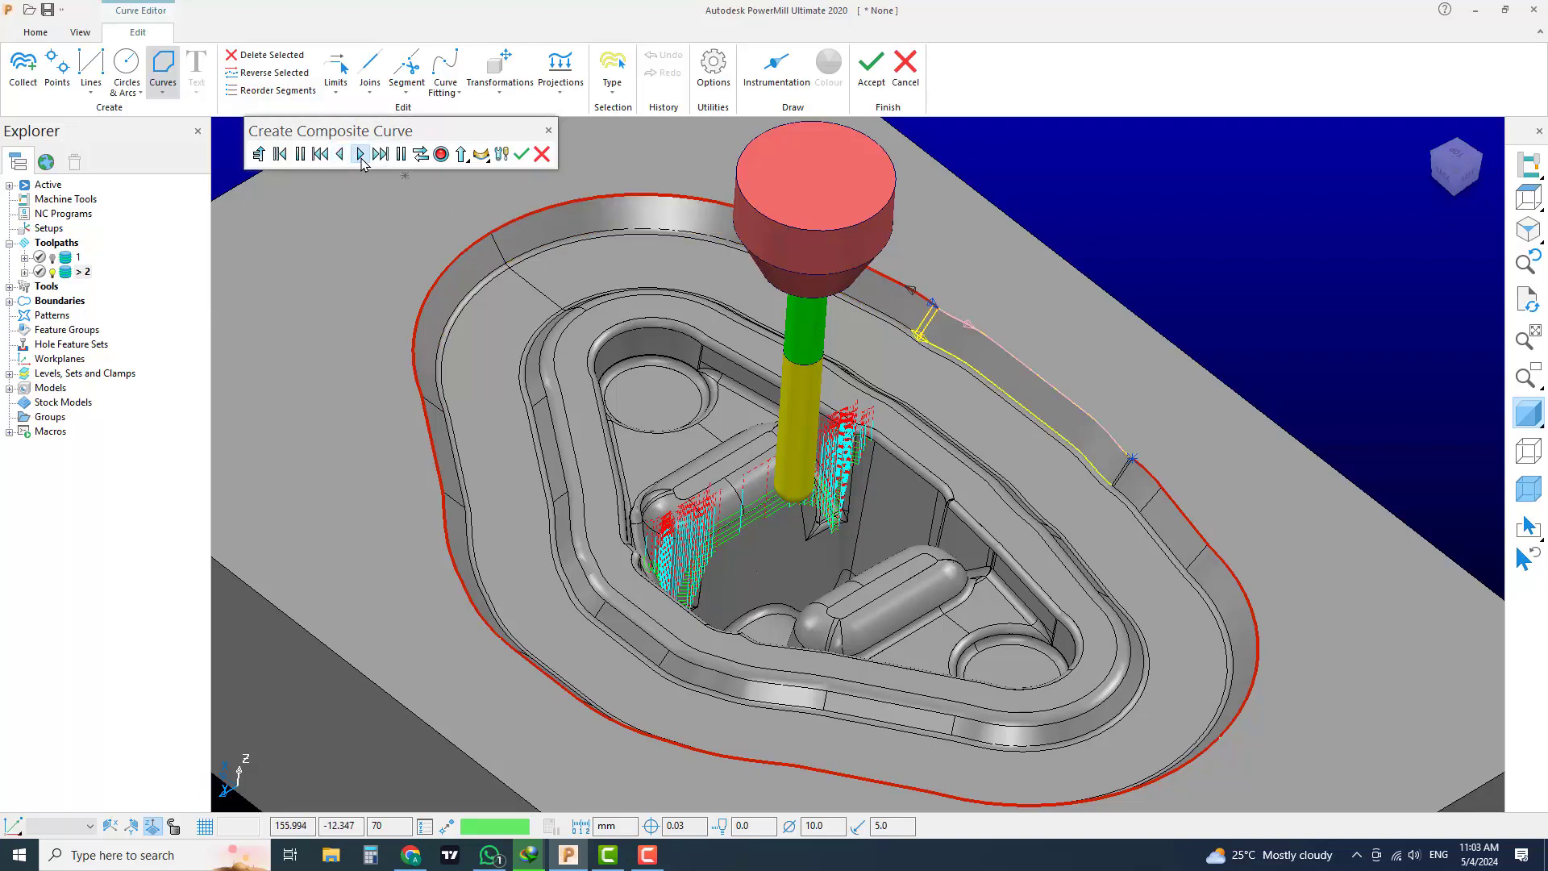
{"action": "left_click", "coordinate": [361, 155]}
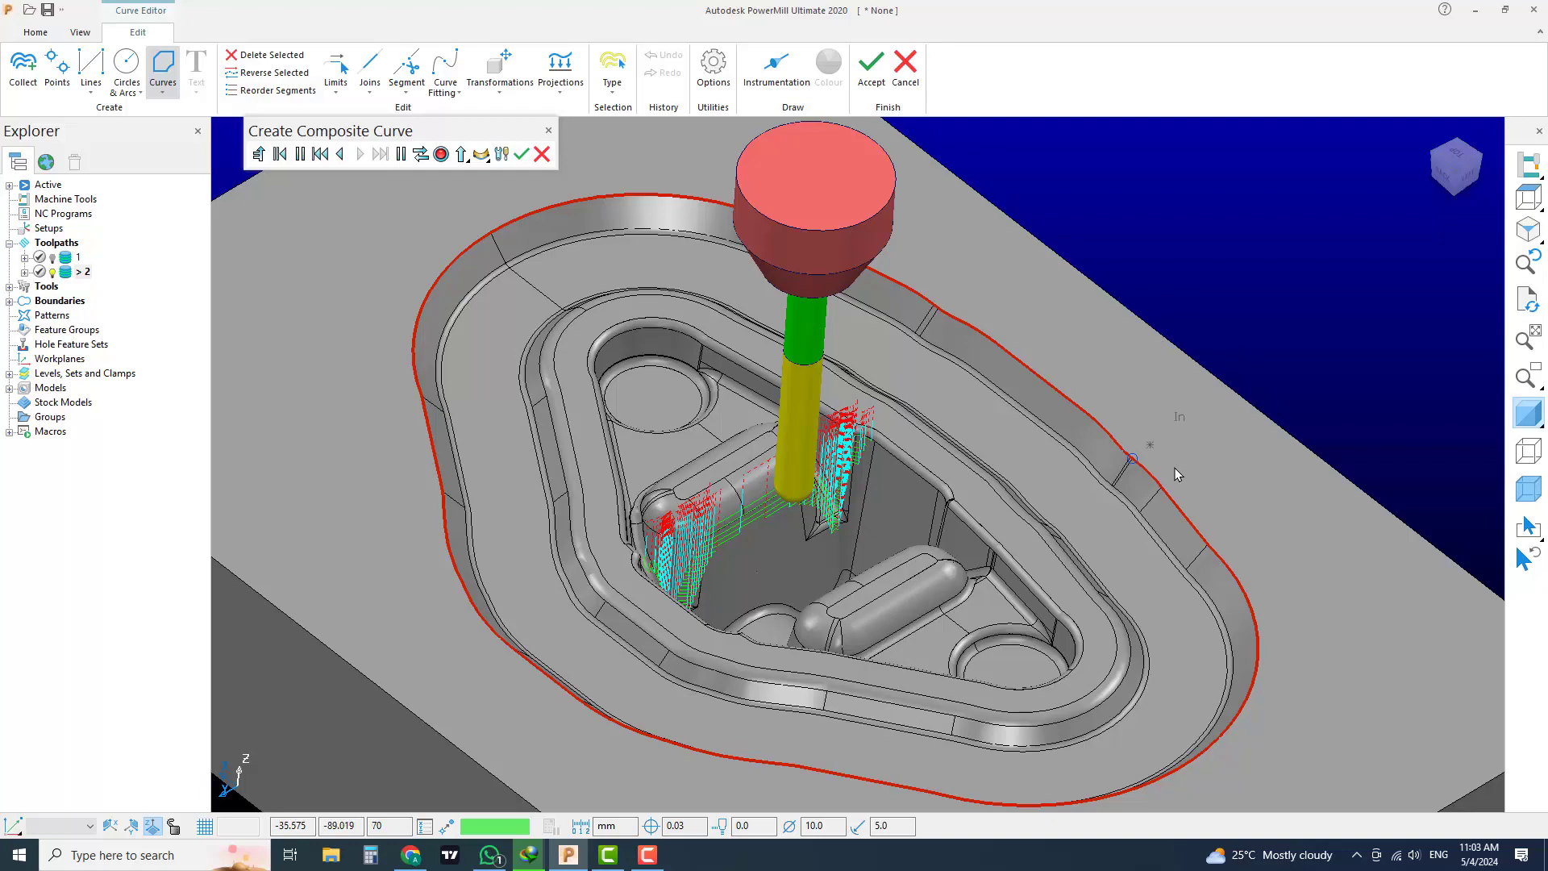
Step: Check the closing point of the outer-edge loop, save the composite curve, and accept the User Defined boundary
{"action": "scroll", "coordinate": [1129, 476], "scroll_direction": "up", "scroll_amount": 5}
{"action": "scroll", "coordinate": [1040, 439], "scroll_direction": "down", "scroll_amount": 4}
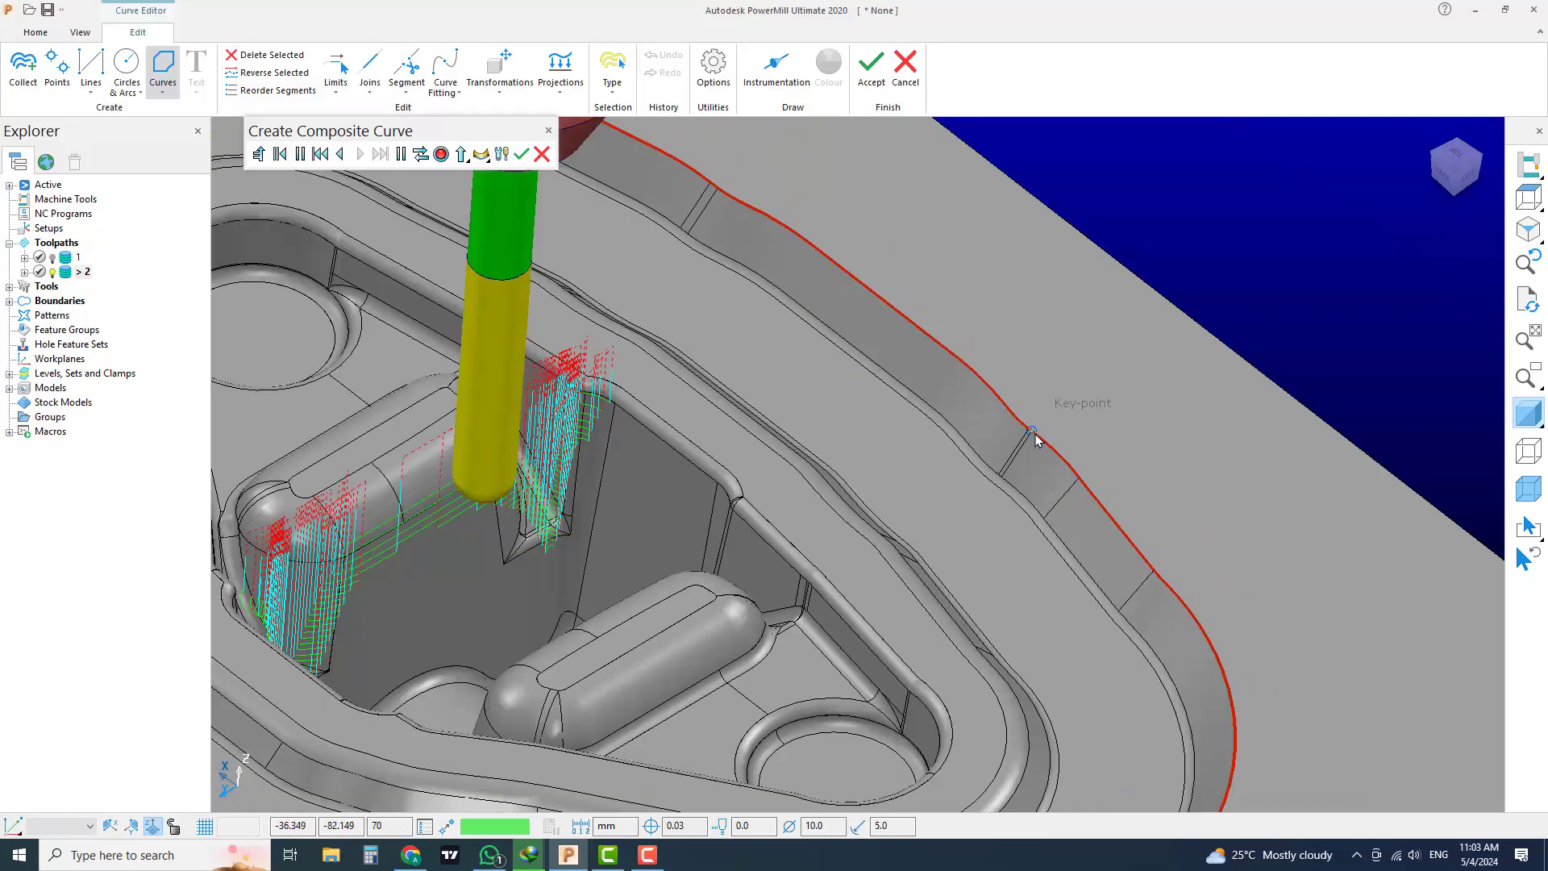
{"action": "scroll", "coordinate": [1053, 436], "scroll_direction": "down", "scroll_amount": 3}
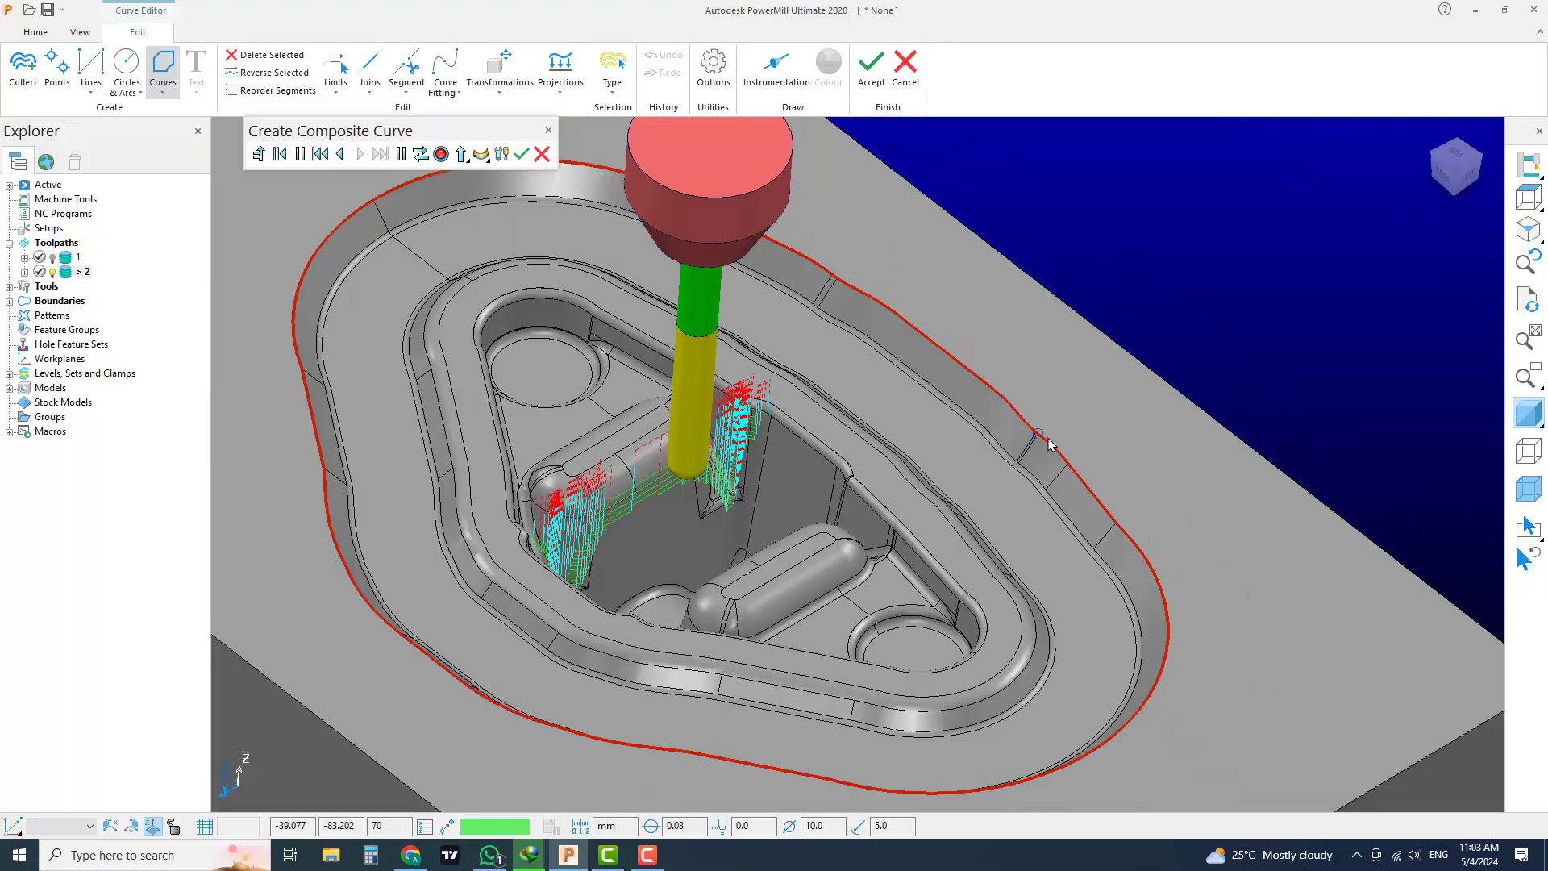
{"action": "left_click", "coordinate": [522, 154]}
{"action": "left_click", "coordinate": [871, 65]}
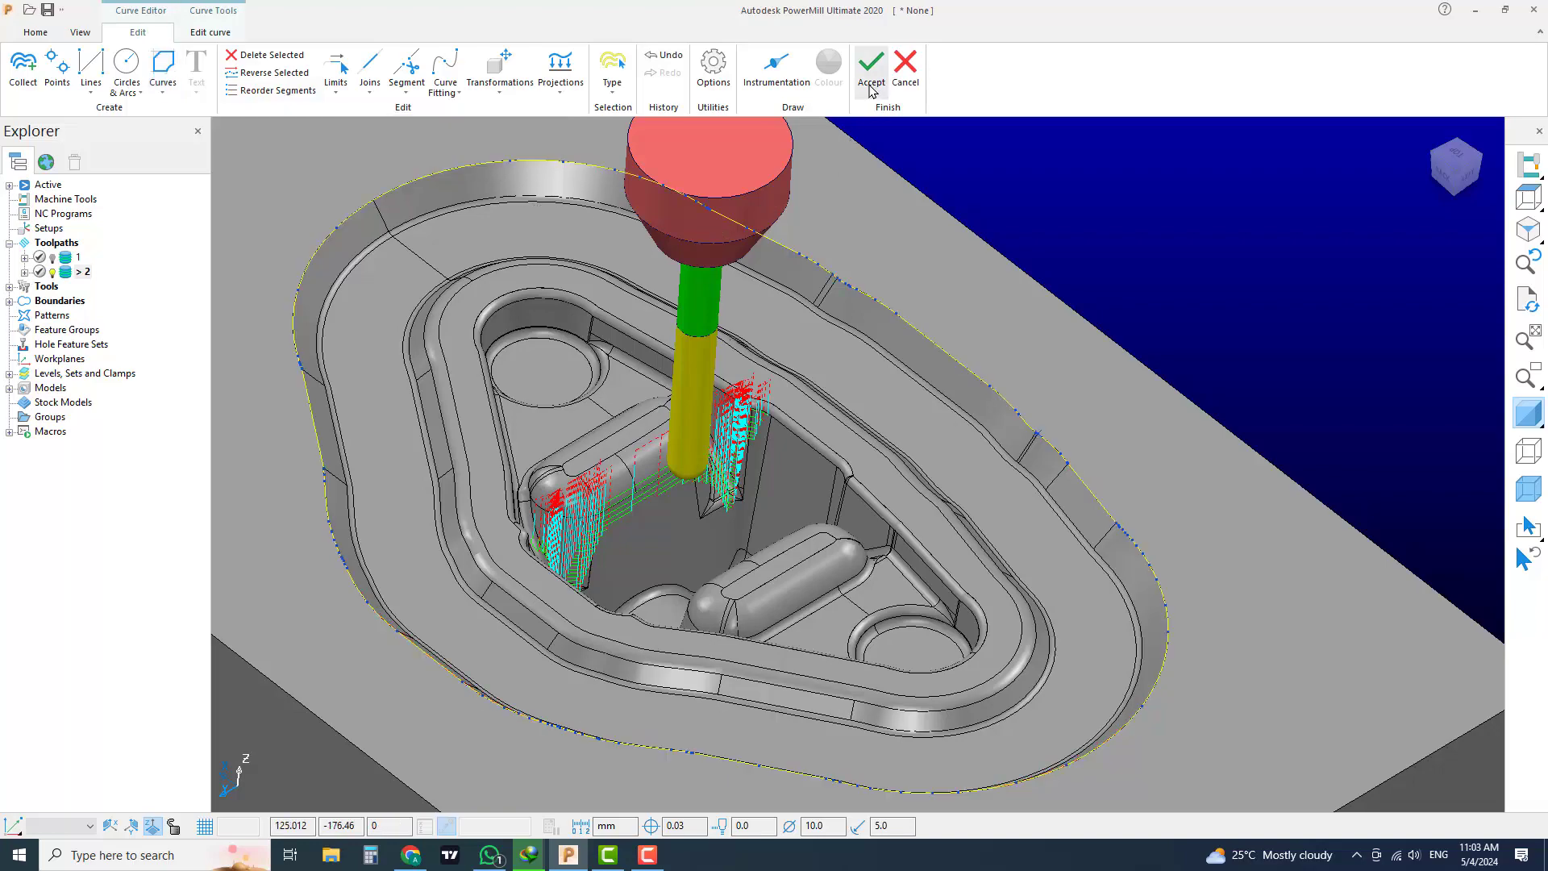
{"action": "scroll", "coordinate": [1074, 391], "scroll_direction": "down", "scroll_amount": 3}
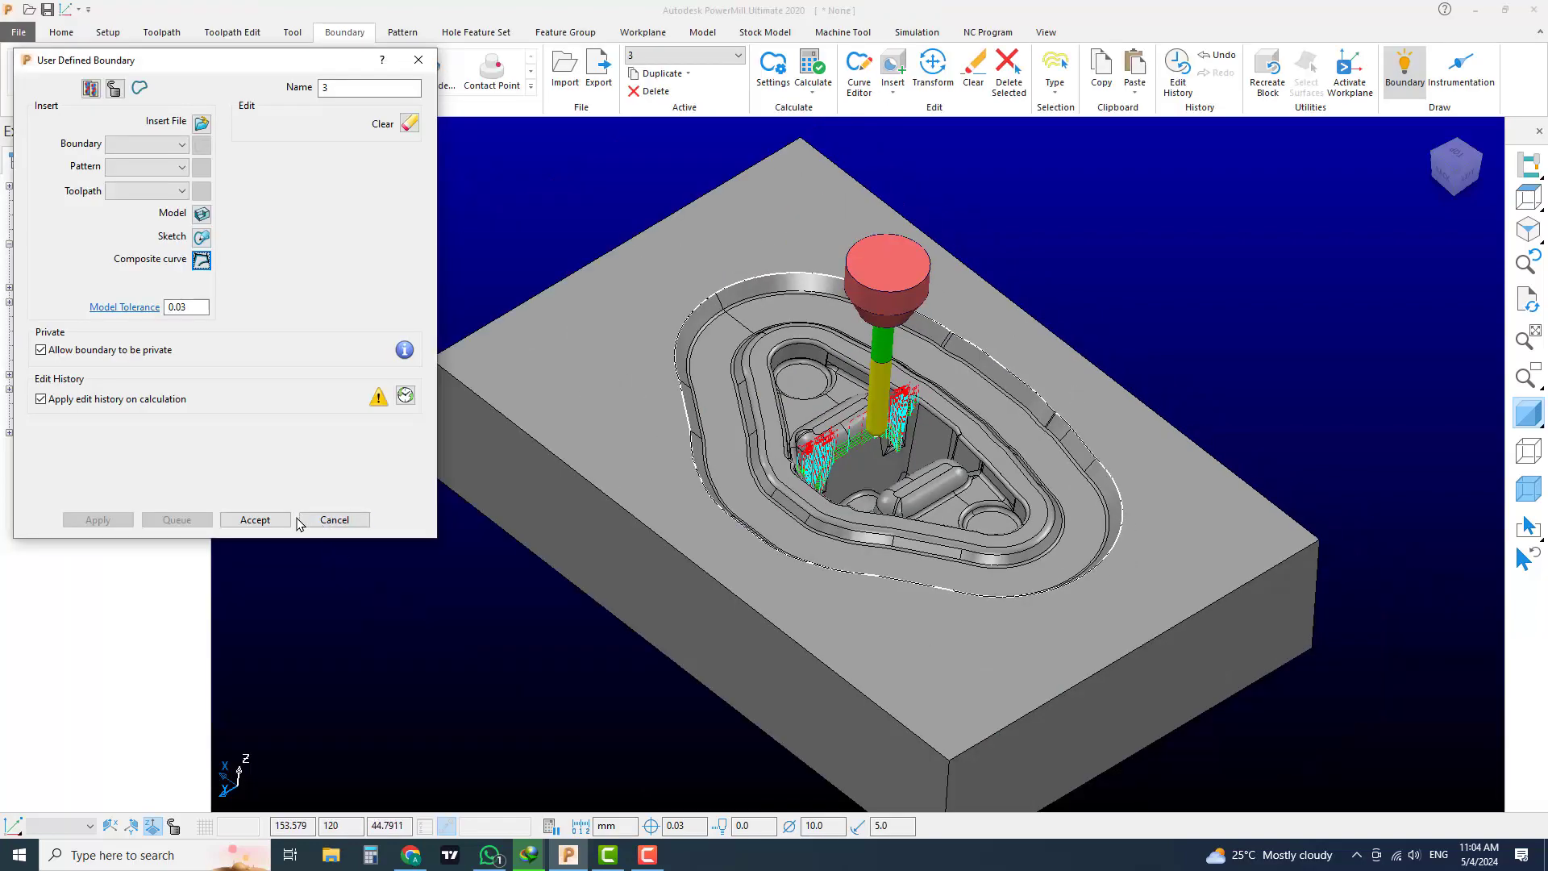
{"action": "left_click", "coordinate": [255, 520]}
{"action": "scroll", "coordinate": [960, 425], "scroll_direction": "up", "scroll_amount": 2}
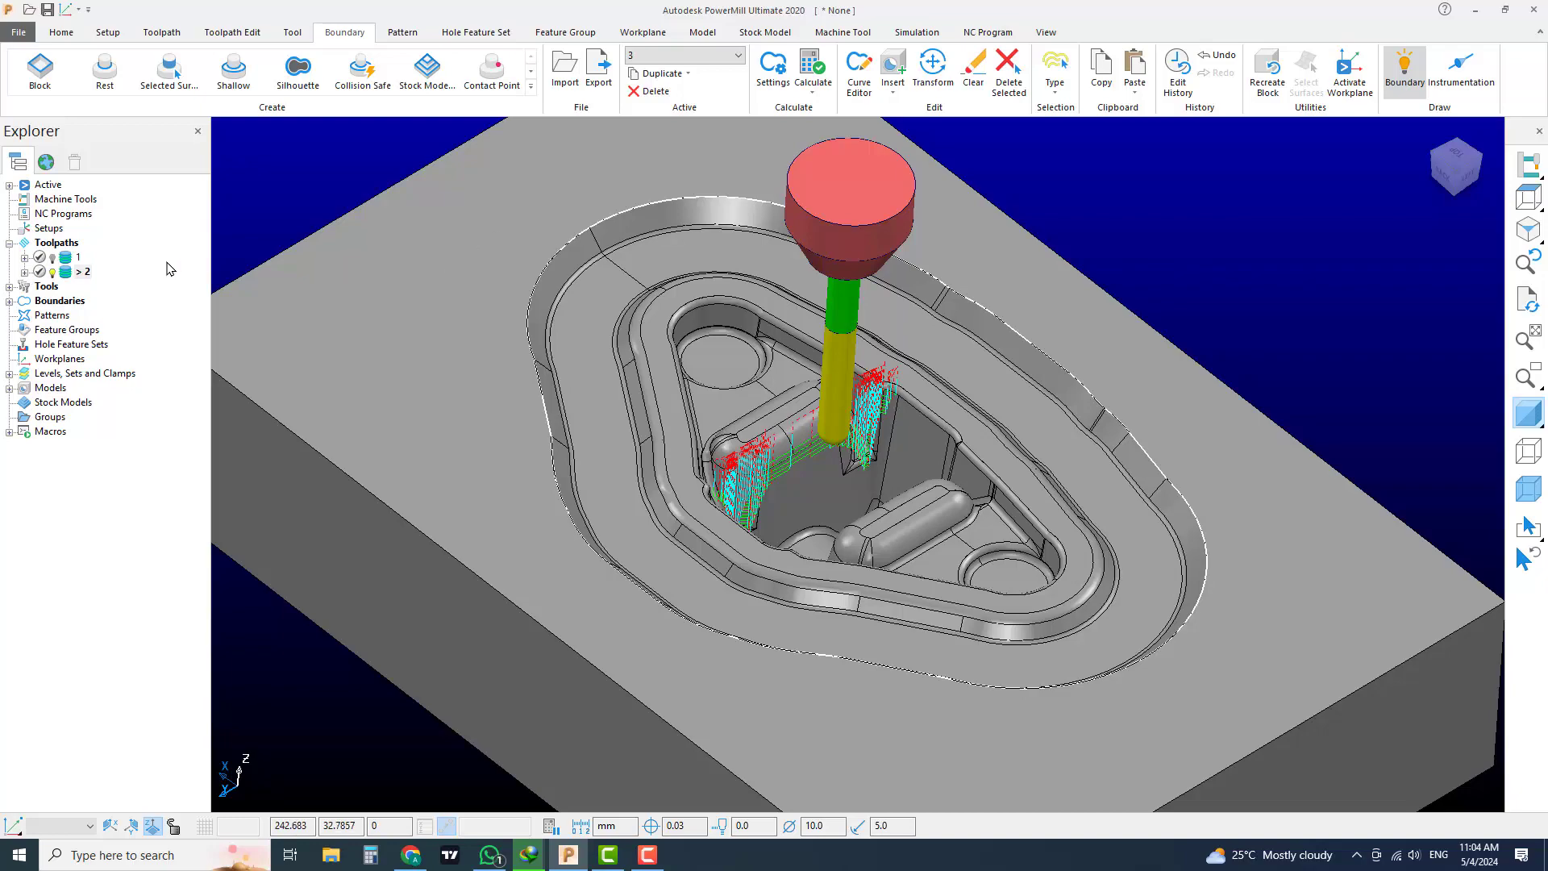
Step: Try Keep outside as the boundary trimming in toolpath 2's limit settings, restore Keep inside, and accept the form
{"action": "right_click", "coordinate": [78, 272]}
{"action": "left_click", "coordinate": [119, 309]}
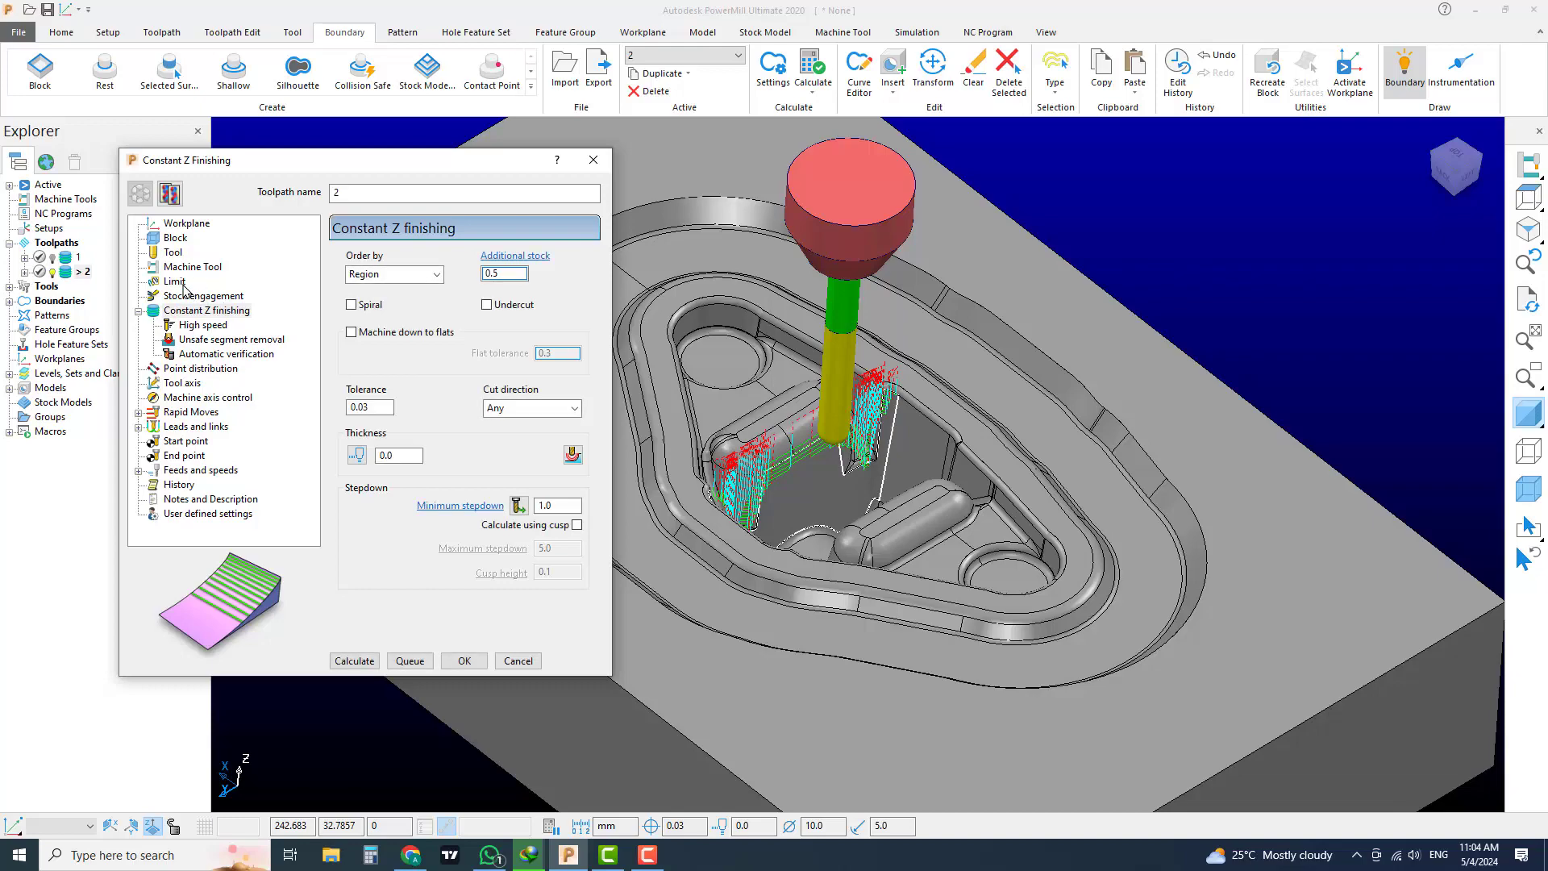
{"action": "left_click", "coordinate": [175, 281]}
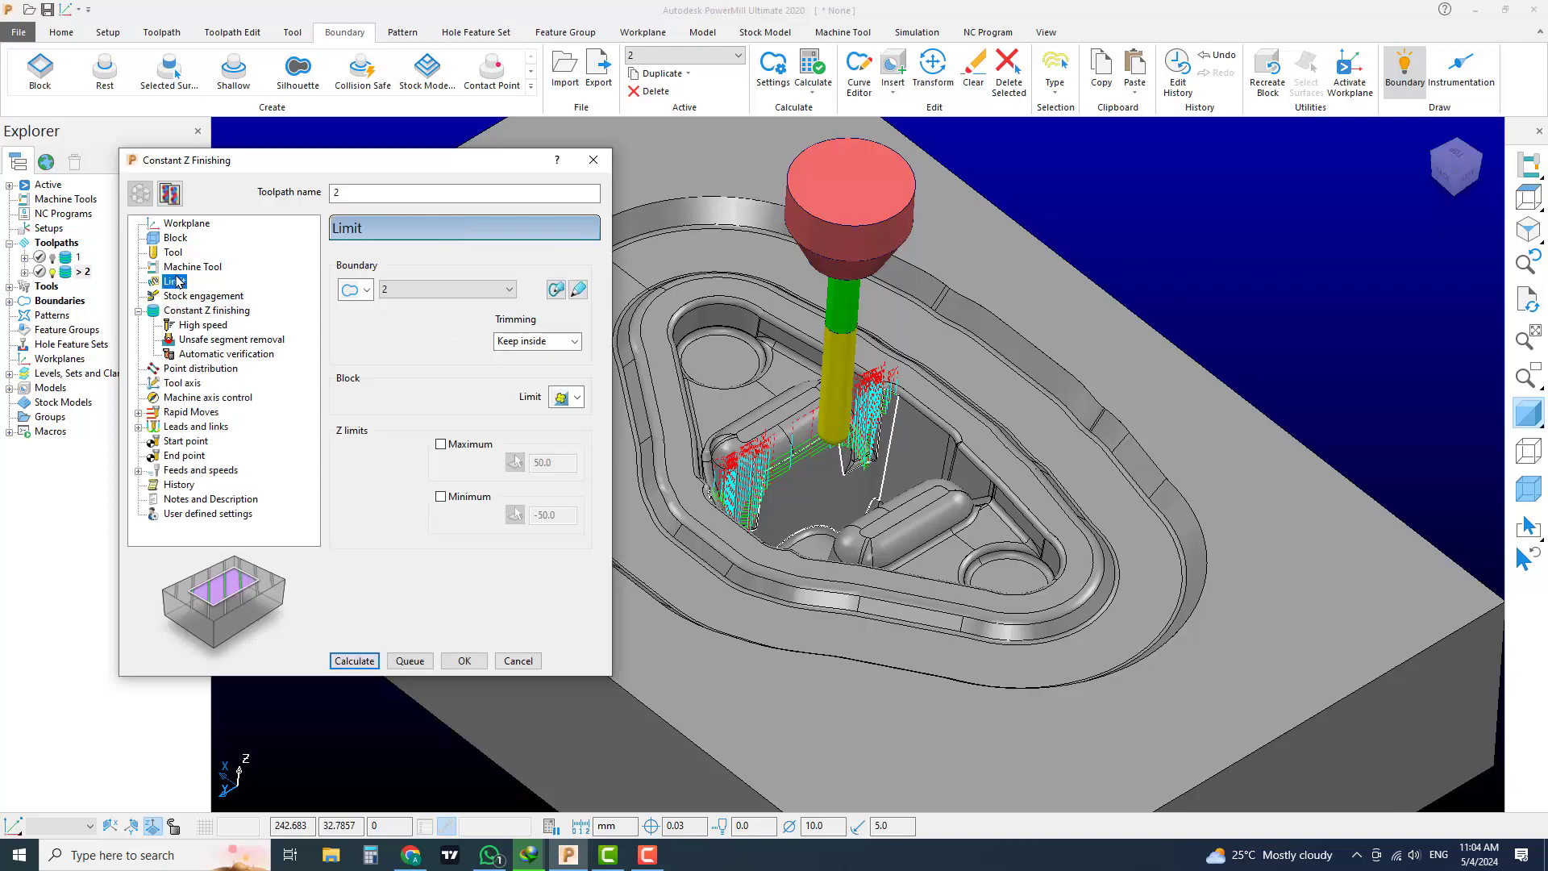
{"action": "left_click", "coordinate": [516, 342]}
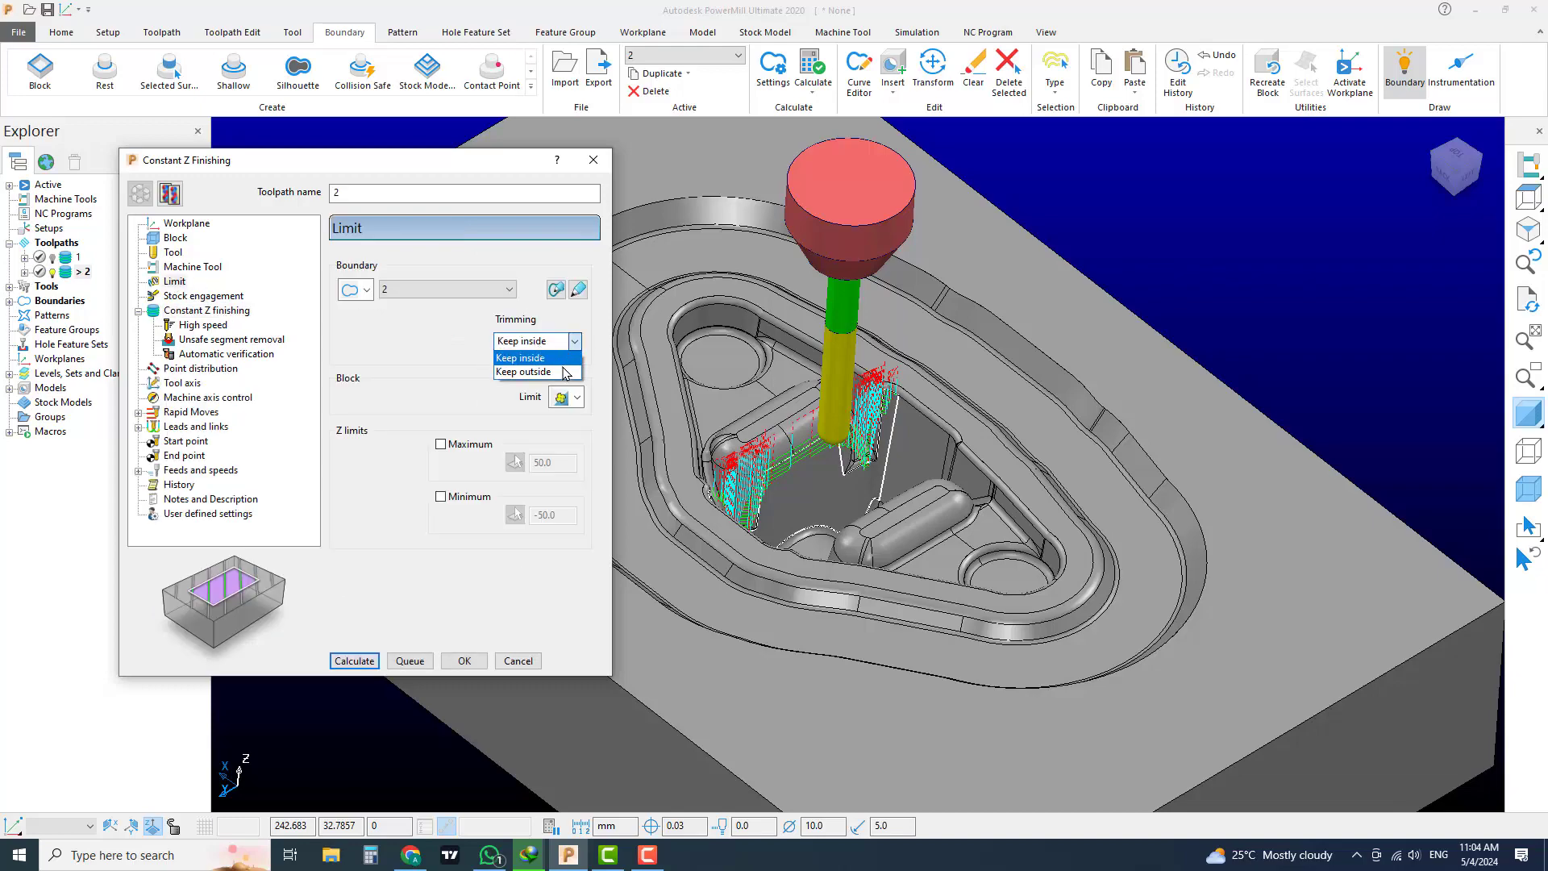
{"action": "left_click", "coordinate": [533, 372]}
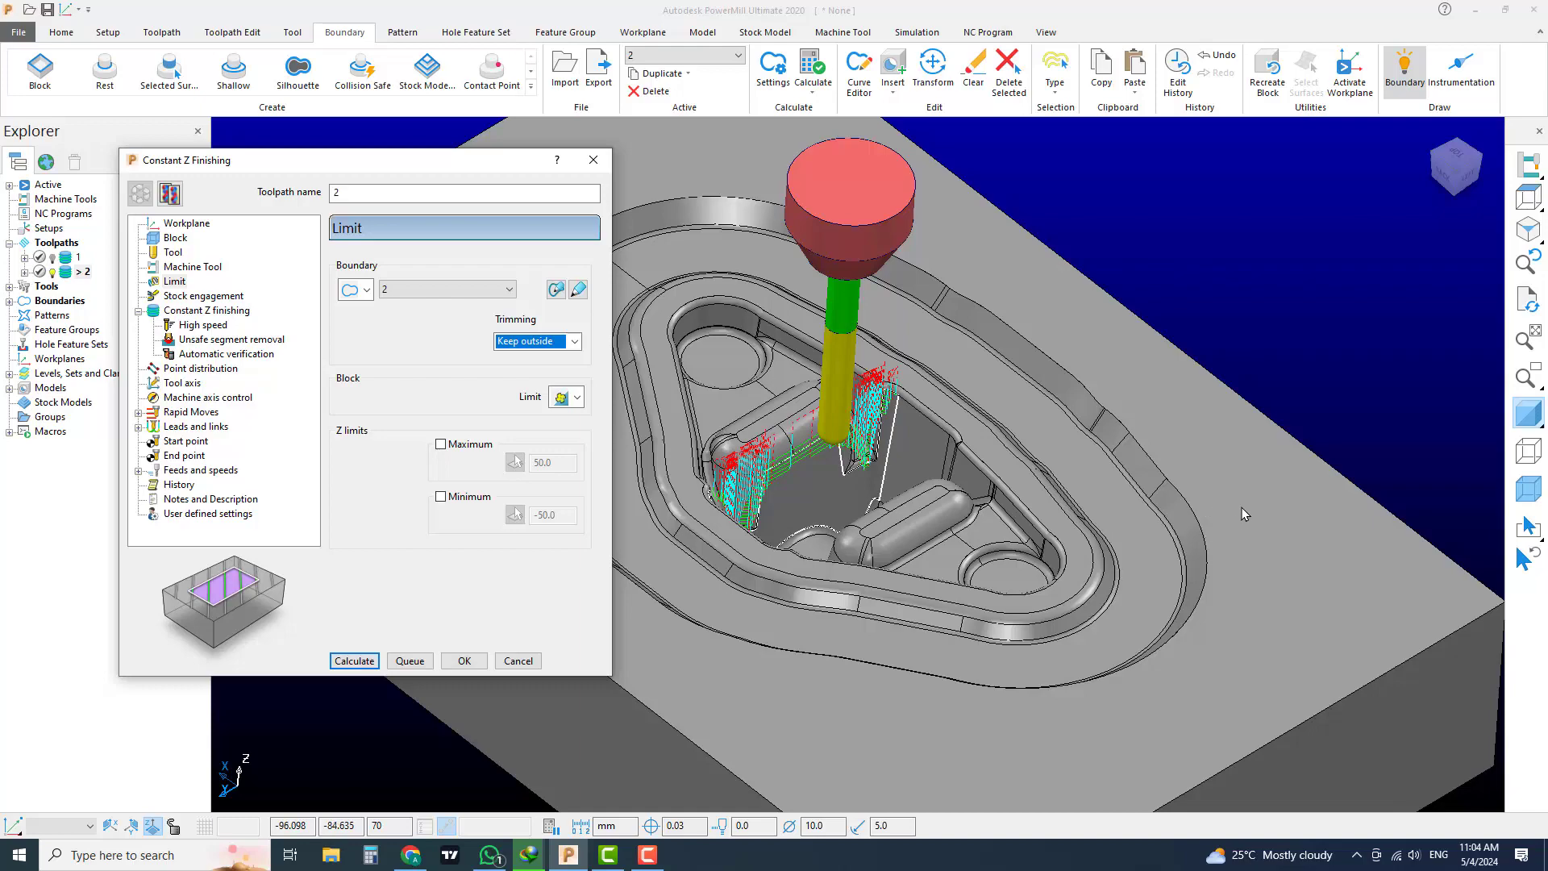
{"action": "left_click", "coordinate": [532, 343]}
{"action": "left_click", "coordinate": [541, 360]}
{"action": "left_click", "coordinate": [464, 662]}
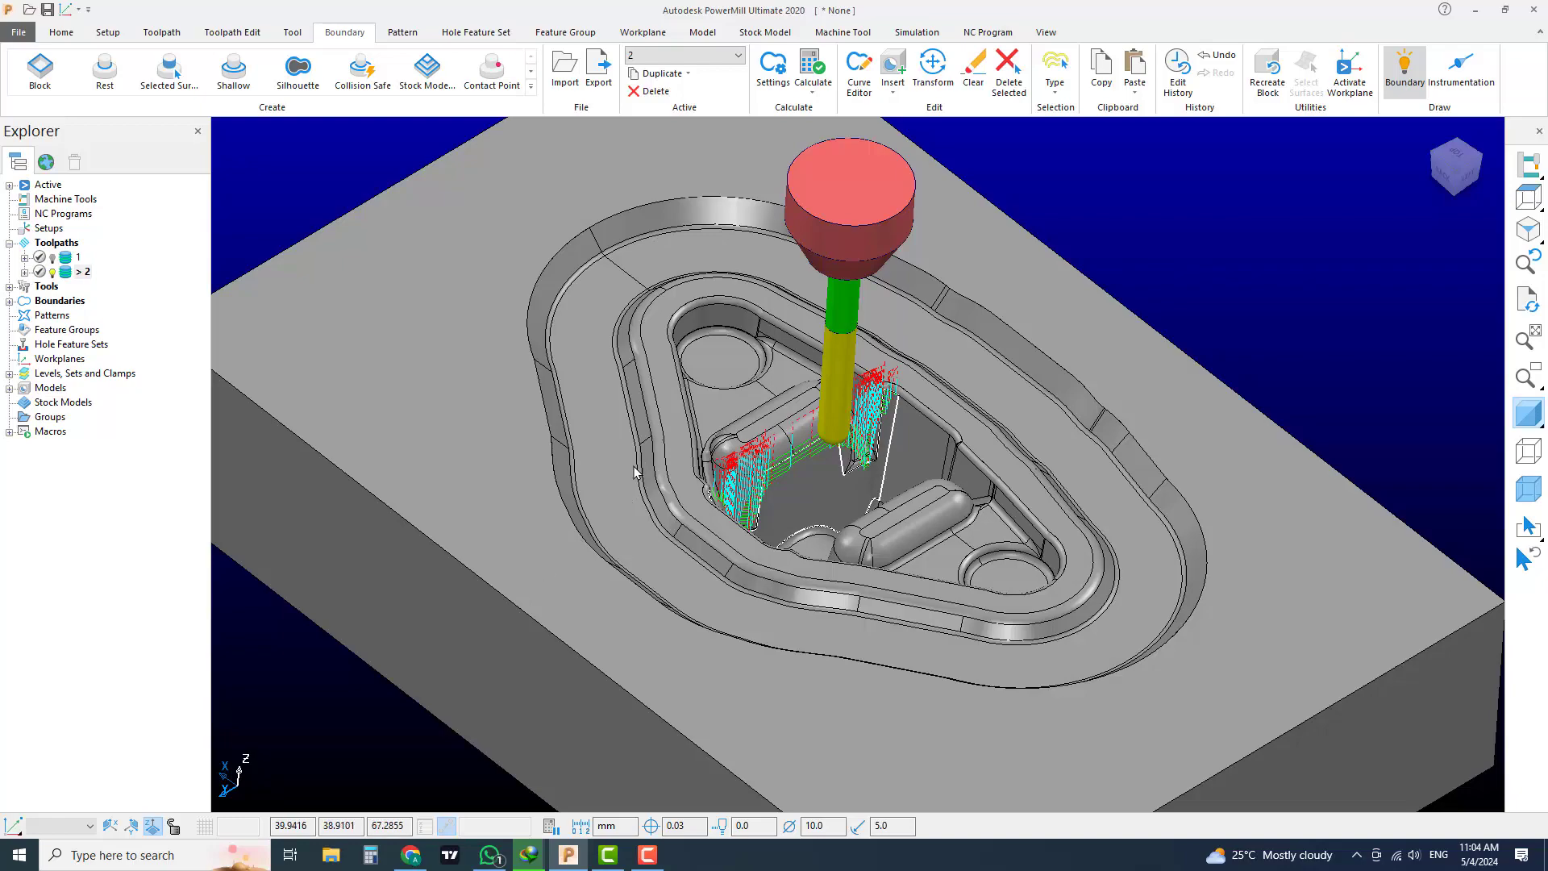
{"action": "left_click", "coordinate": [80, 272]}
{"action": "scroll", "coordinate": [933, 504], "scroll_direction": "up", "scroll_amount": 2}
{"action": "scroll", "coordinate": [933, 513], "scroll_direction": "down", "scroll_amount": 3}
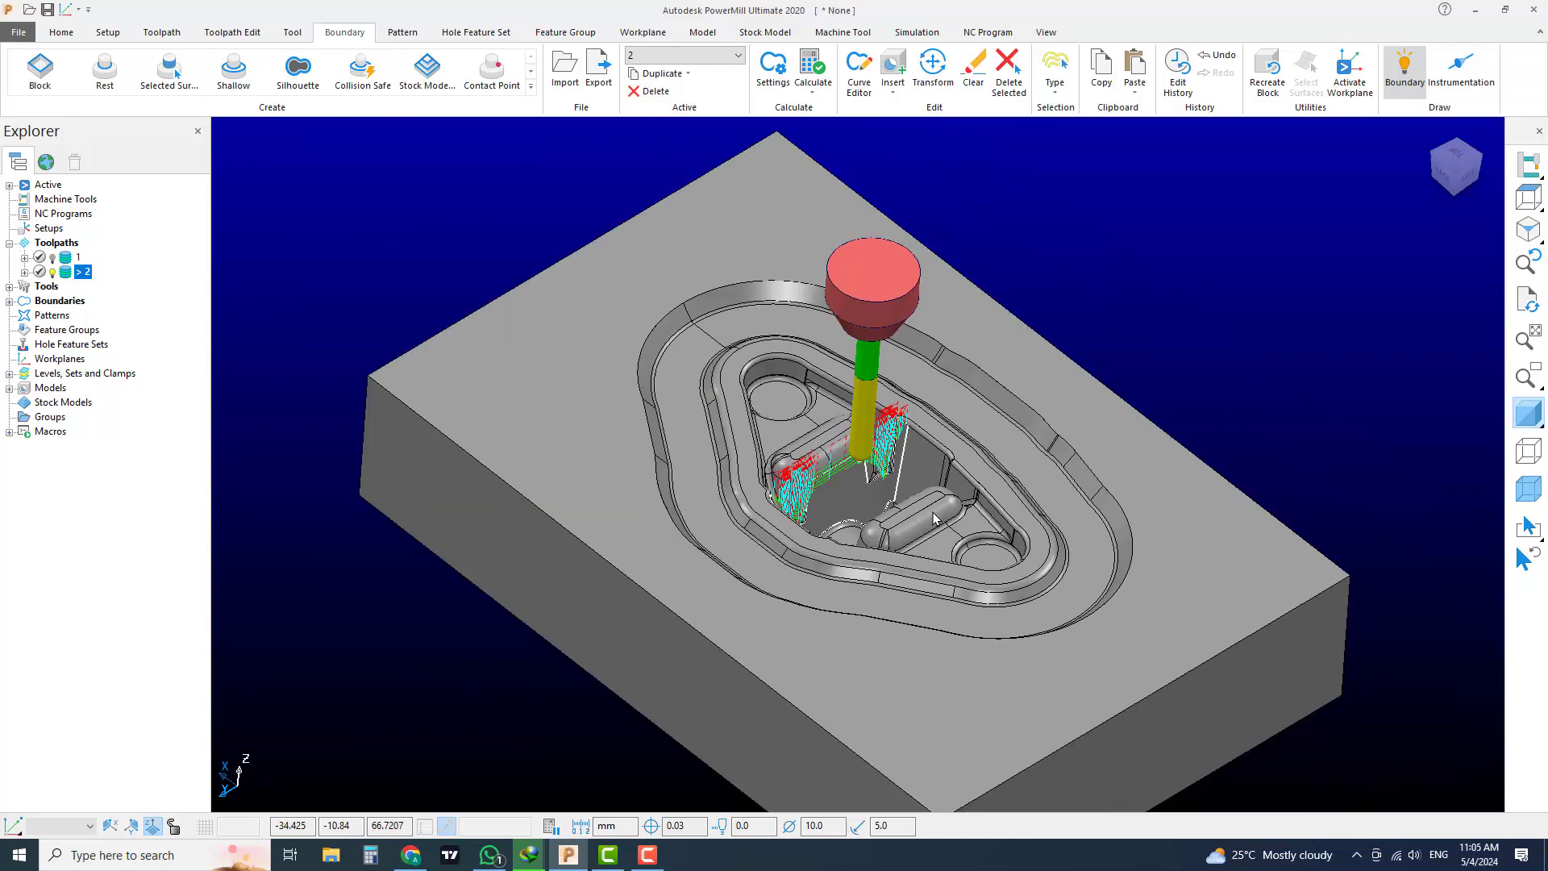
{"action": "scroll", "coordinate": [934, 517], "scroll_direction": "up", "scroll_amount": 2}
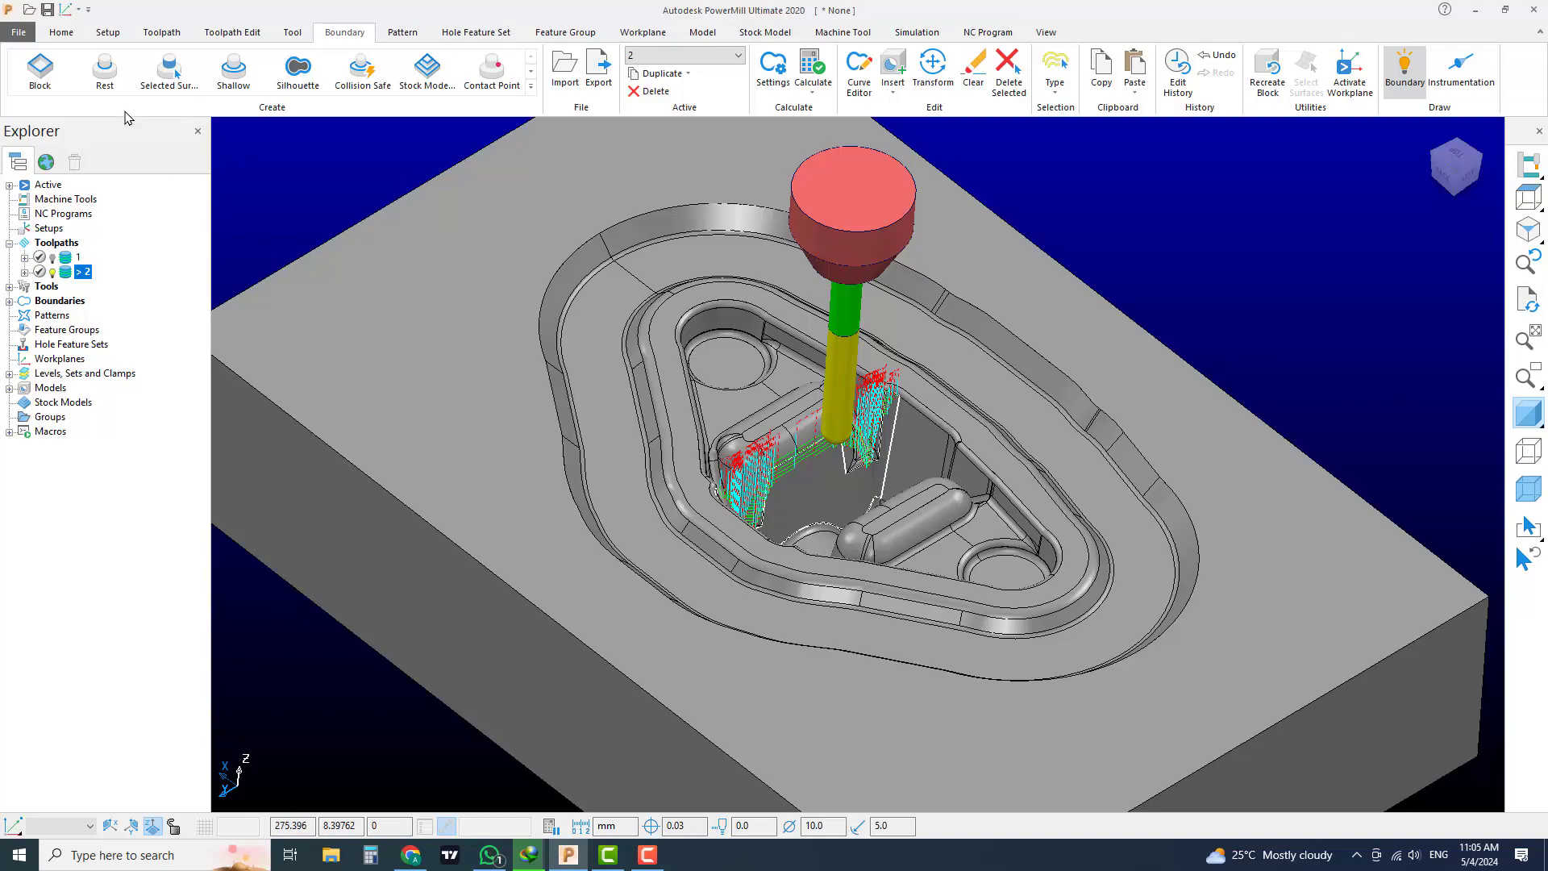
Step: Review the tool setting offered for a new Selected Surface boundary and cancel the form
{"action": "left_click", "coordinate": [169, 71]}
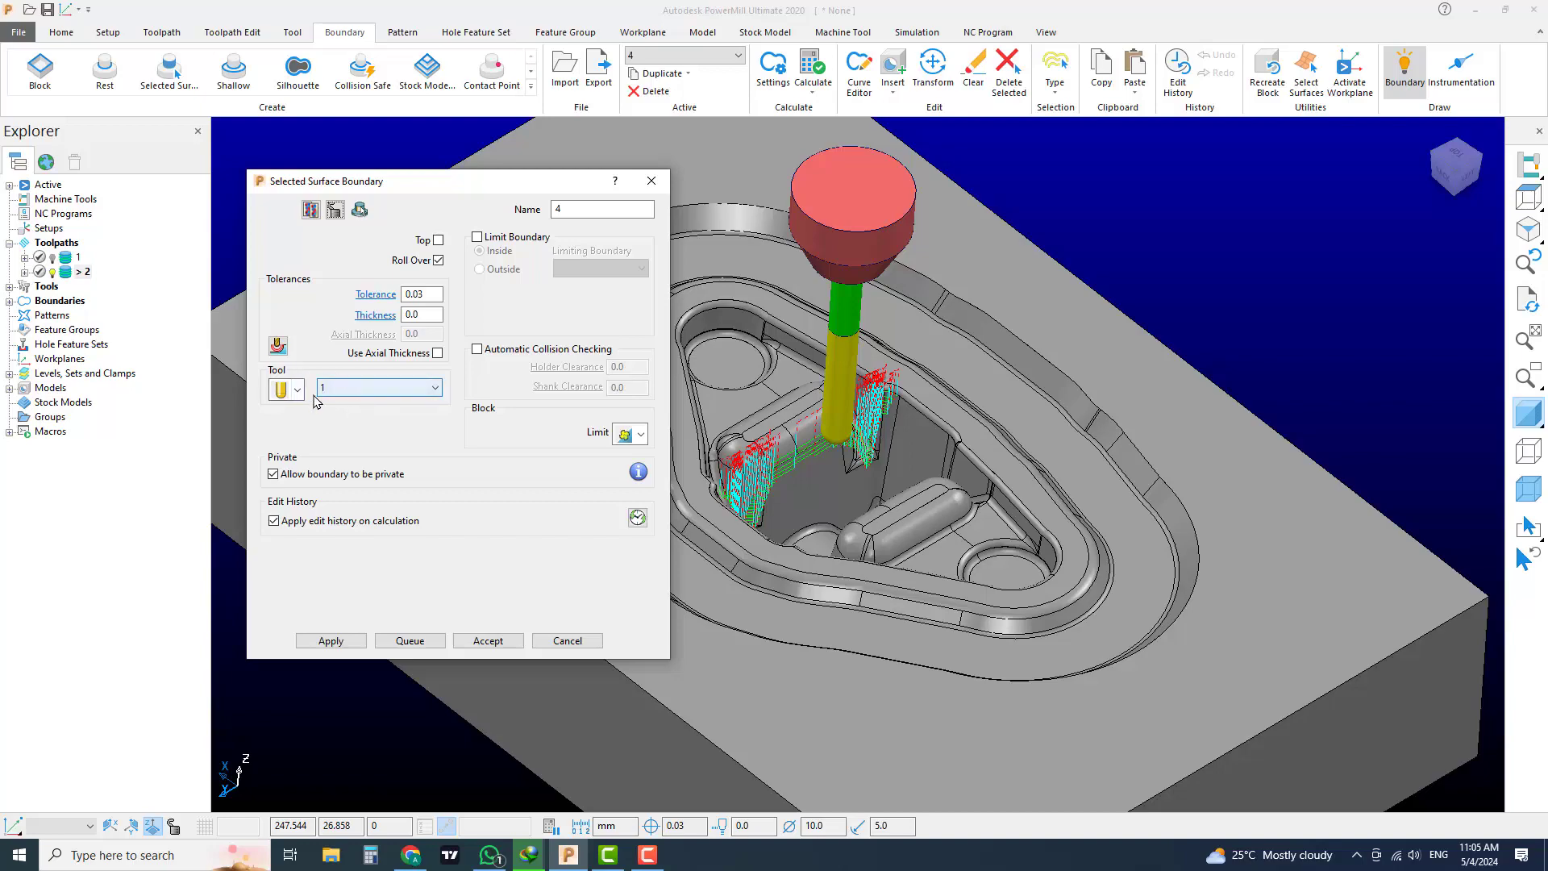
{"action": "right_click", "coordinate": [345, 401]}
{"action": "left_click", "coordinate": [387, 427]}
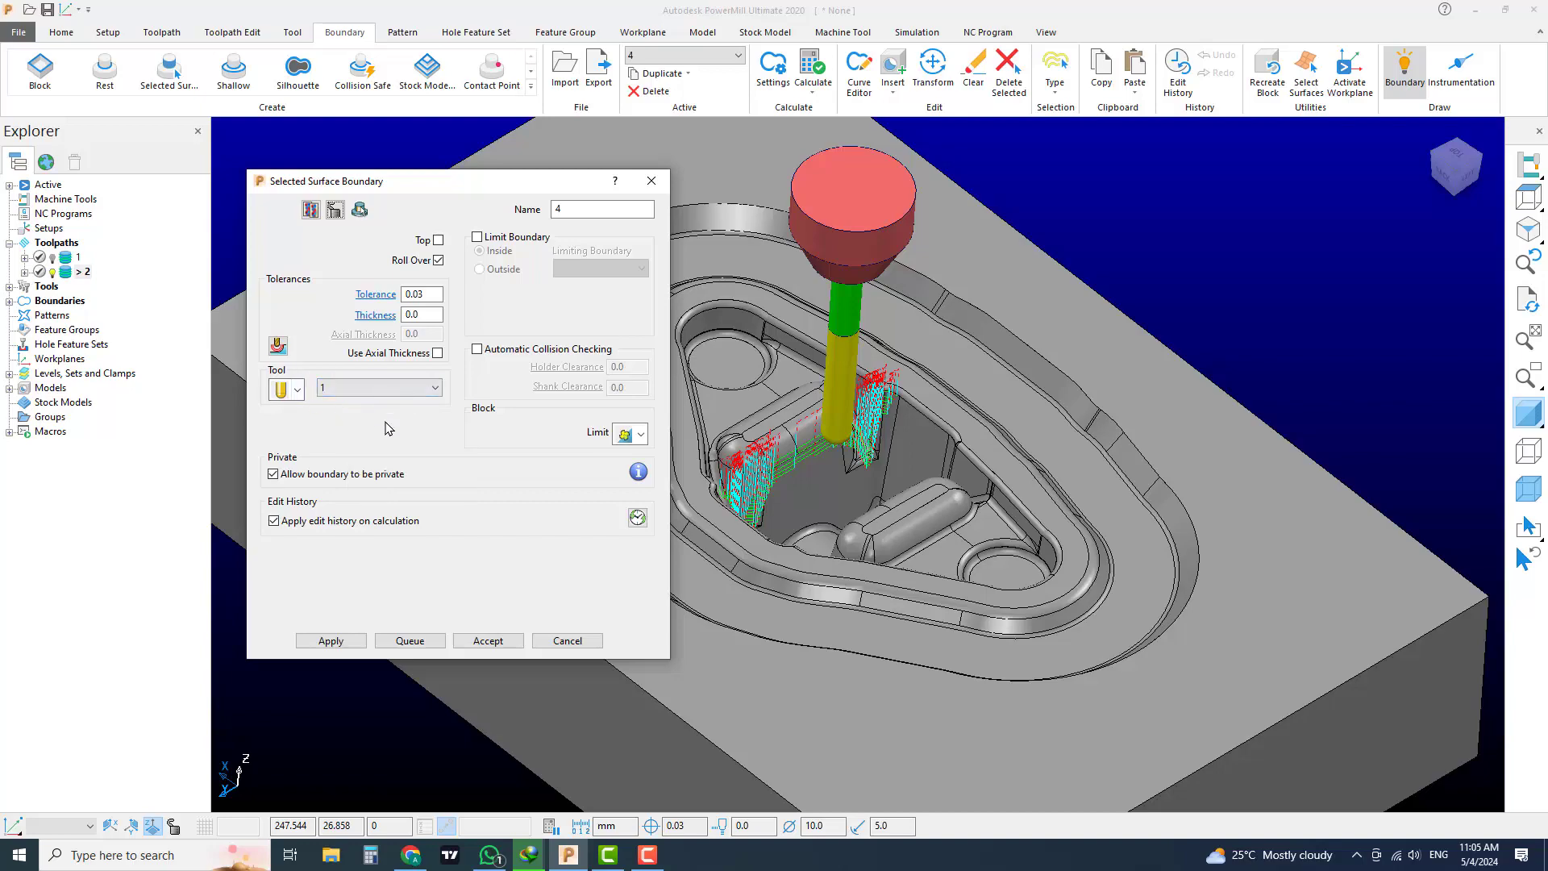
{"action": "left_click", "coordinate": [567, 641]}
Step: Open a new User Defined boundary and review its existing-boundary and file insertion options, cancelling the file selection
{"action": "left_click", "coordinate": [531, 86]}
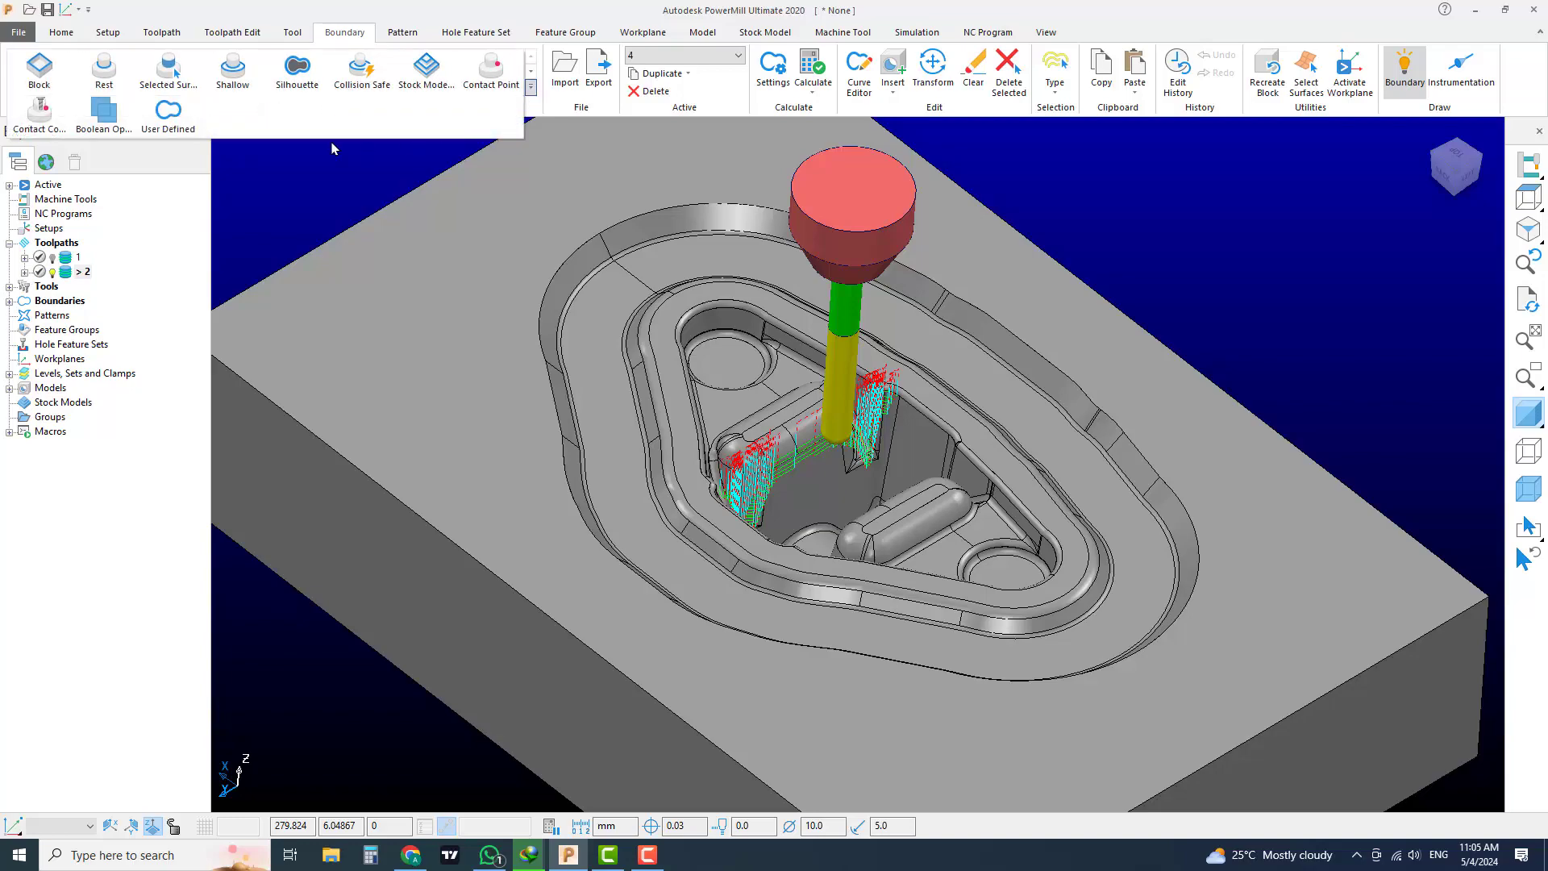
{"action": "left_click", "coordinate": [165, 117]}
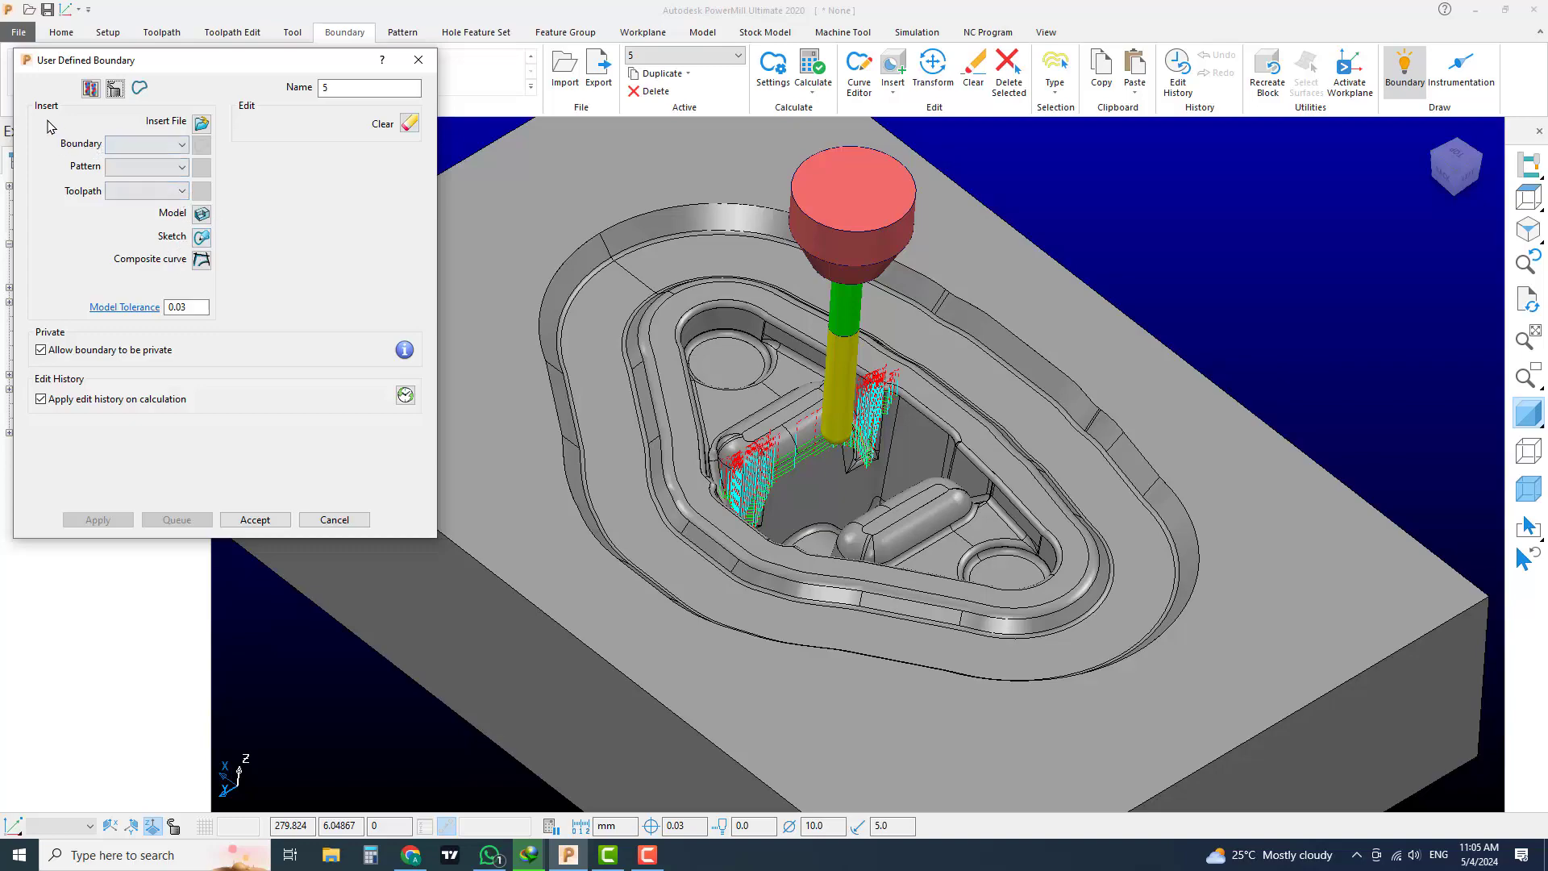
{"action": "left_click", "coordinate": [156, 147]}
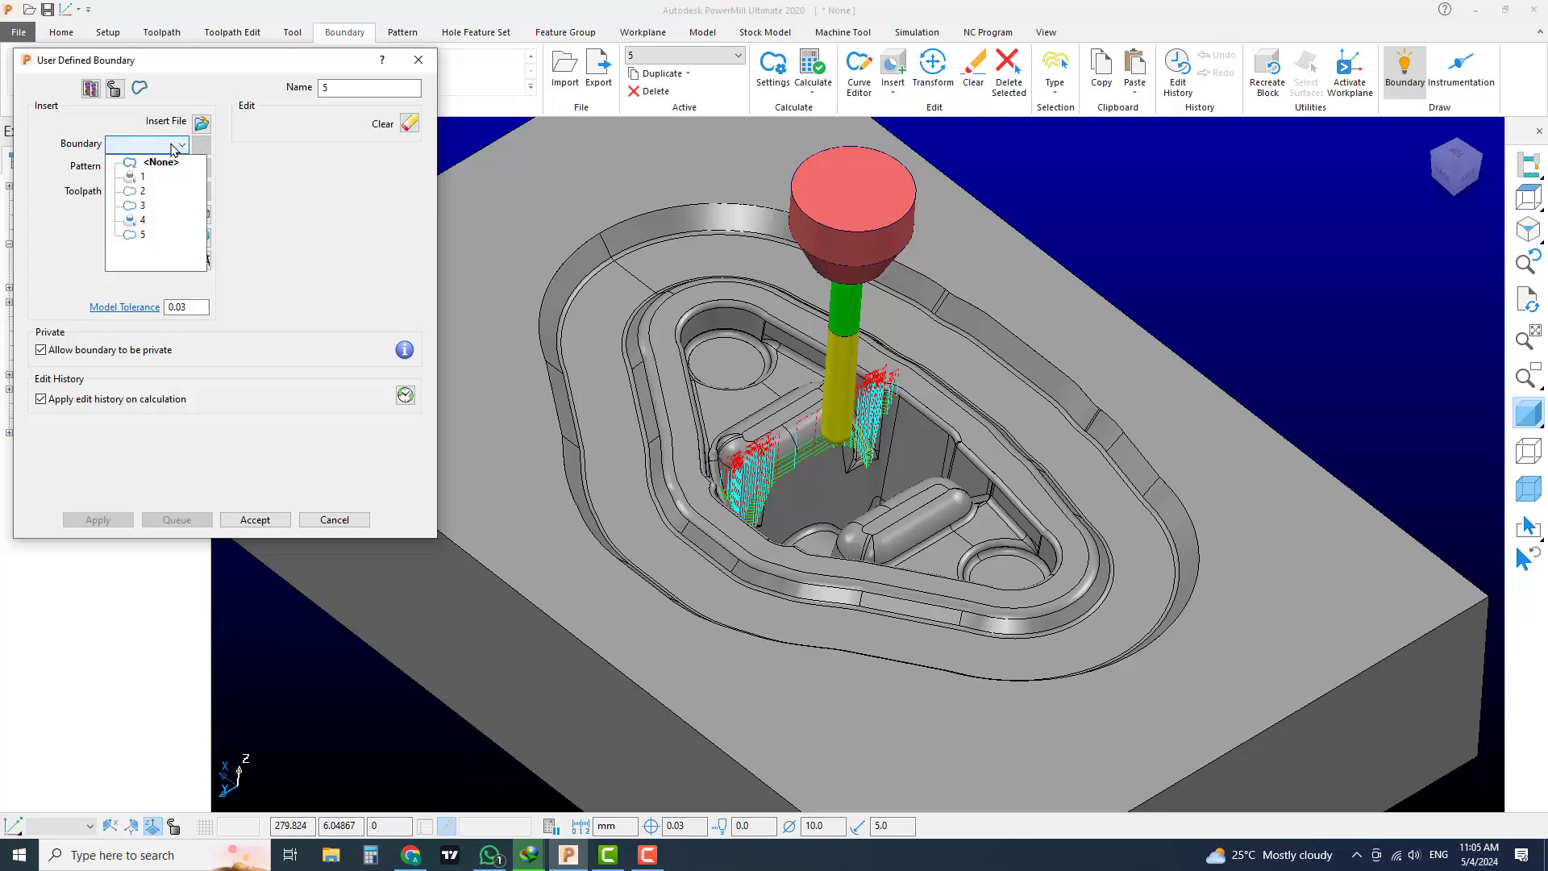
{"action": "left_click", "coordinate": [172, 148]}
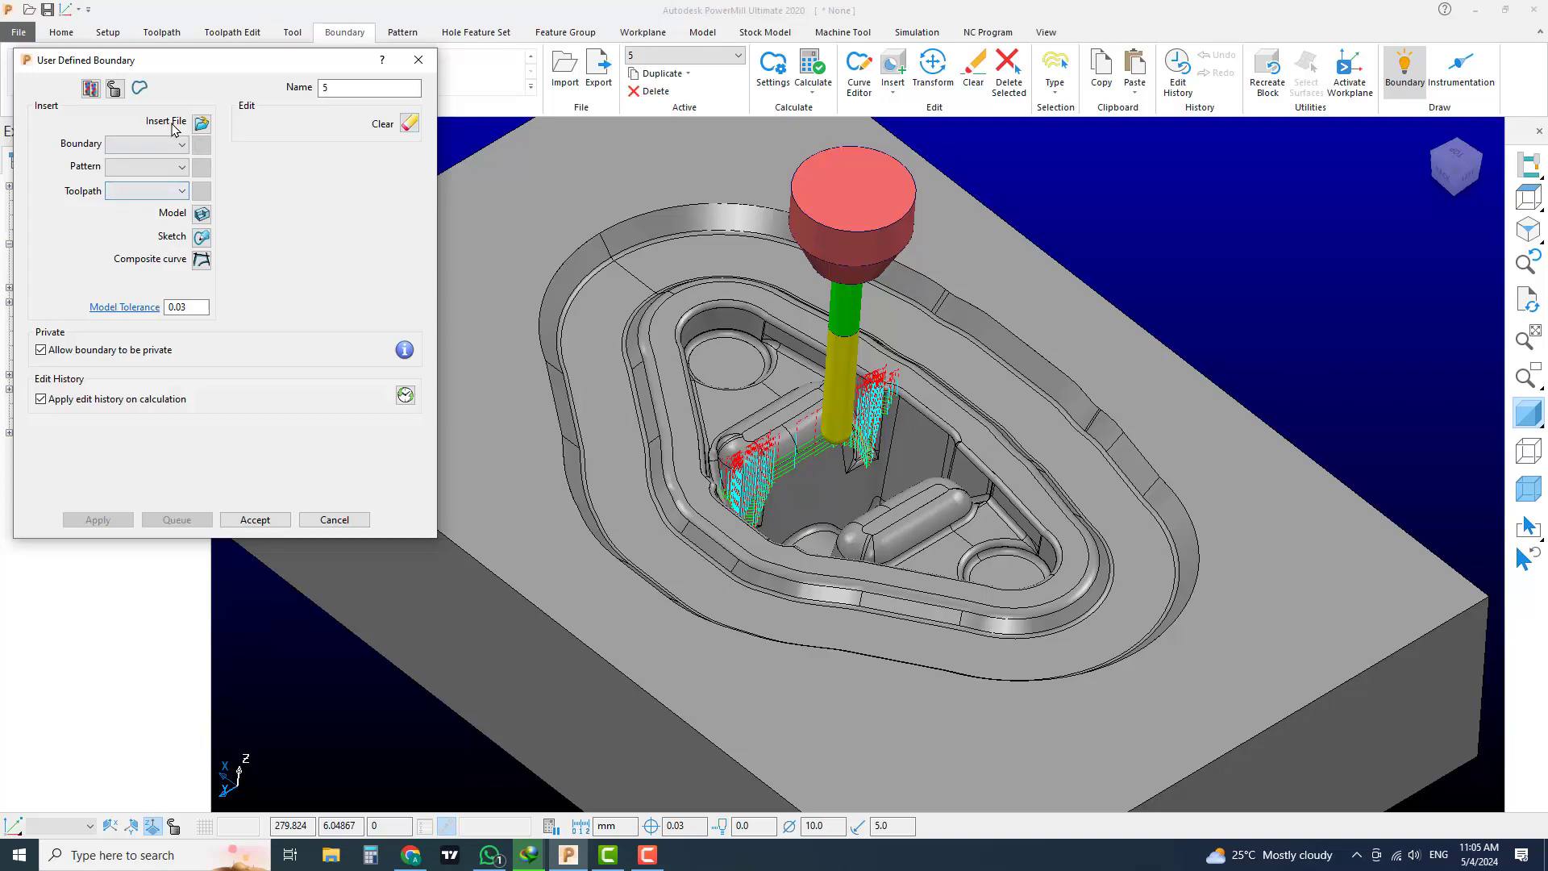
{"action": "left_click", "coordinate": [199, 125]}
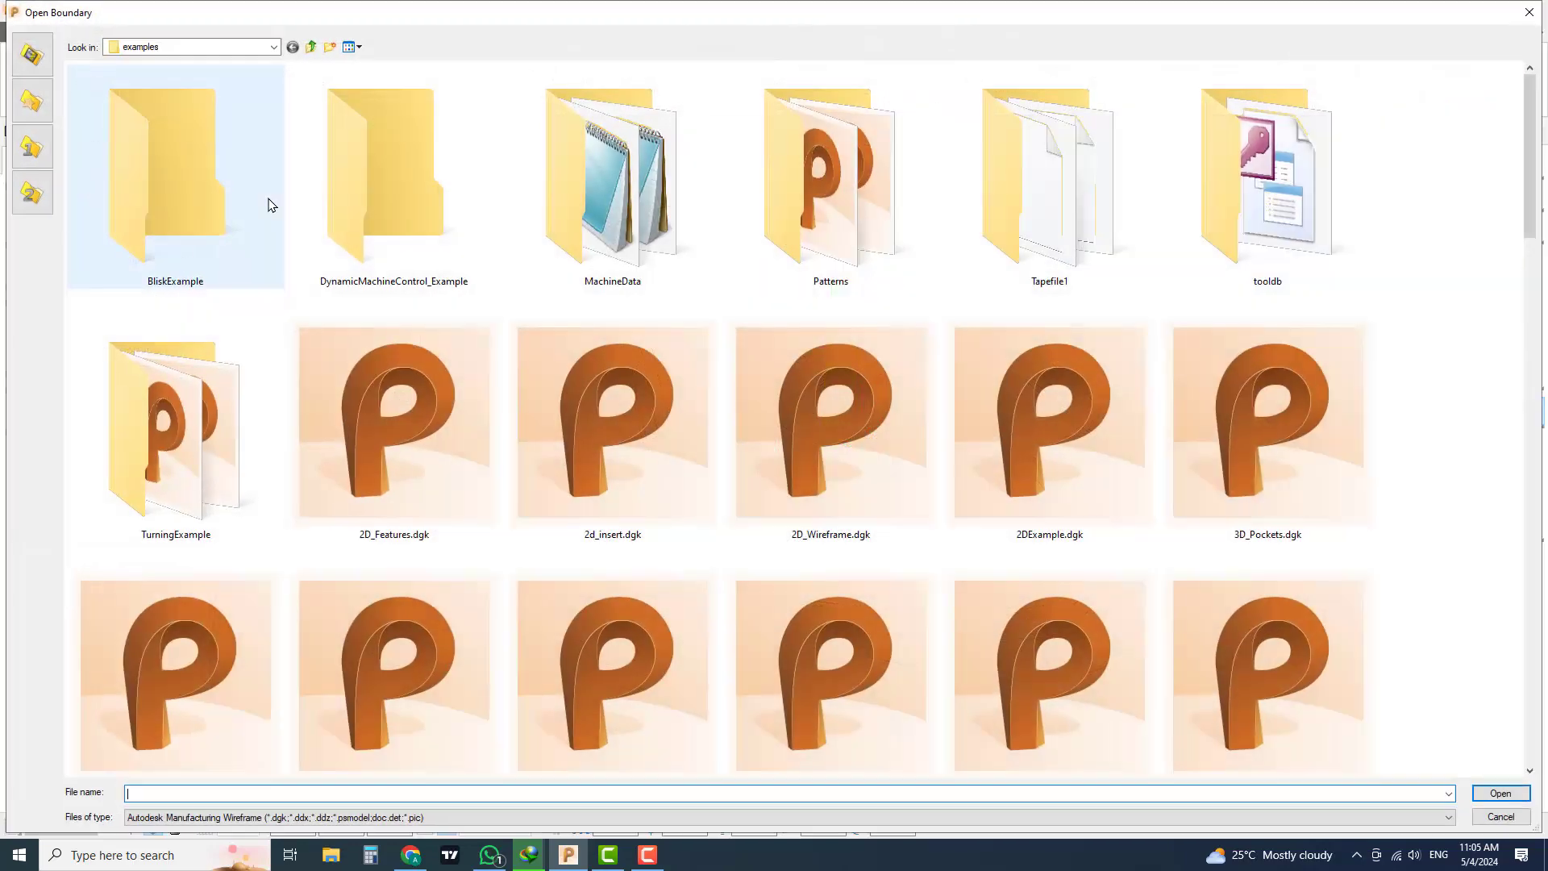
{"action": "left_click", "coordinate": [1482, 817]}
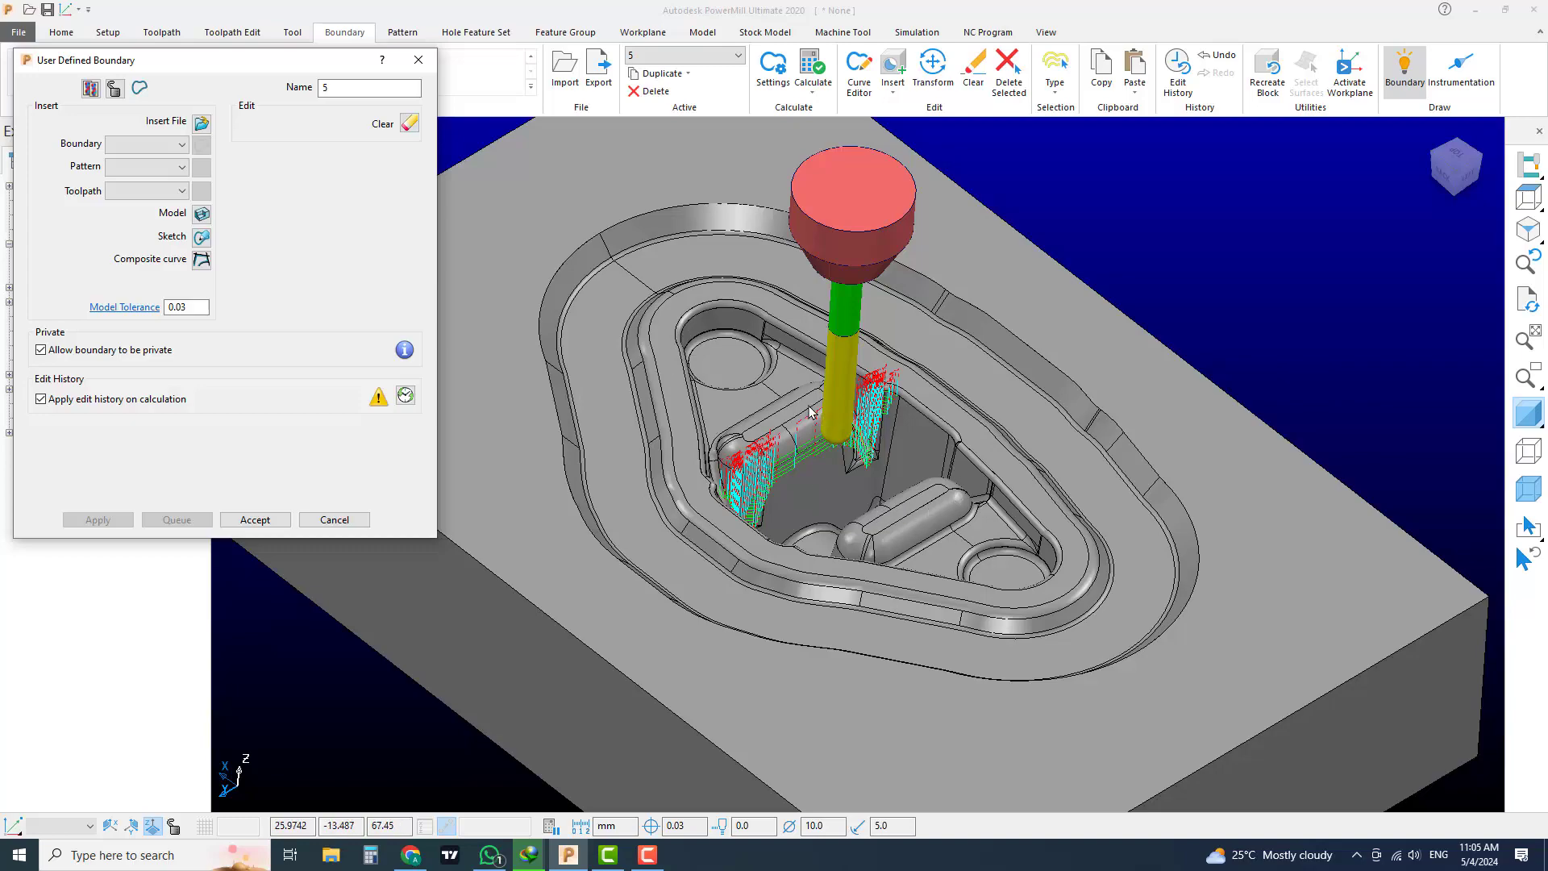
Step: Cancel the new User Defined boundary form without inserting any curves
{"action": "left_click", "coordinate": [334, 520]}
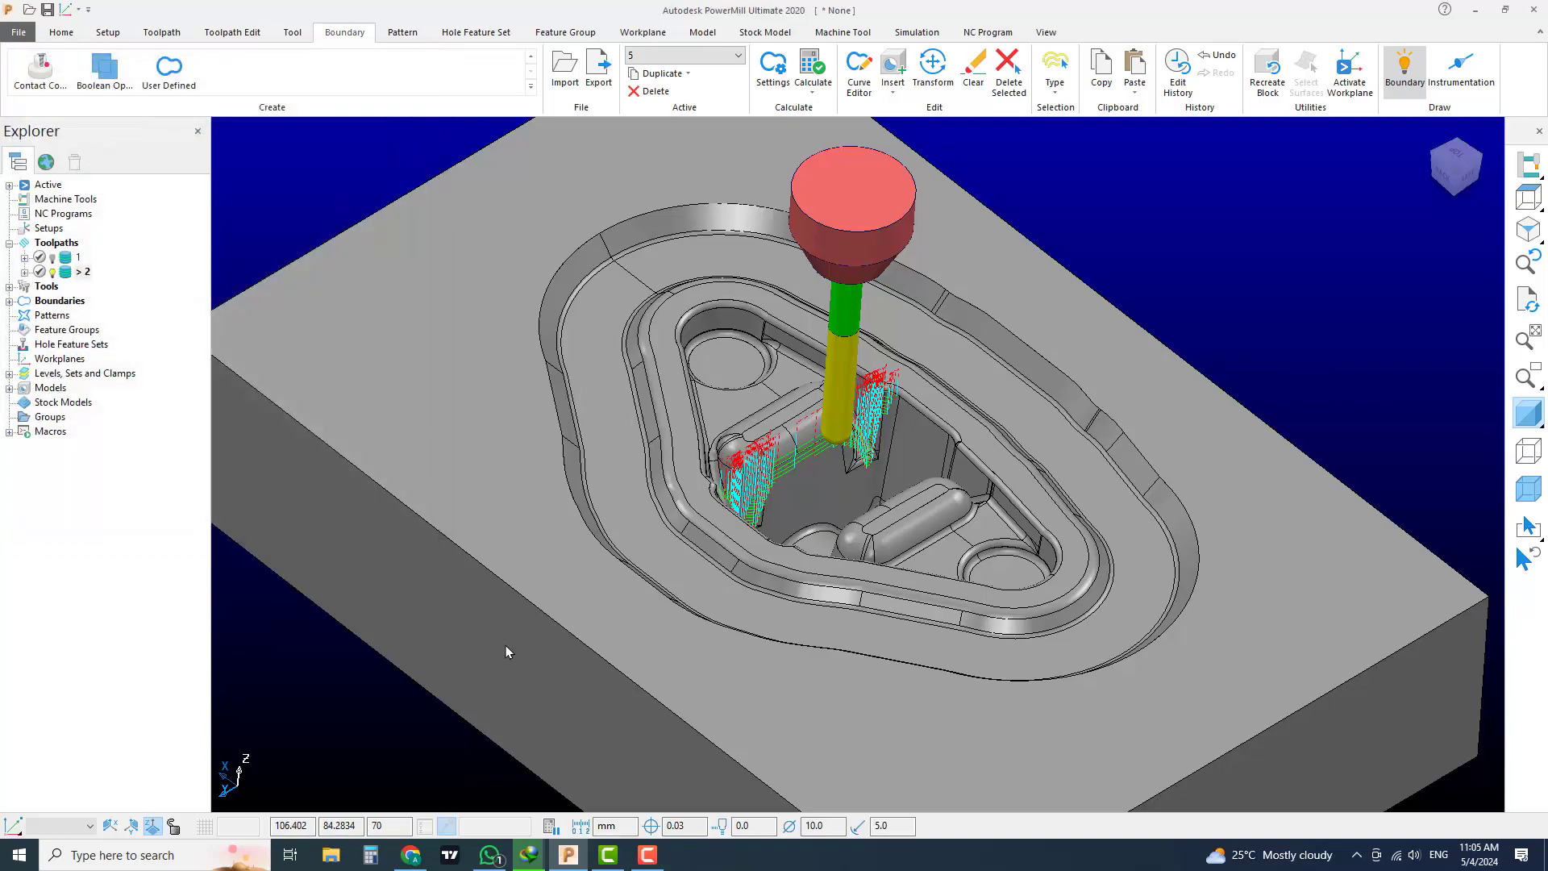
{"action": "left_click", "coordinate": [648, 854]}
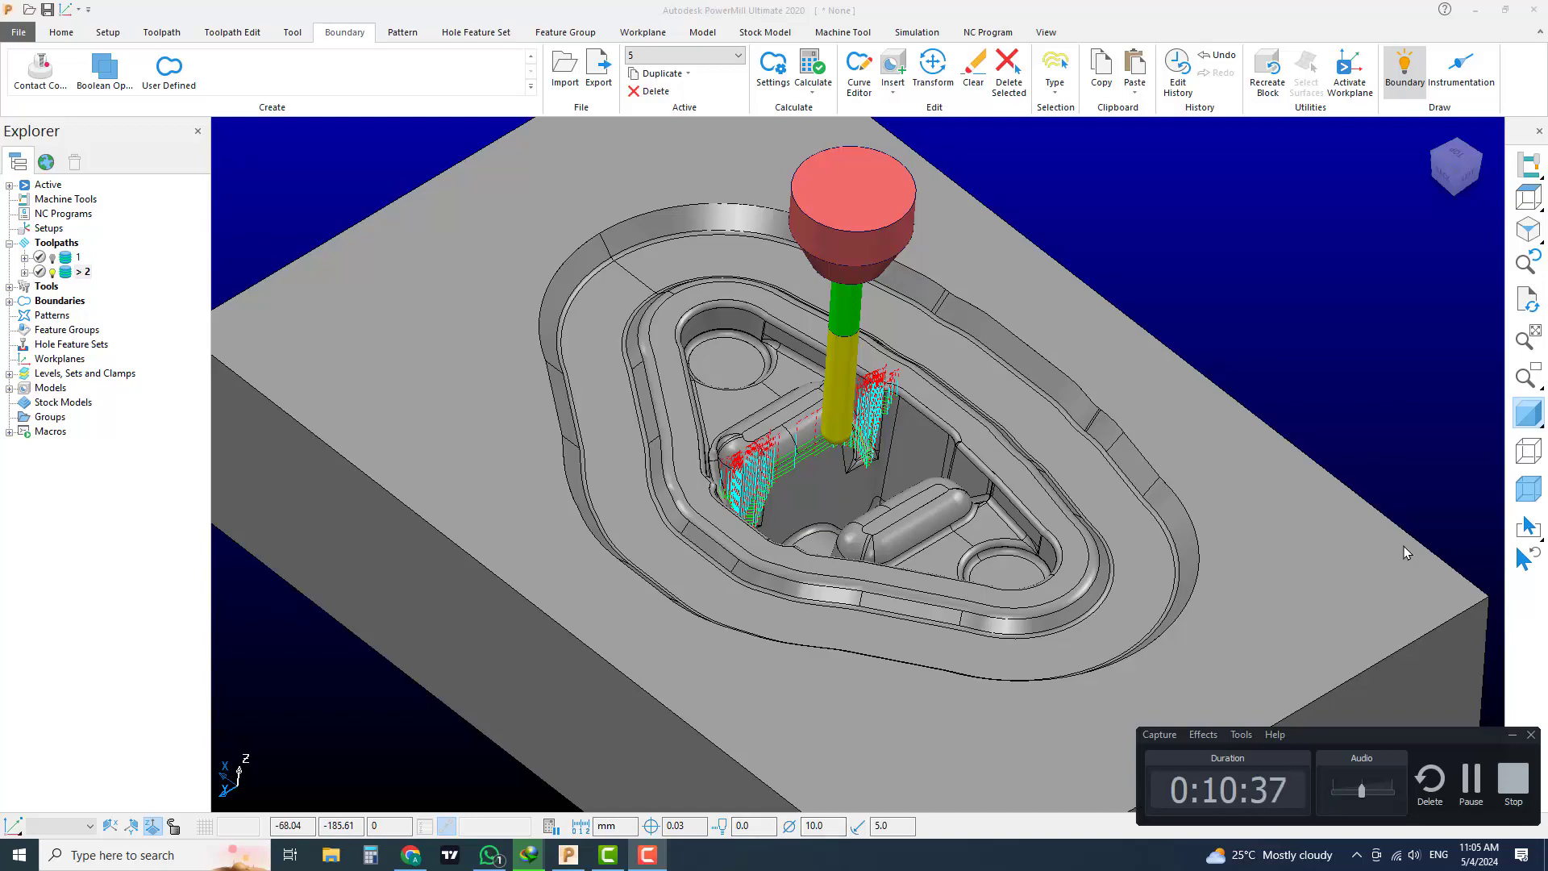
{"action": "left_click", "coordinate": [1512, 736]}
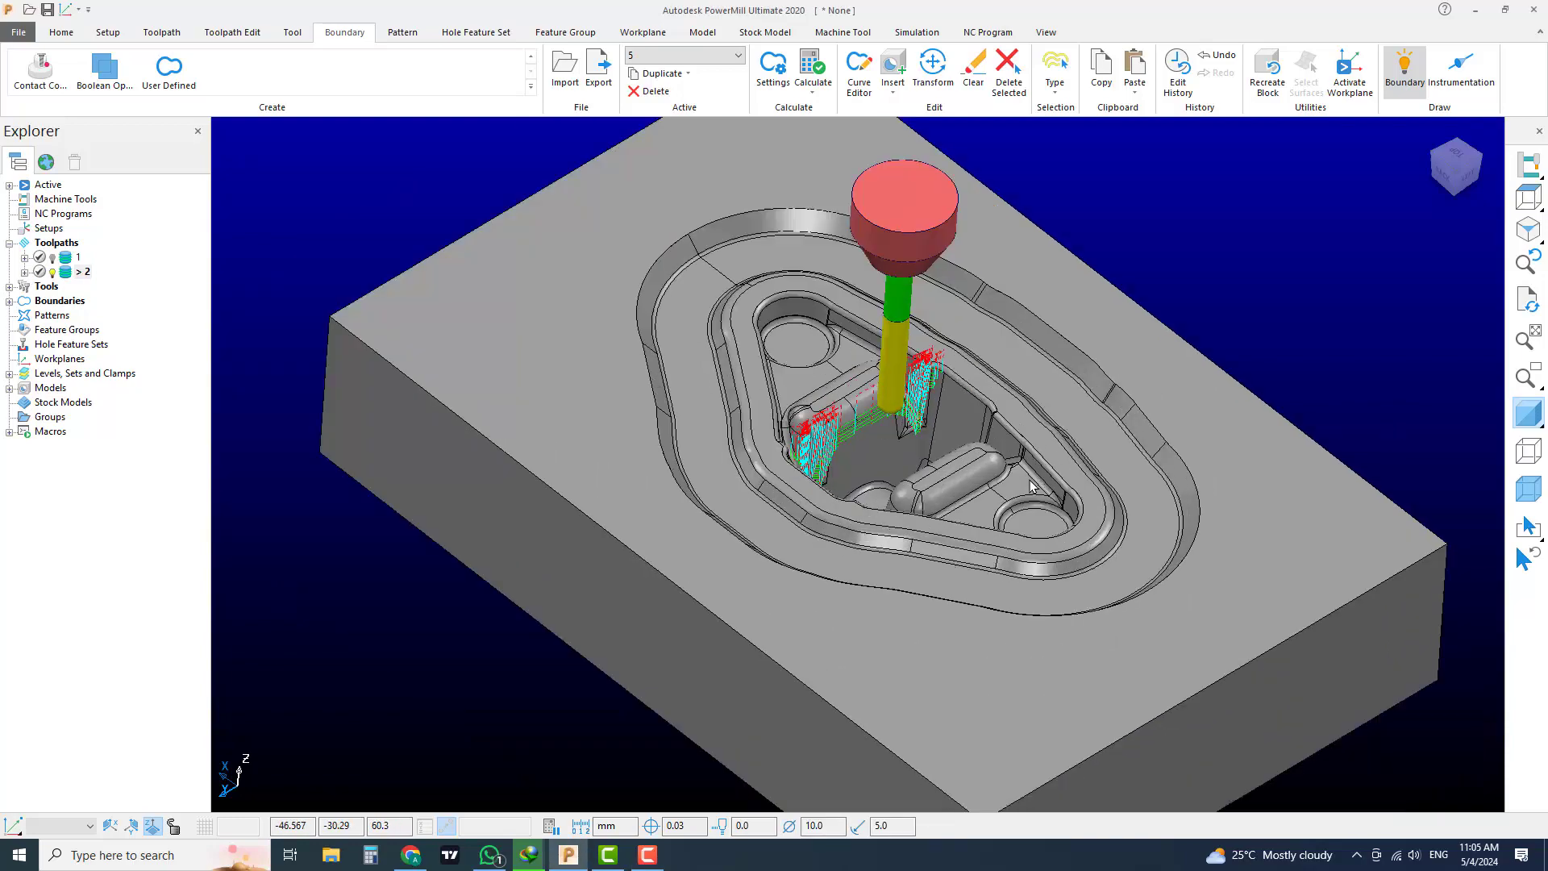
{"action": "scroll", "coordinate": [1083, 412], "scroll_direction": "up", "scroll_amount": 2}
{"action": "scroll", "coordinate": [1137, 528], "scroll_direction": "down", "scroll_amount": 4}
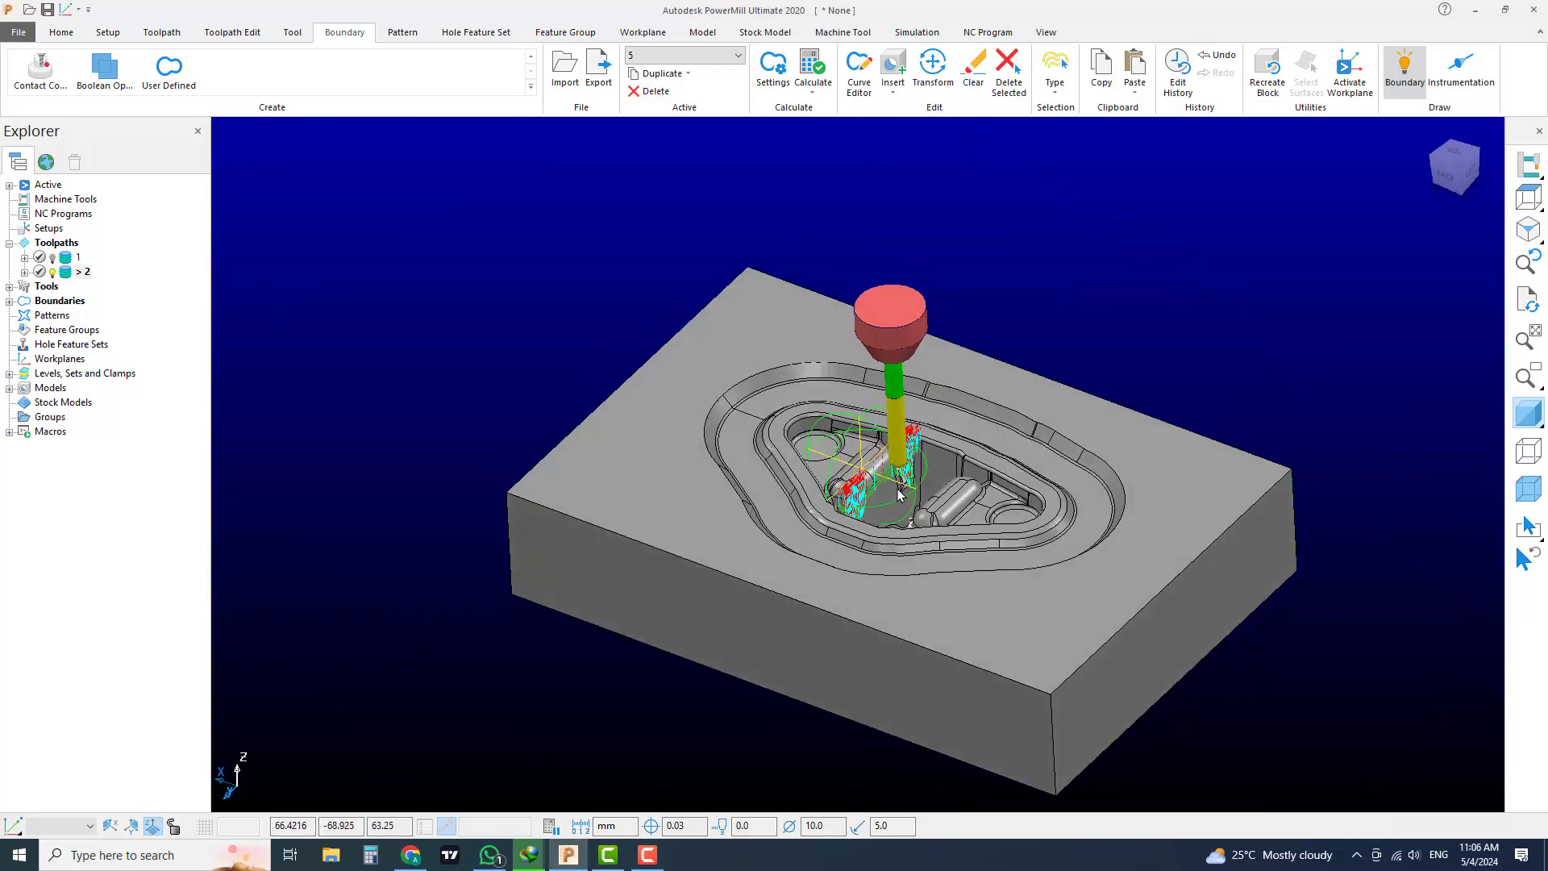
{"action": "scroll", "coordinate": [1206, 398], "scroll_direction": "up", "scroll_amount": 3}
{"action": "left_click", "coordinate": [1223, 365]}
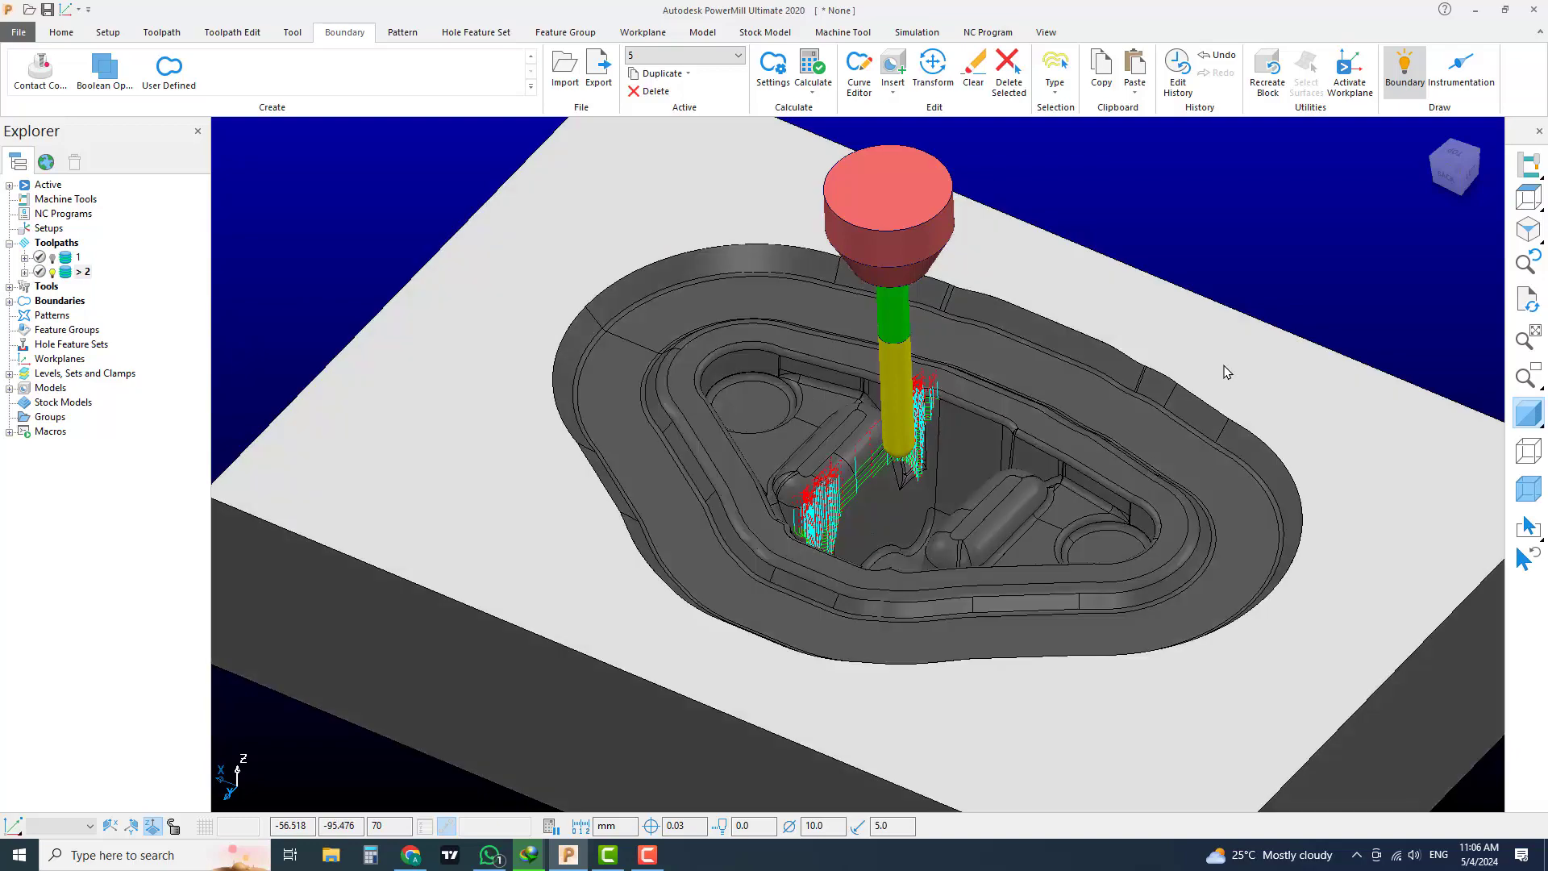
{"action": "left_click", "coordinate": [1308, 245]}
{"action": "left_click", "coordinate": [1231, 349]}
{"action": "left_click", "coordinate": [1288, 261]}
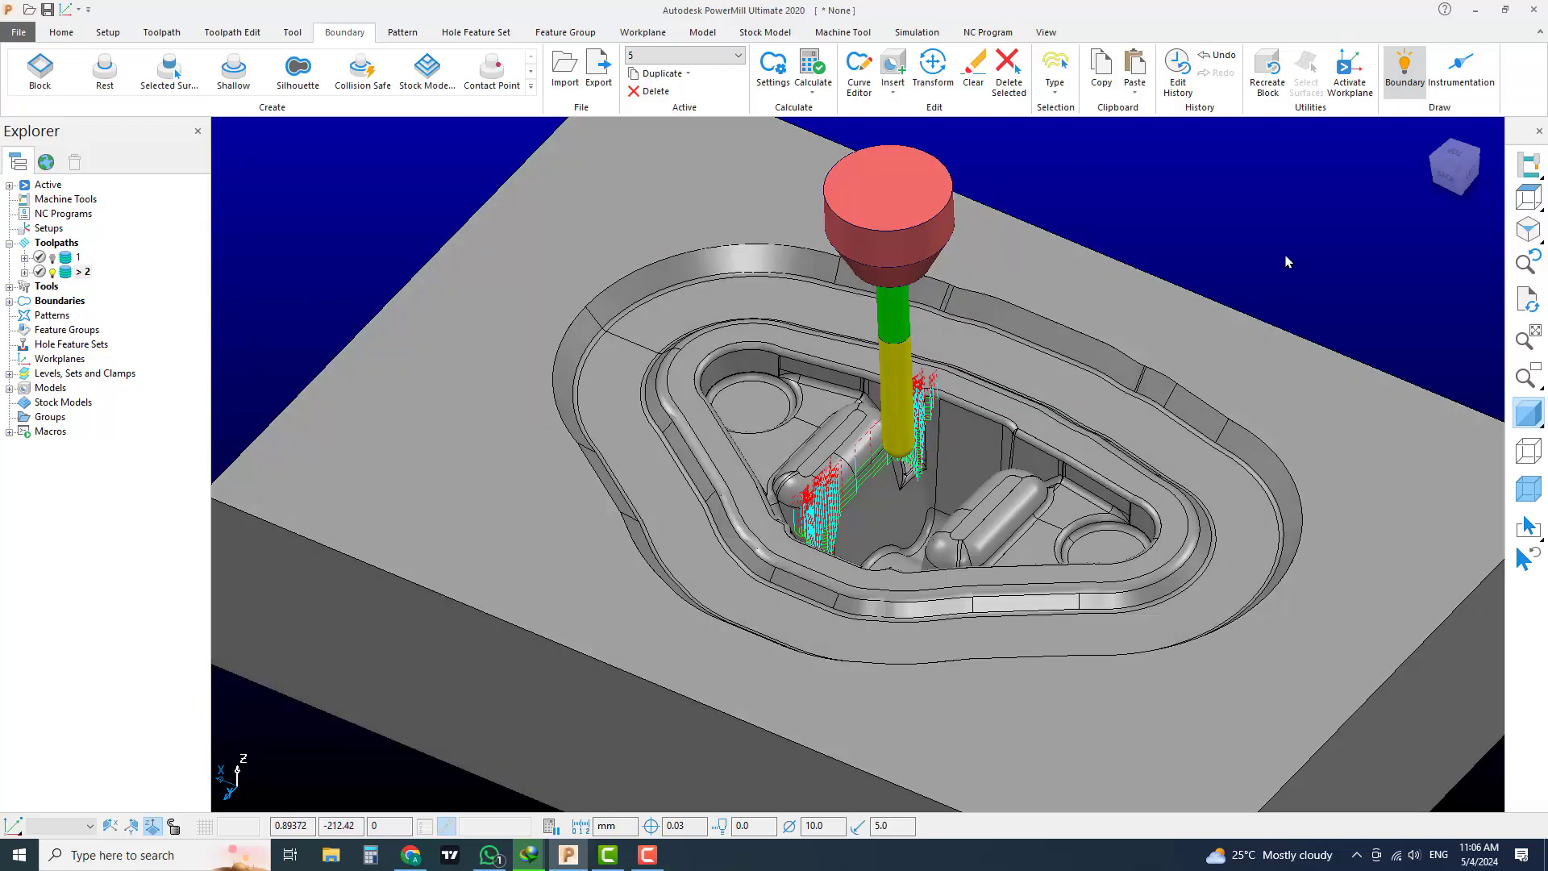